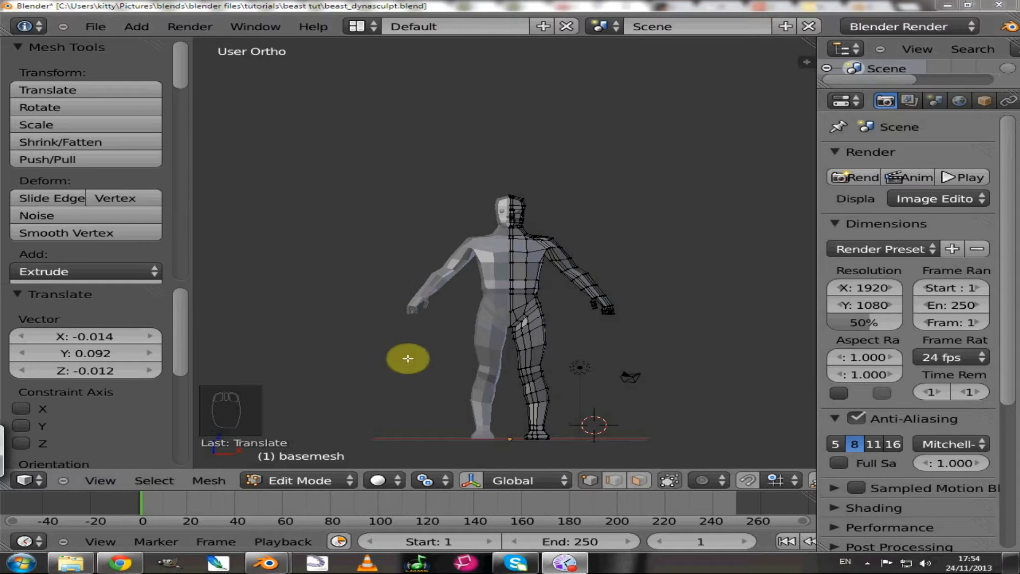
middle_click_drag(424, 349, 648, 339)
scroll(604, 333, "up", 3)
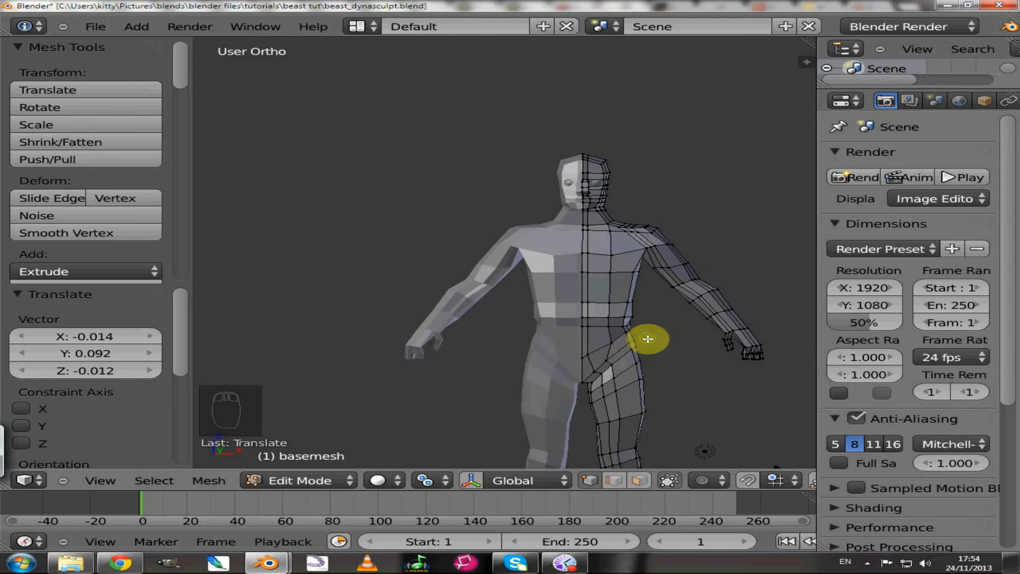
scroll(700, 353, "up", 3)
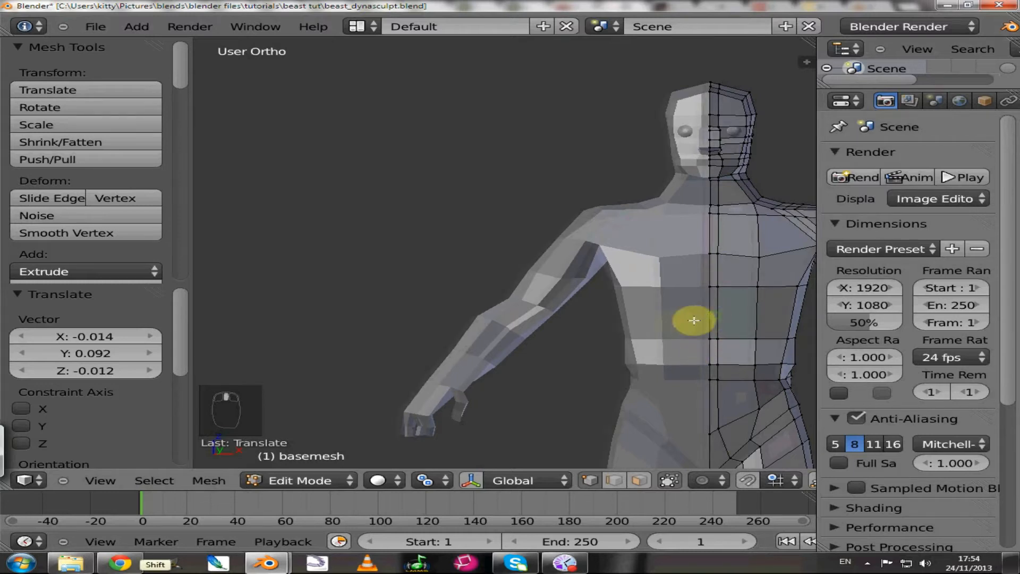
middle_click_drag(687, 319, 525, 317, "shift")
scroll(484, 308, "down", 2)
scroll(504, 356, "up", 2)
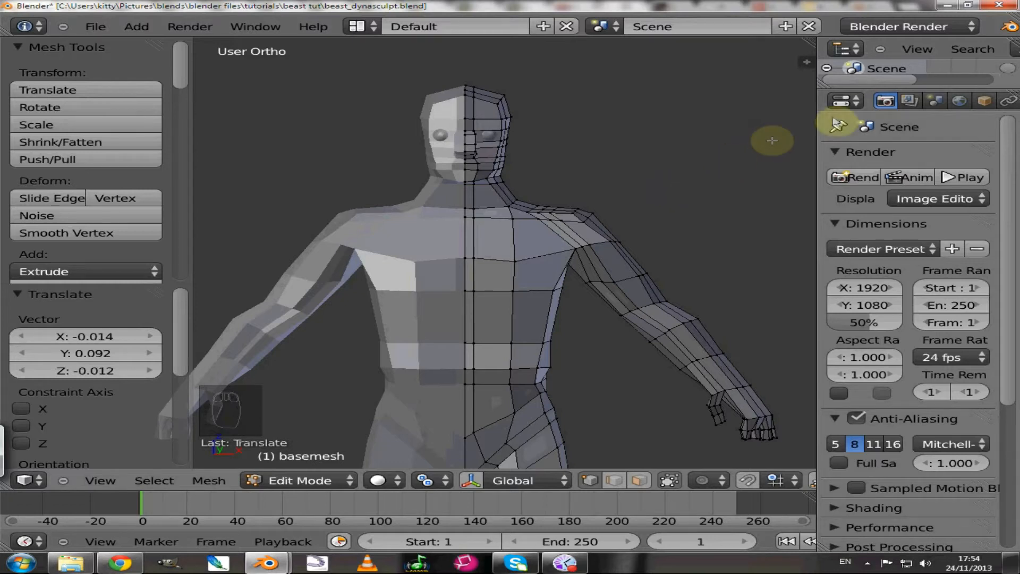
- Open the modifier settings of the basemesh object and remove its Multires modifier
scroll(931, 105, "down", 2)
scroll(934, 101, "down", 2)
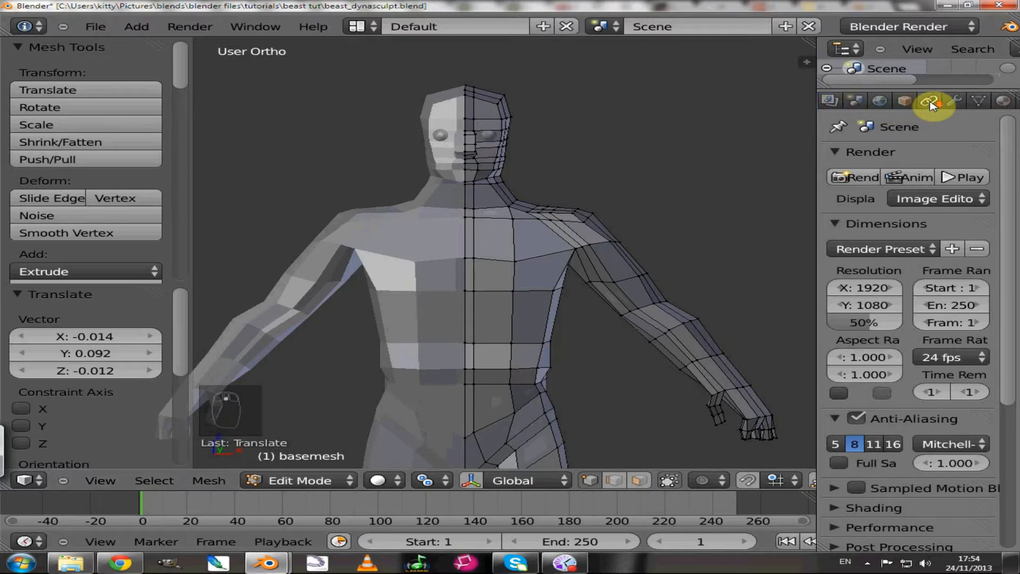
left_click(957, 101)
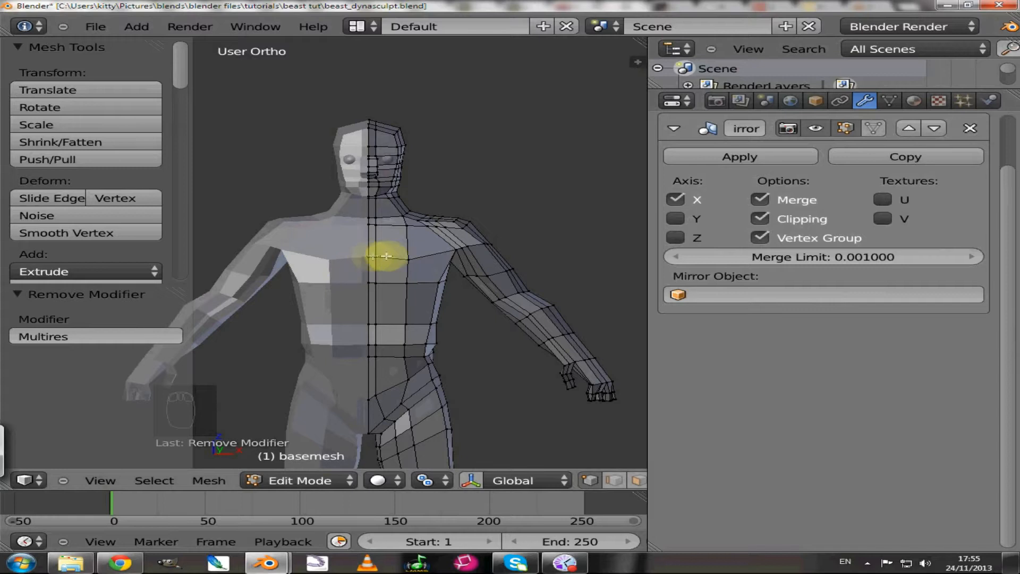
scroll(391, 255, "down", 2)
scroll(392, 256, "up", 2)
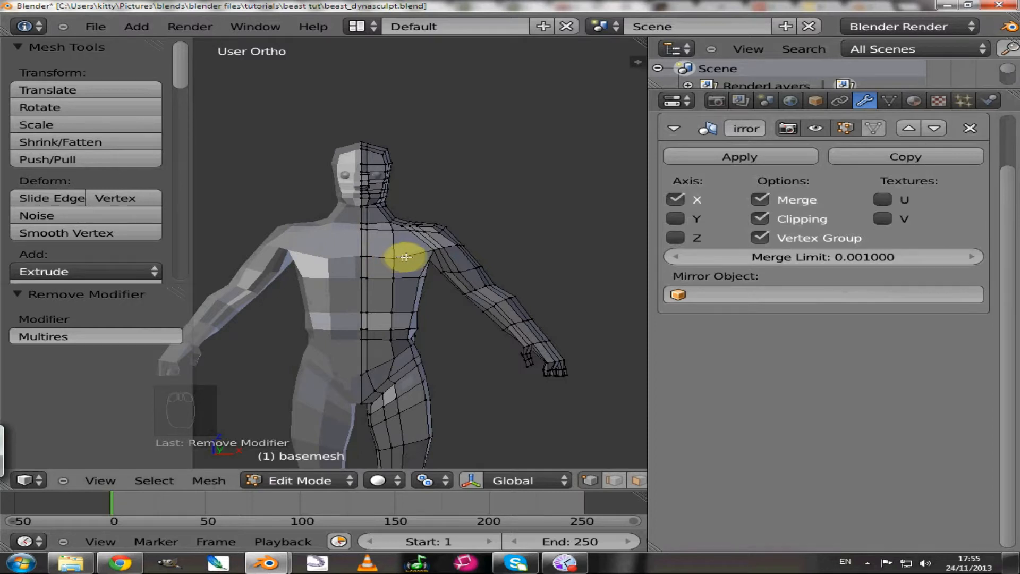
scroll(403, 257, "down", 2)
scroll(543, 247, "down", 2)
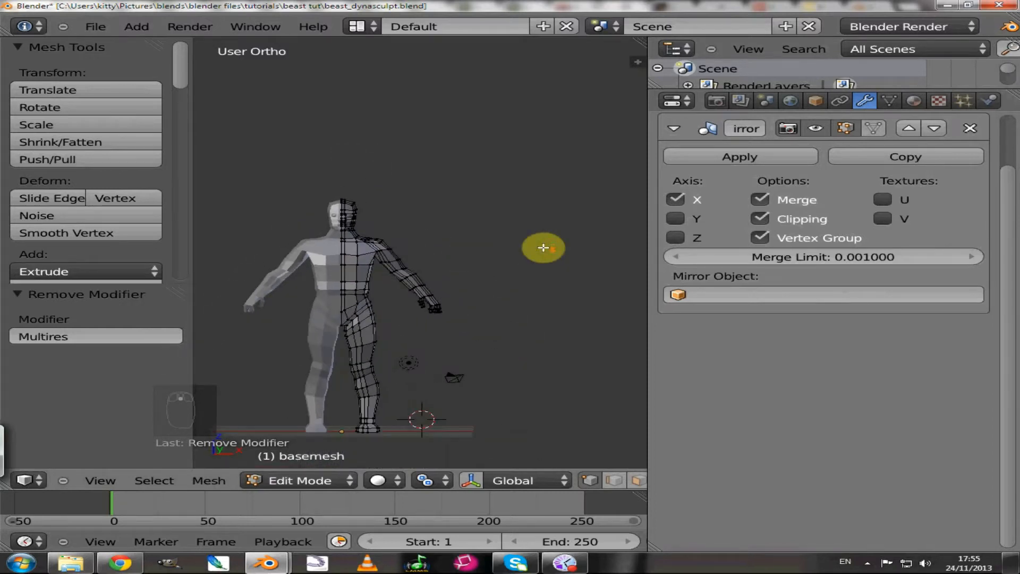
scroll(521, 257, "up", 3)
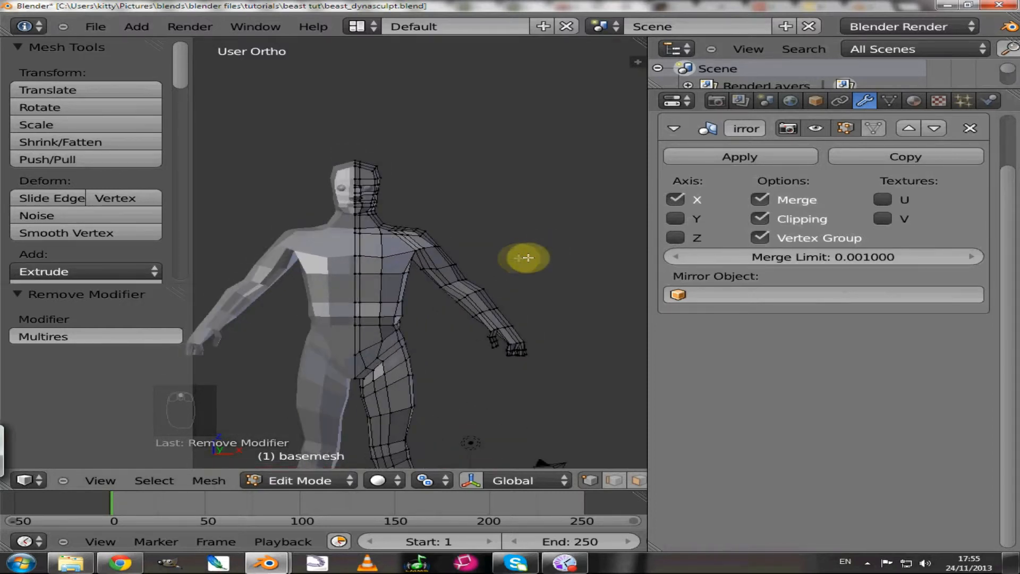
middle_click_drag(521, 257, 601, 255)
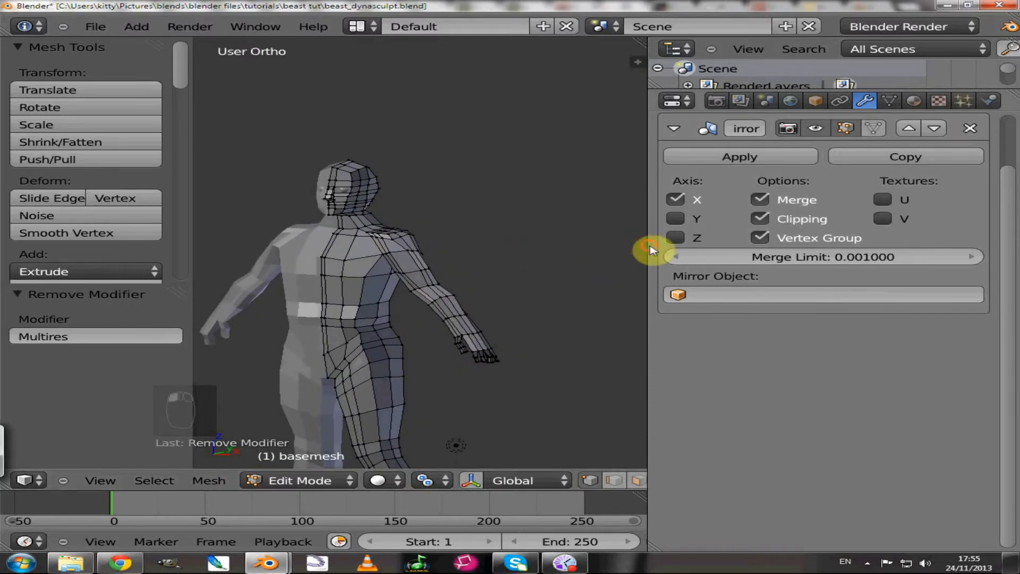
- Enlarge the 3D viewport by narrowing the properties area beside it
left_click_drag(648, 247, 929, 262)
scroll(638, 239, "up", 2)
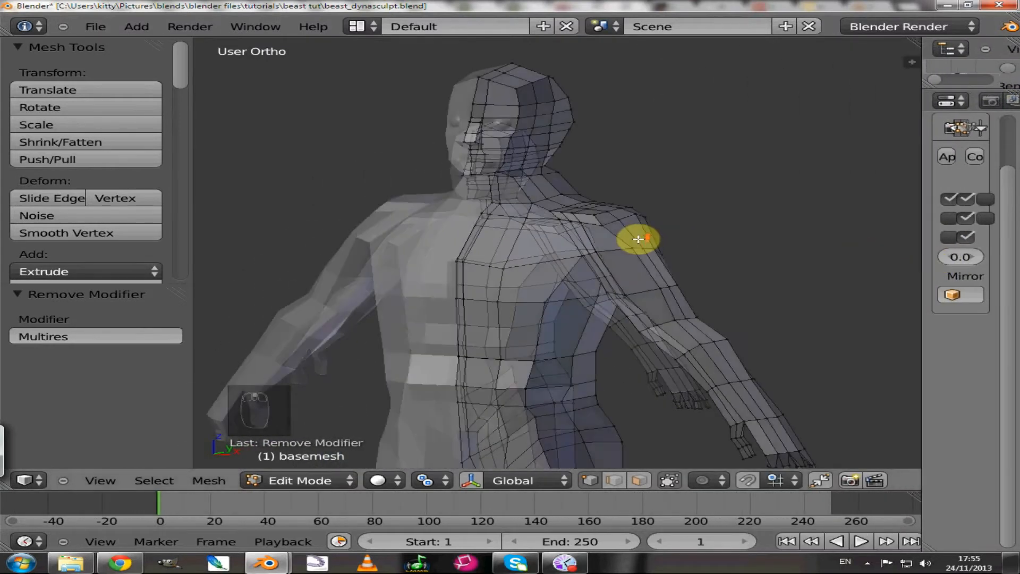
scroll(598, 245, "down", 2)
middle_click_drag(530, 261, 597, 257)
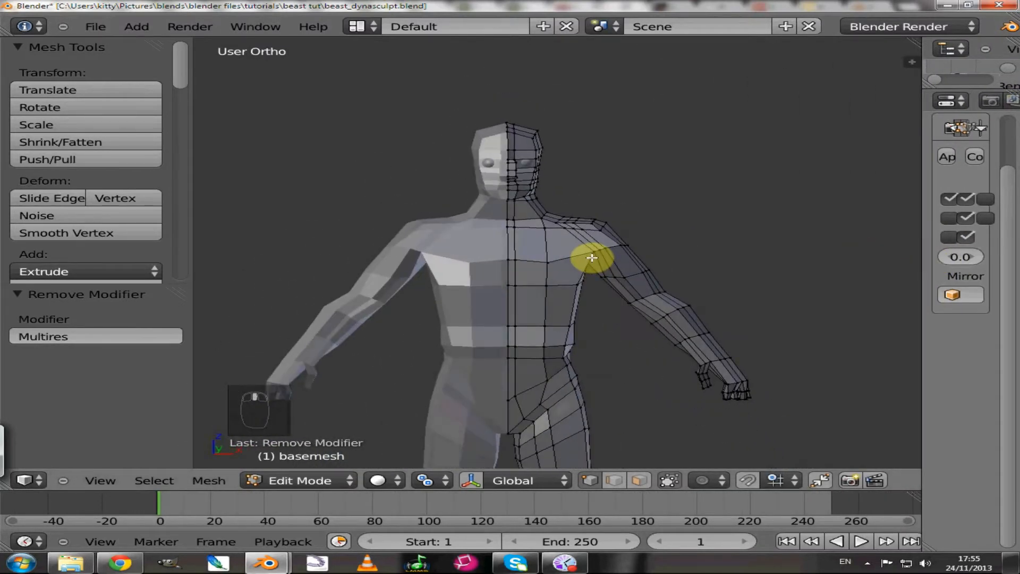
- Allow selection of hidden vertices and circle-select the editable half's whole arm, from the hand up to the shoulder
left_click(670, 481)
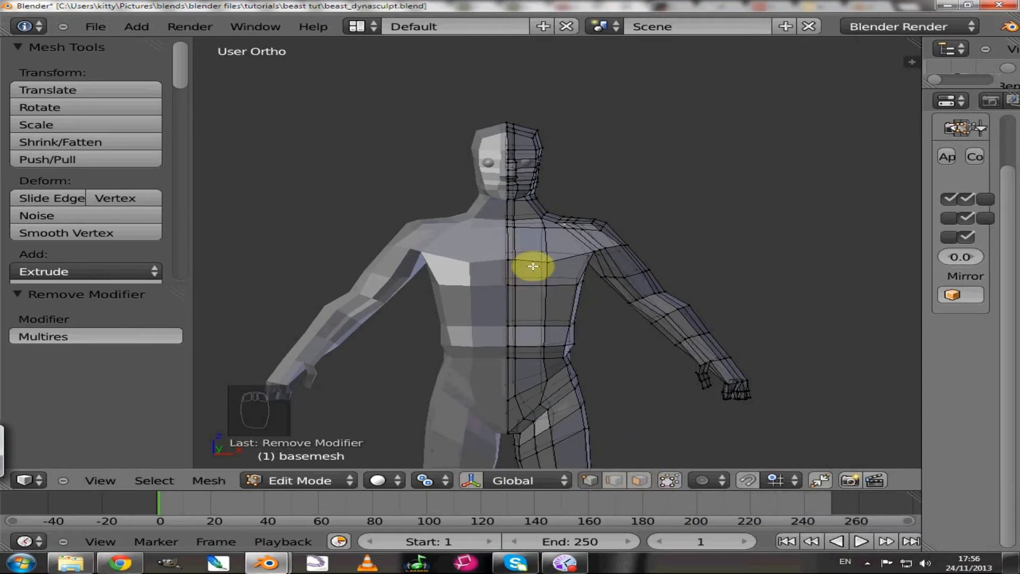
key("c")
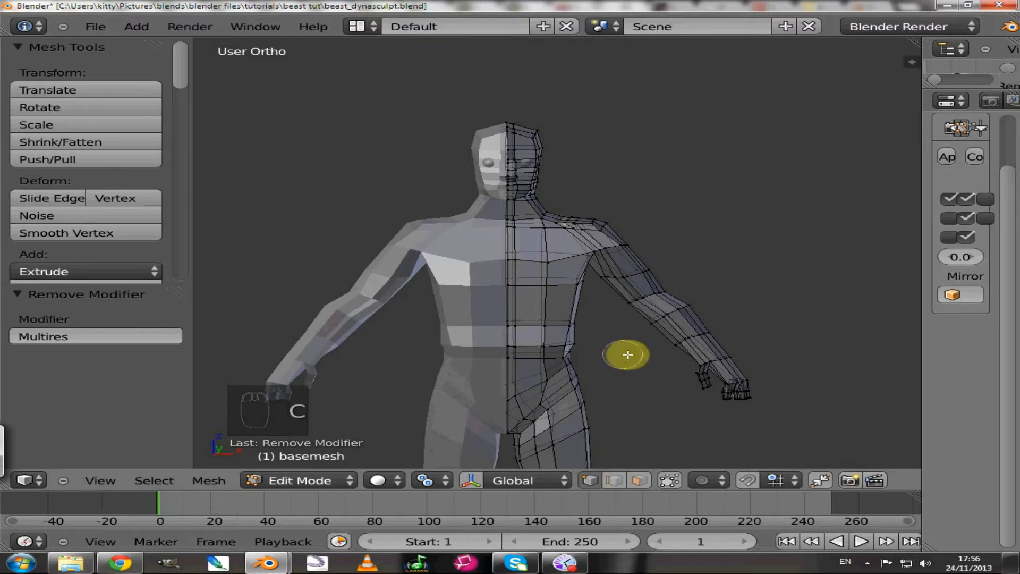
scroll(737, 372, "down", 5)
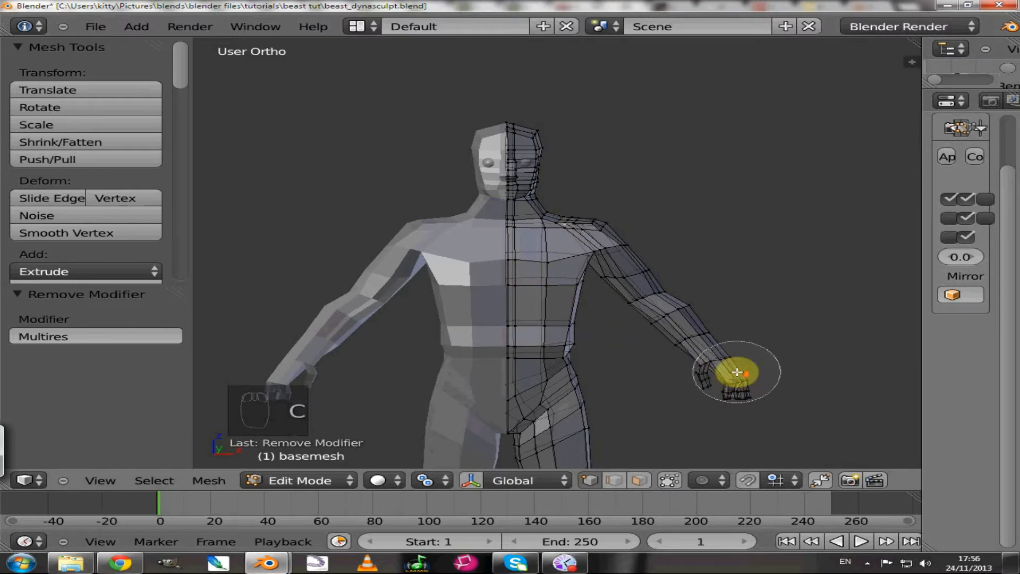
left_click(737, 372)
scroll(737, 374, "down", 3)
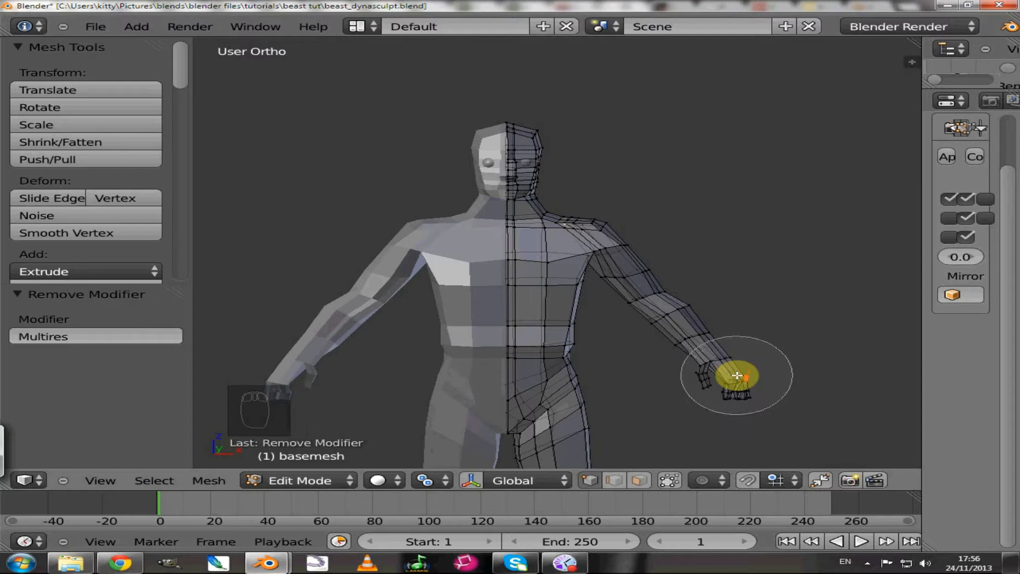
scroll(737, 375, "down", 1)
left_click(738, 376)
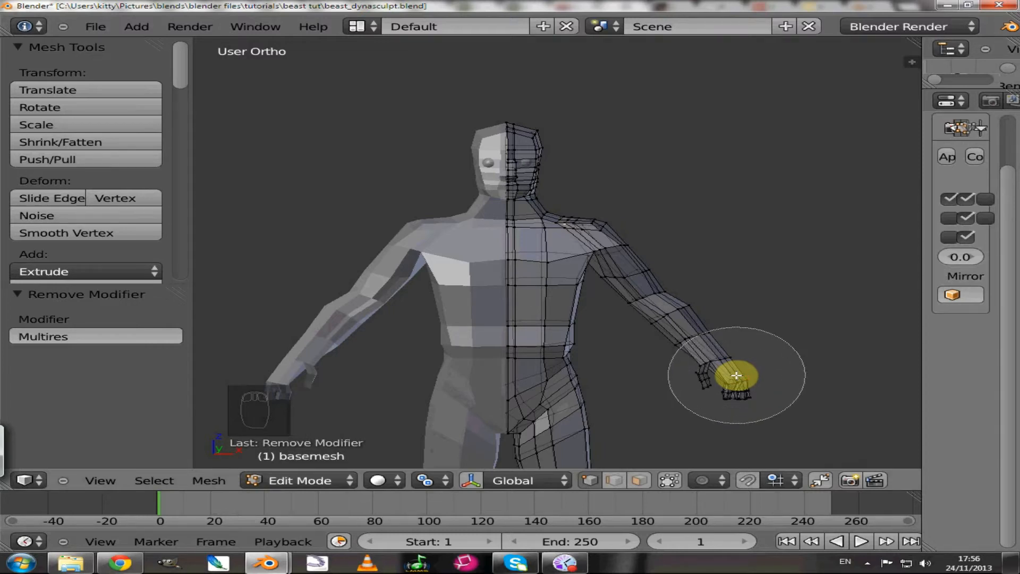
mouse_move(736, 375)
left_mouse_down()
mouse_move(696, 366)
mouse_move(640, 232)
mouse_move(615, 228)
mouse_move(631, 239)
mouse_move(621, 254)
mouse_move(687, 219)
left_mouse_up()
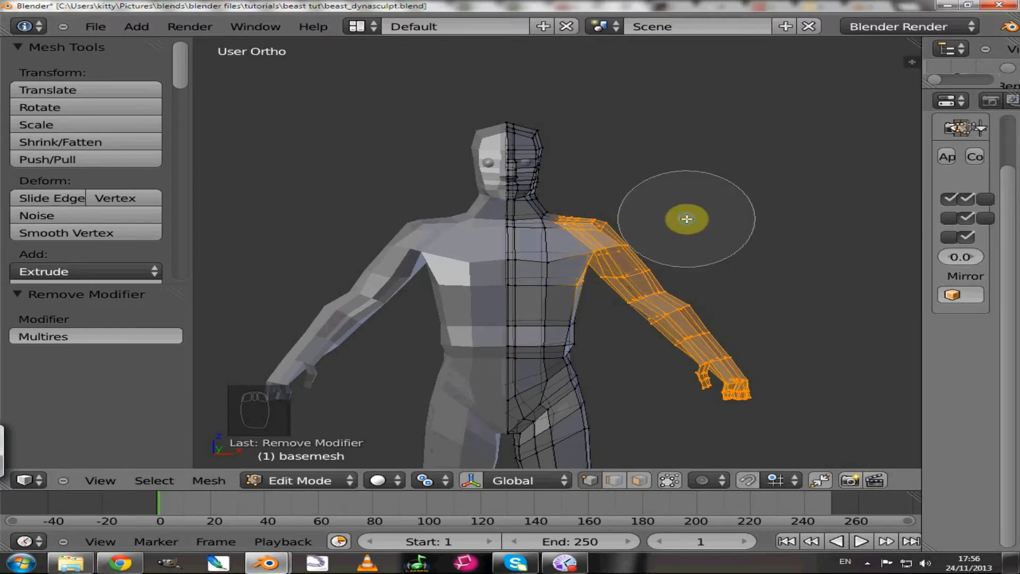
right_click(686, 219)
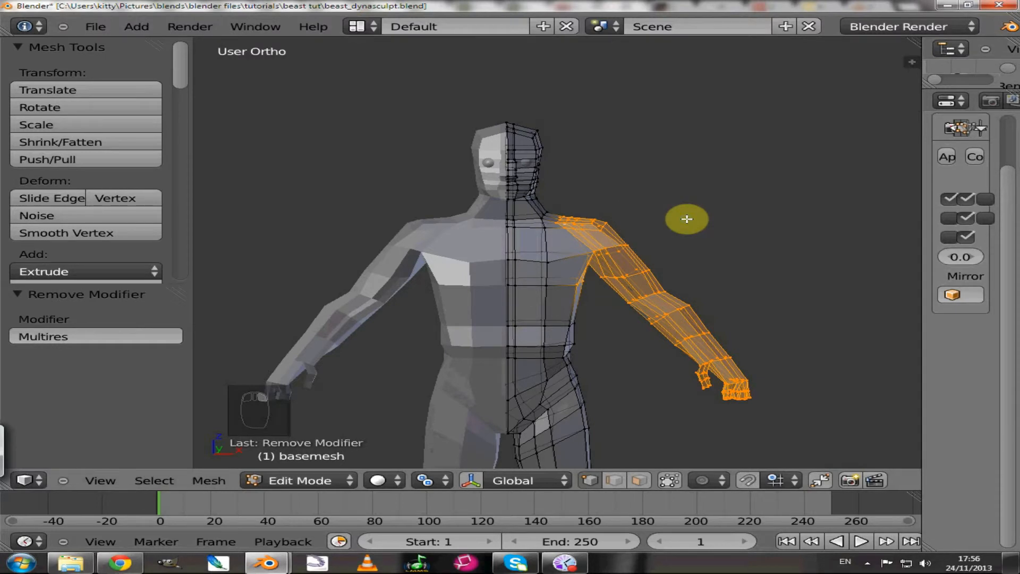
- Move the selected arm and shoulder outward about 0.57 along X to broaden the figure's upper body
key("g")
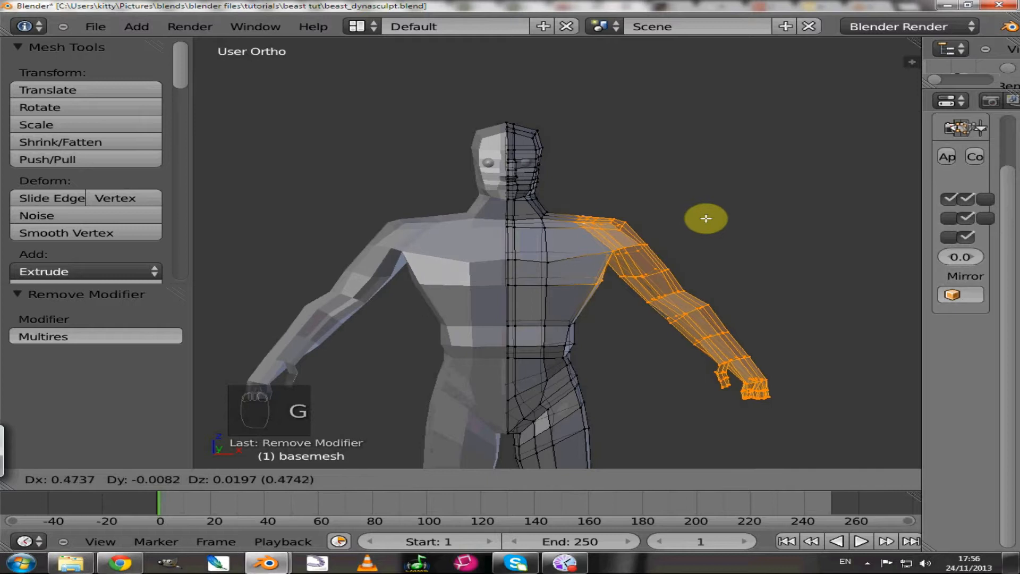
left_click(709, 219)
middle_click_drag(728, 224, 777, 276)
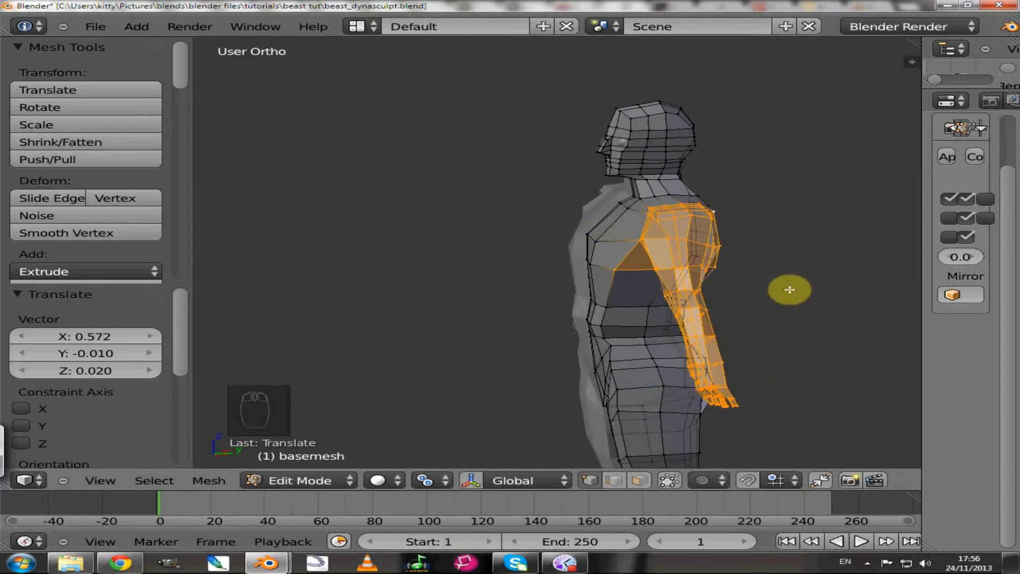
- Fatten the selected arm and shoulder with Shrink/Fatten by an offset of about 0.51
key("s")
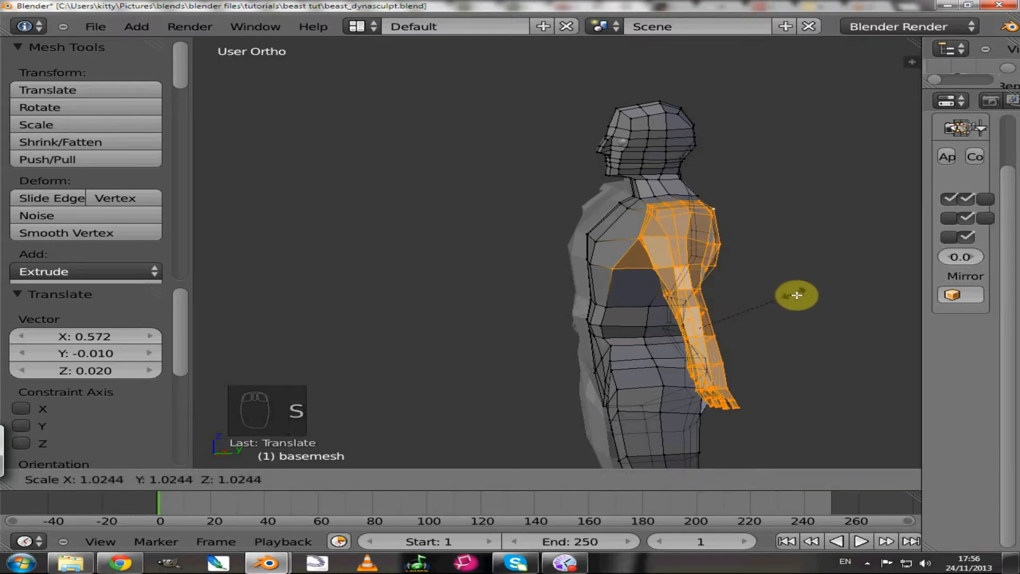
right_click(799, 296)
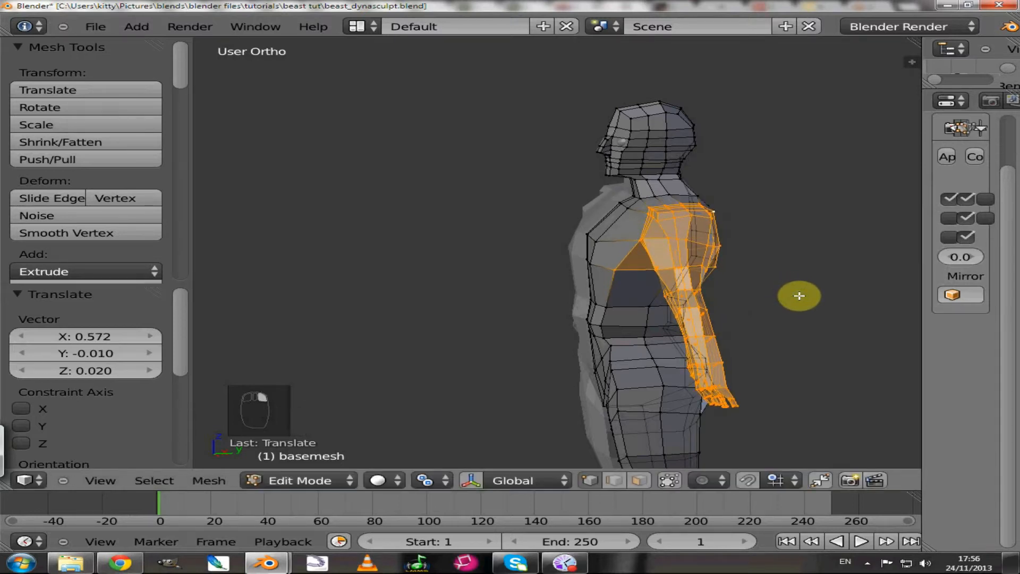
key("alt+s")
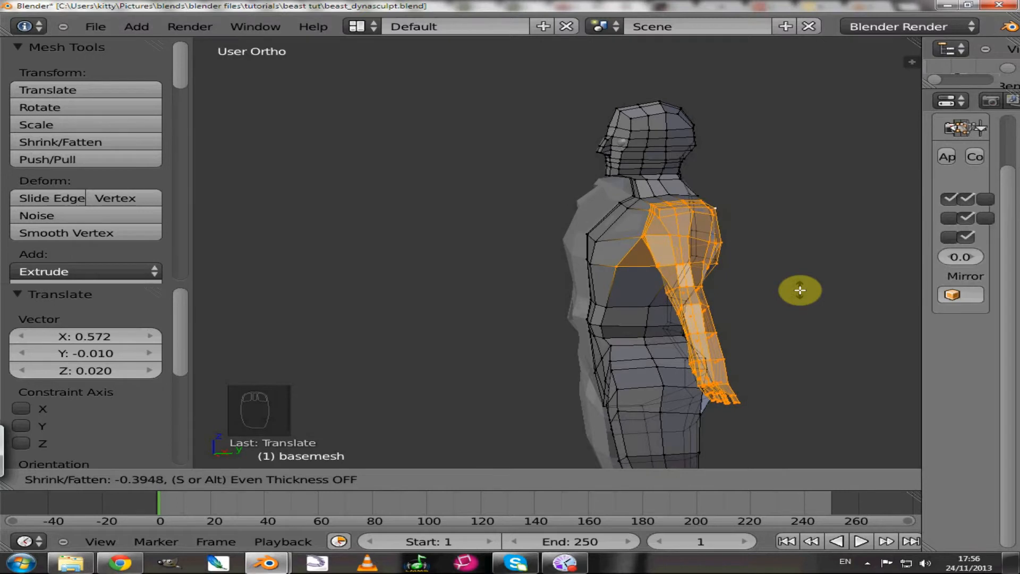
left_click(800, 289)
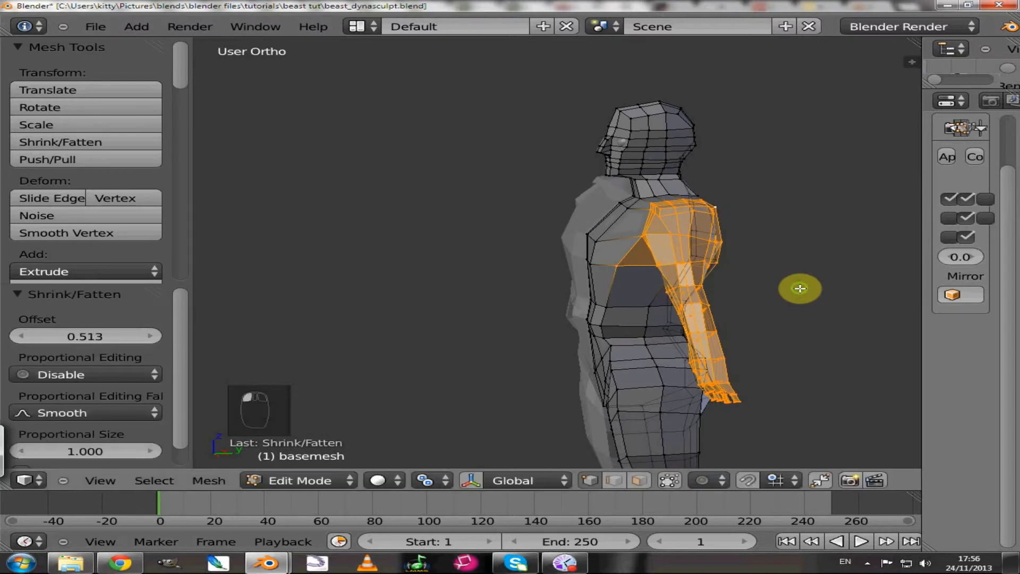
middle_click_drag(801, 288, 902, 271)
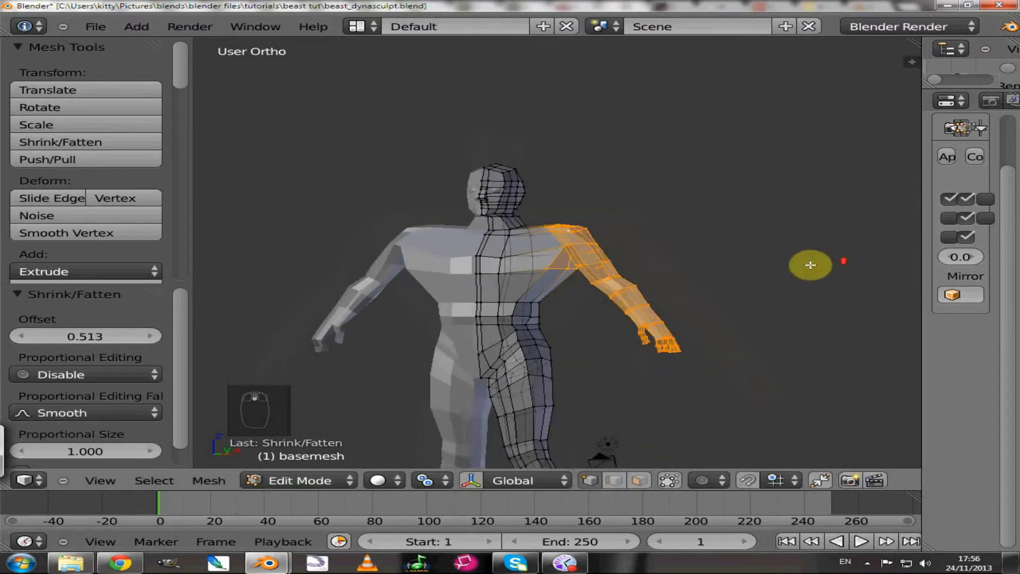
middle_click_drag(811, 264, 713, 296)
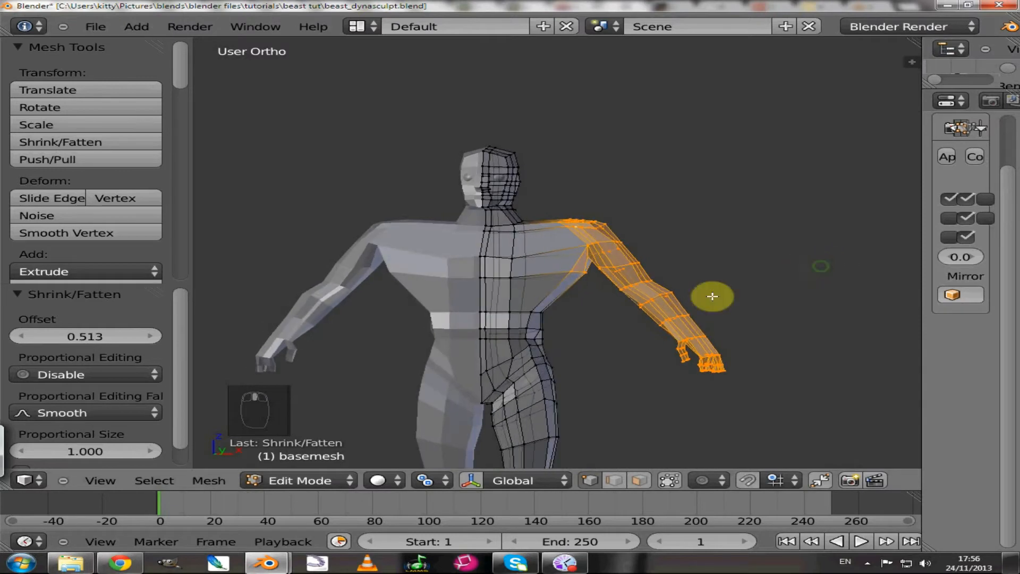
scroll(613, 308, "down", 2)
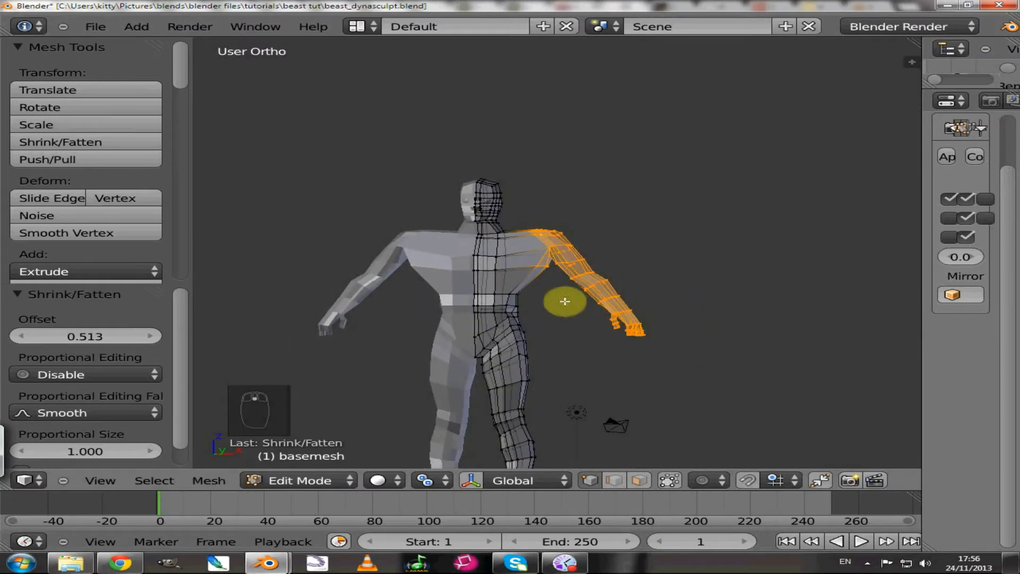
scroll(570, 287, "down", 1)
scroll(492, 303, "up", 4)
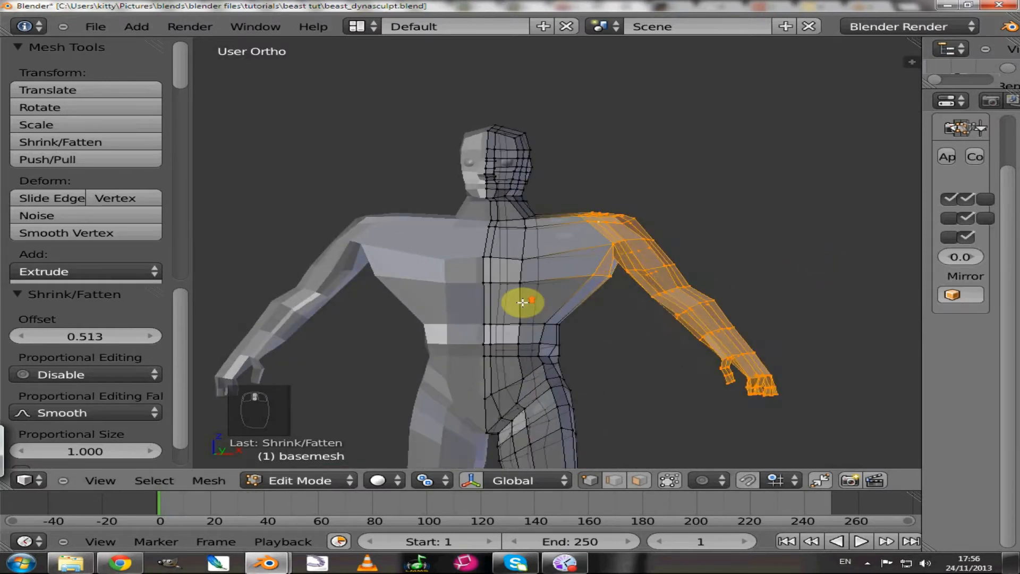
middle_click_drag(523, 303, 580, 368)
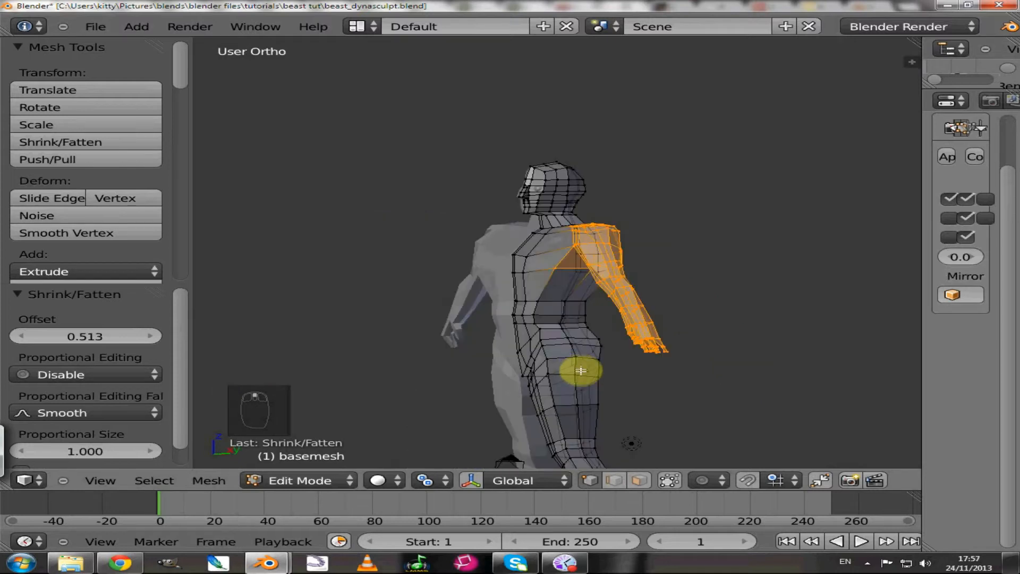
right_click(589, 402, "alt")
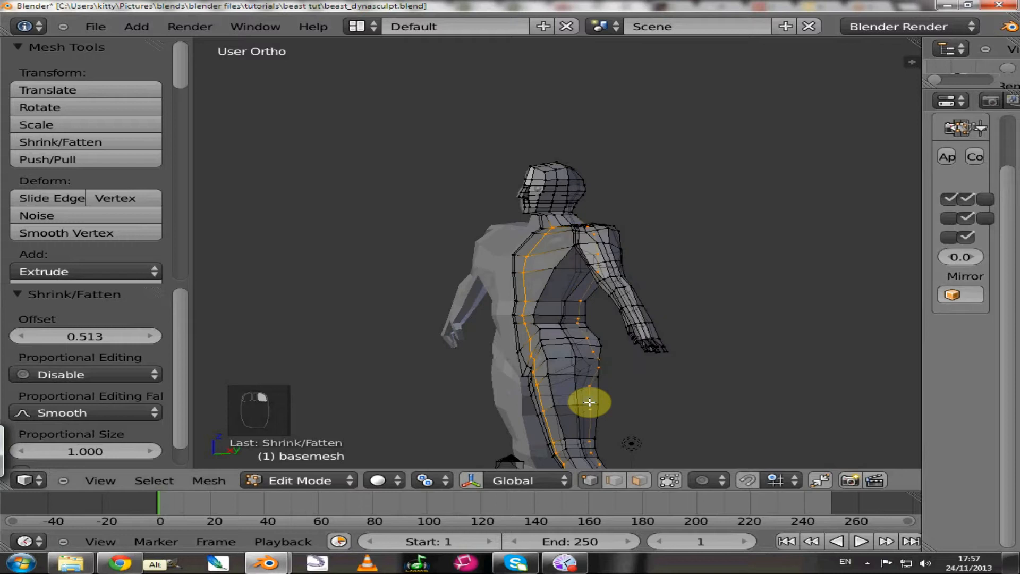
right_click(587, 404, "alt")
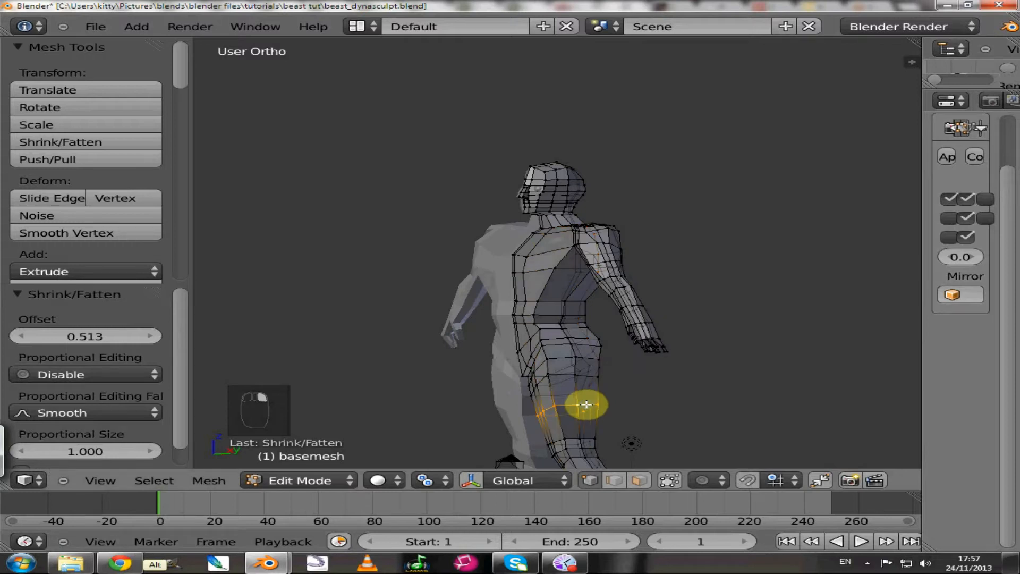
right_click(588, 376, "alt+shift")
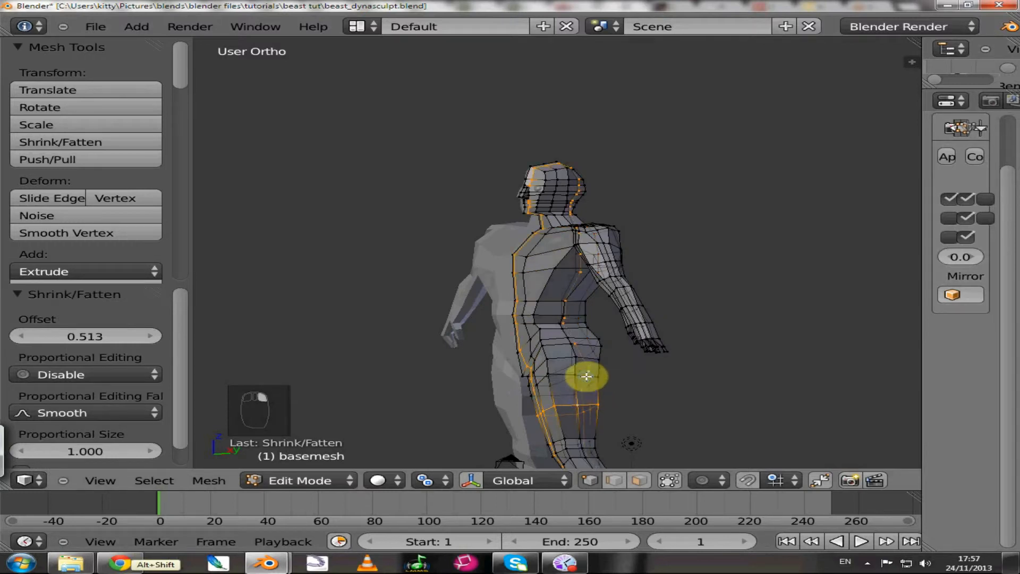
- Select the edge loops around the editable half's thigh, from above the knee to the hip, and scale them up by about 1.107
right_click(568, 406, "alt")
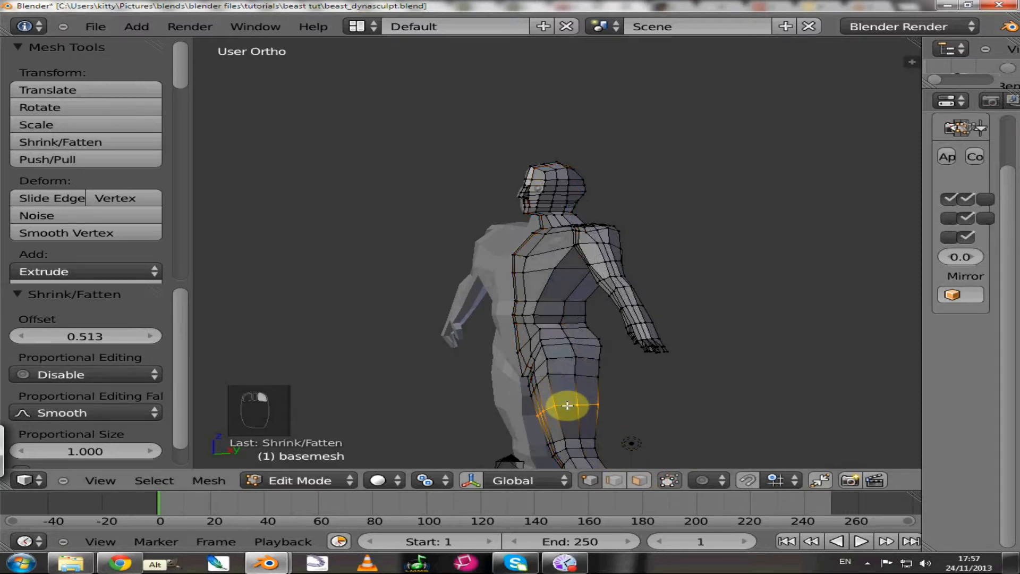
right_click(565, 376, "alt+shift")
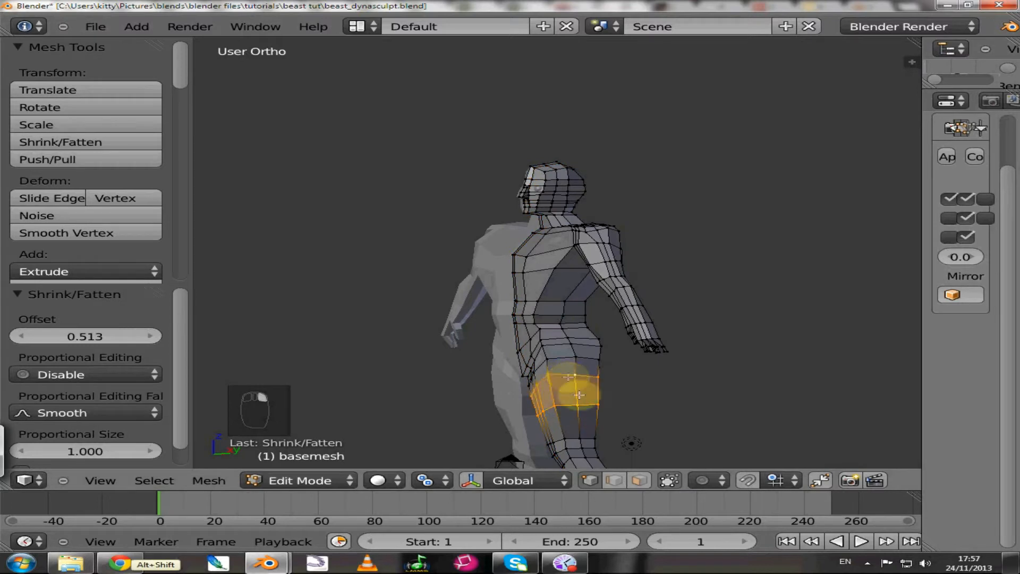
right_click(574, 436, "alt+shift")
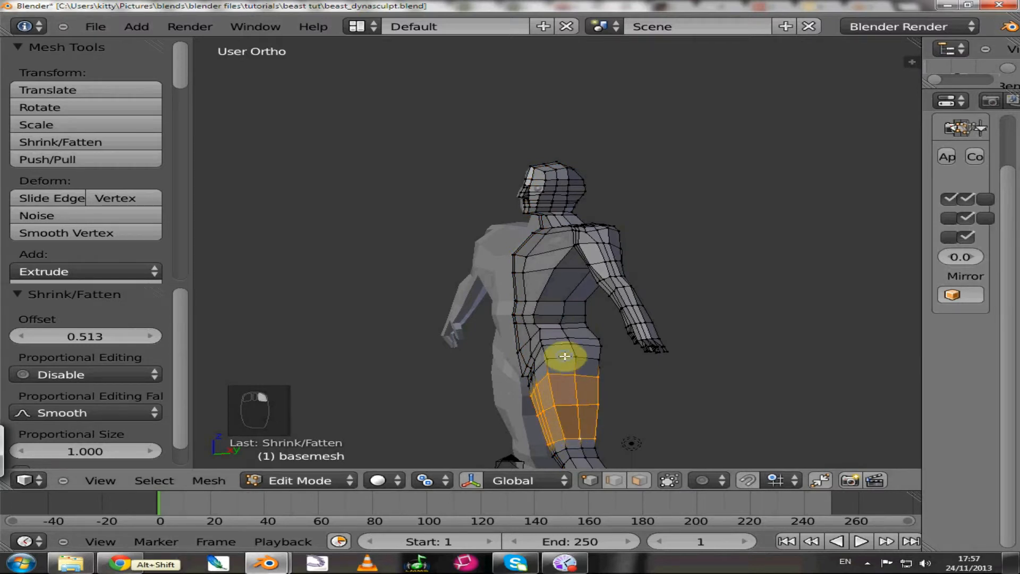
right_click(566, 360, "alt+shift")
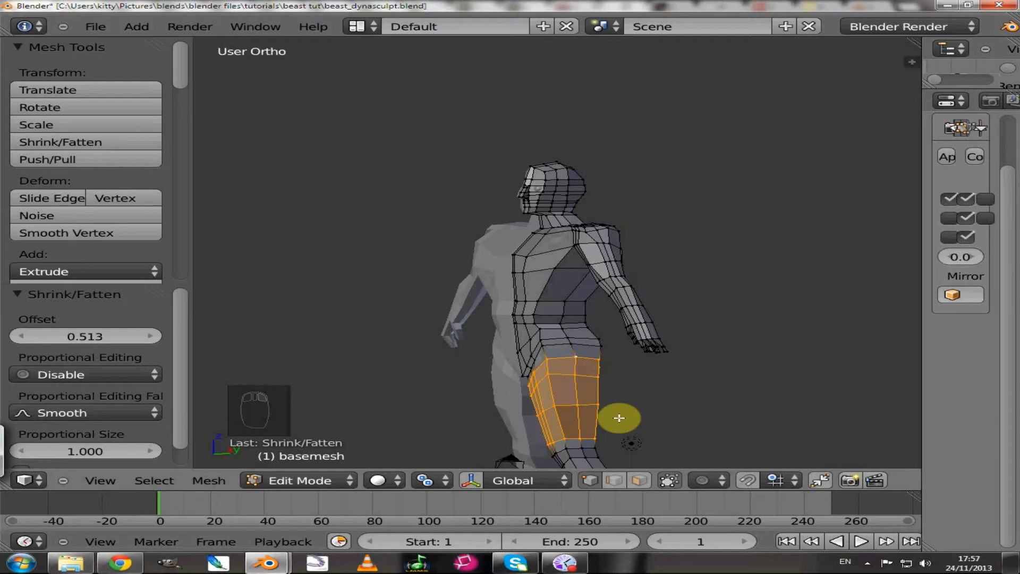
key("s")
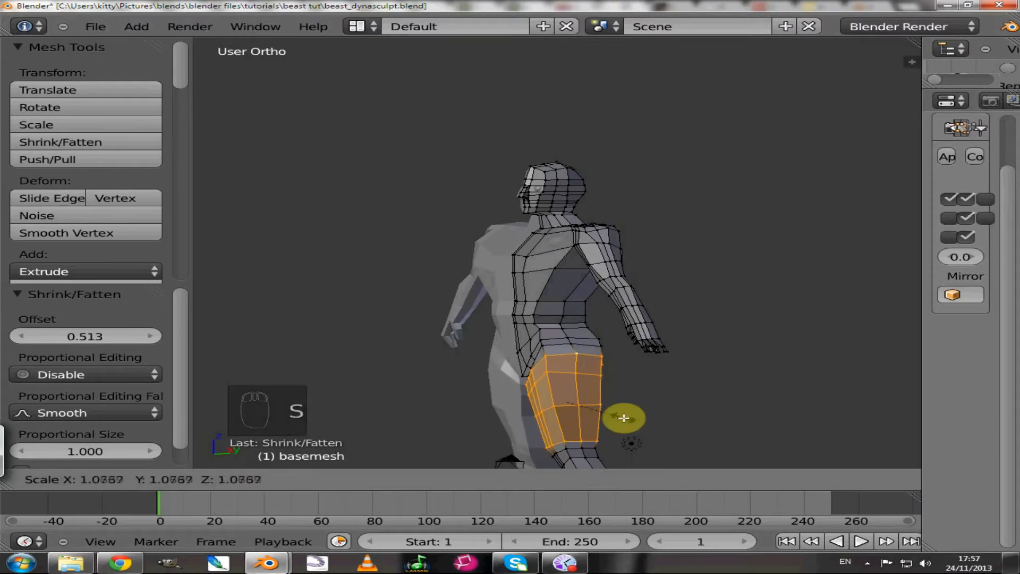
left_click(624, 418)
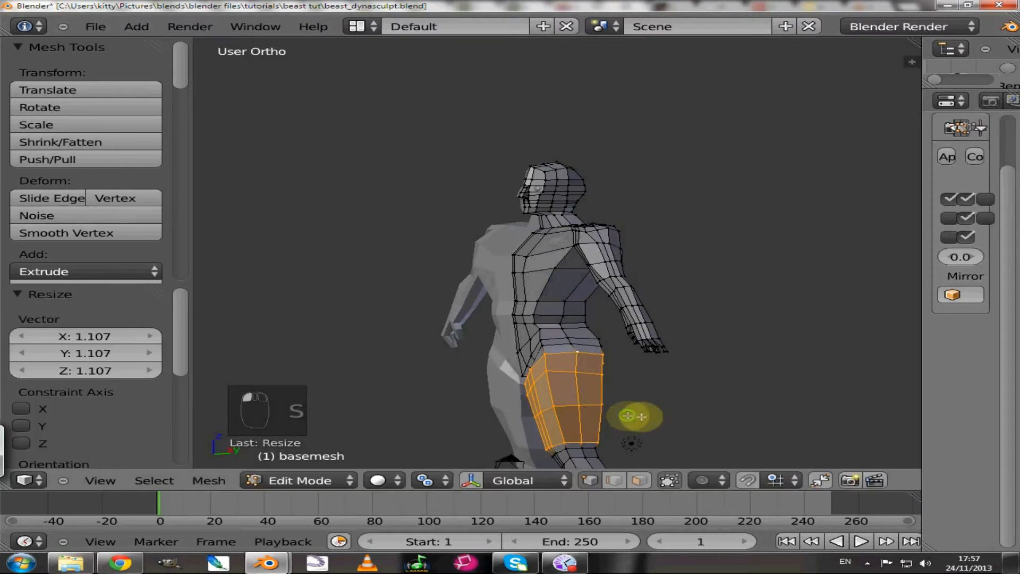
- Select the front centre-line vertices of the abdomen, from waist down to lower belly, and move them about -0.246 along Y
middle_click_drag(626, 417, 753, 415)
scroll(736, 398, "down", 2)
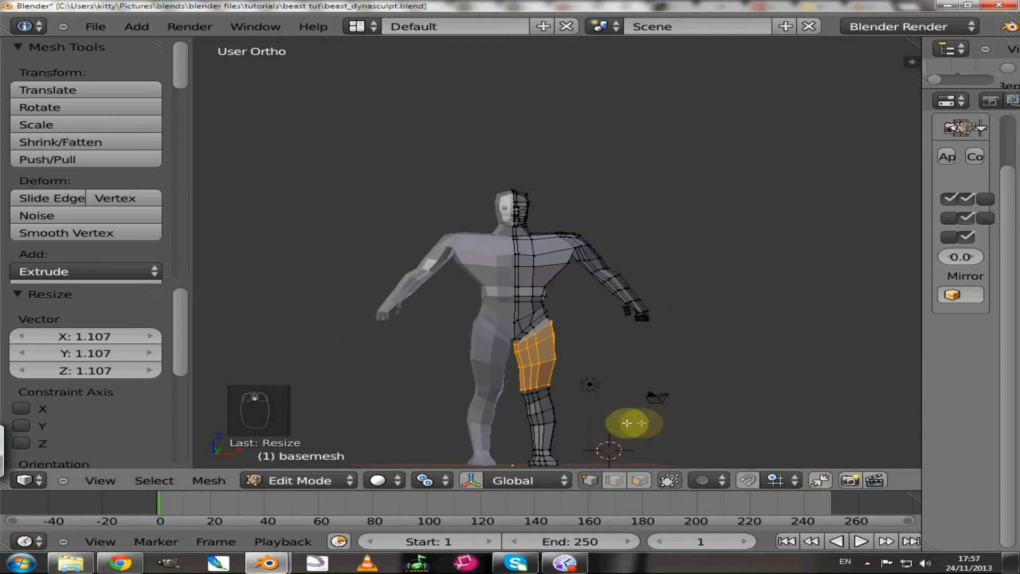
middle_click_drag(604, 416, 513, 296)
scroll(512, 296, "up", 2)
right_click(518, 316)
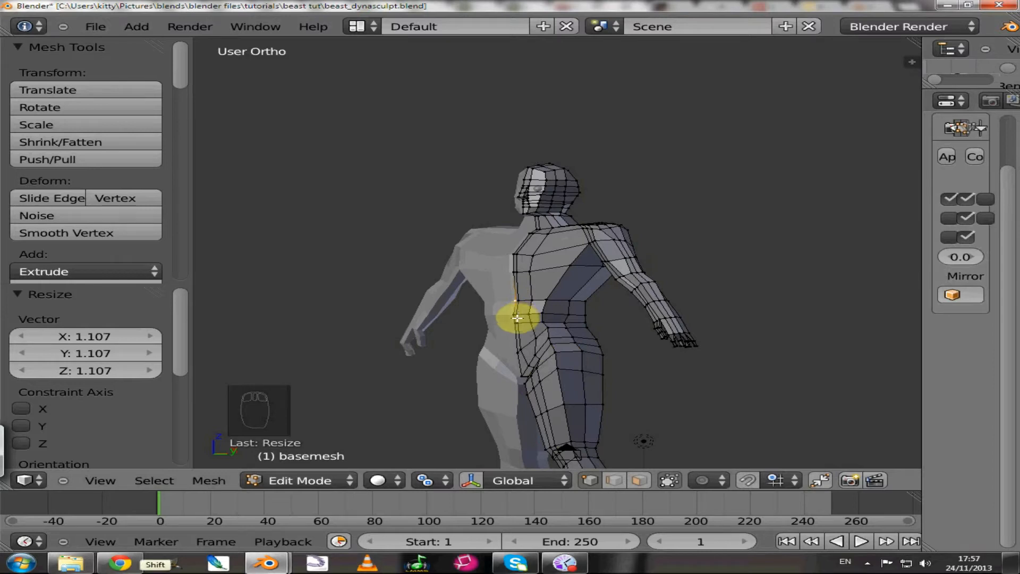
right_click(519, 327, "shift")
right_click(512, 353, "shift")
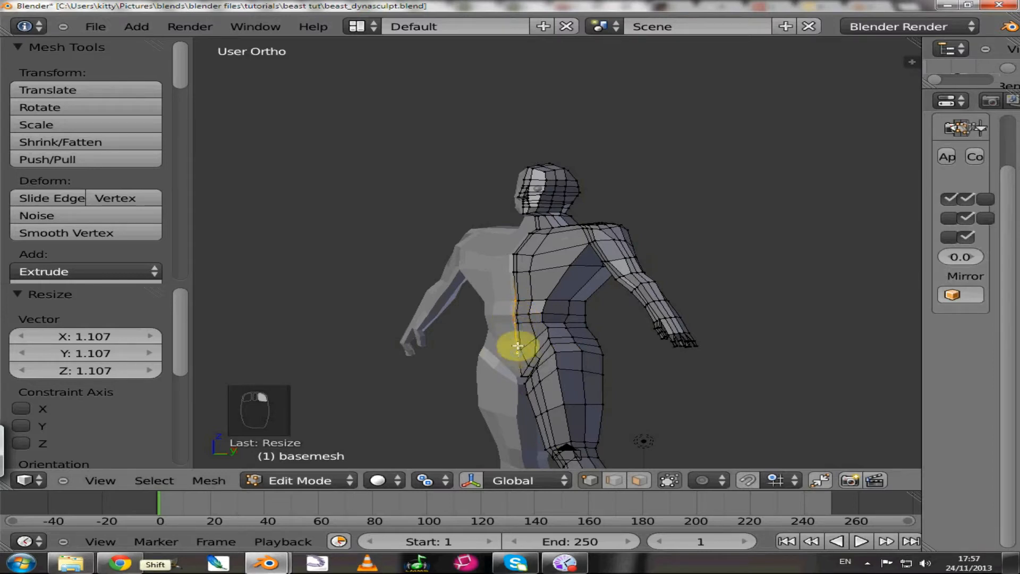
right_click(522, 319, "shift")
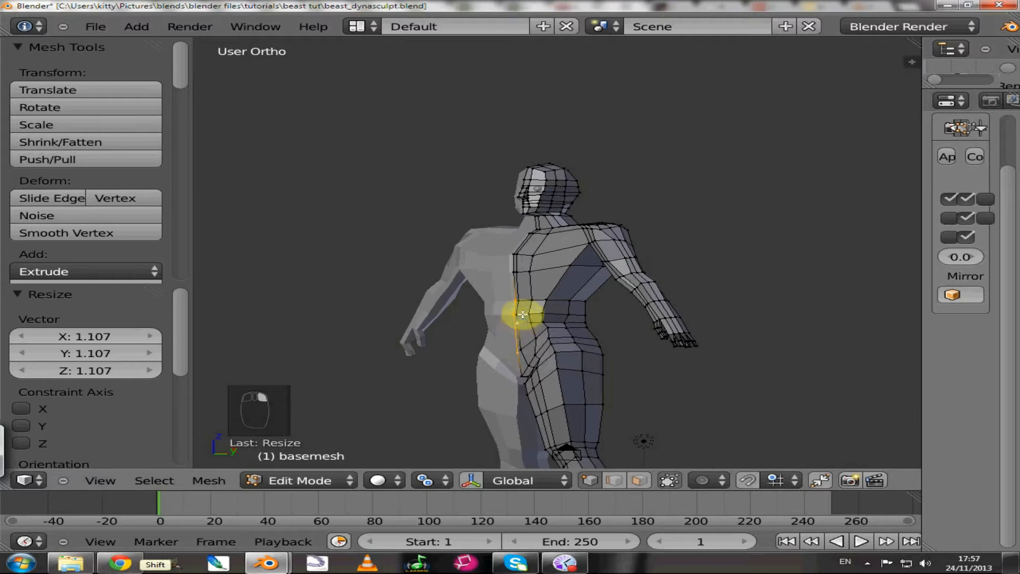
right_click(521, 303, "shift")
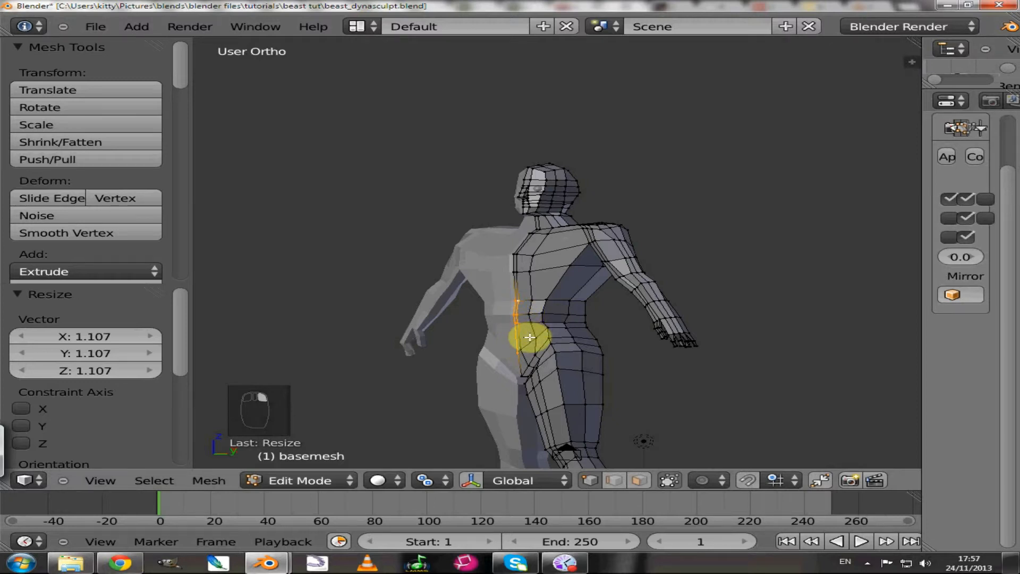
key("g")
key("y")
left_click(569, 325)
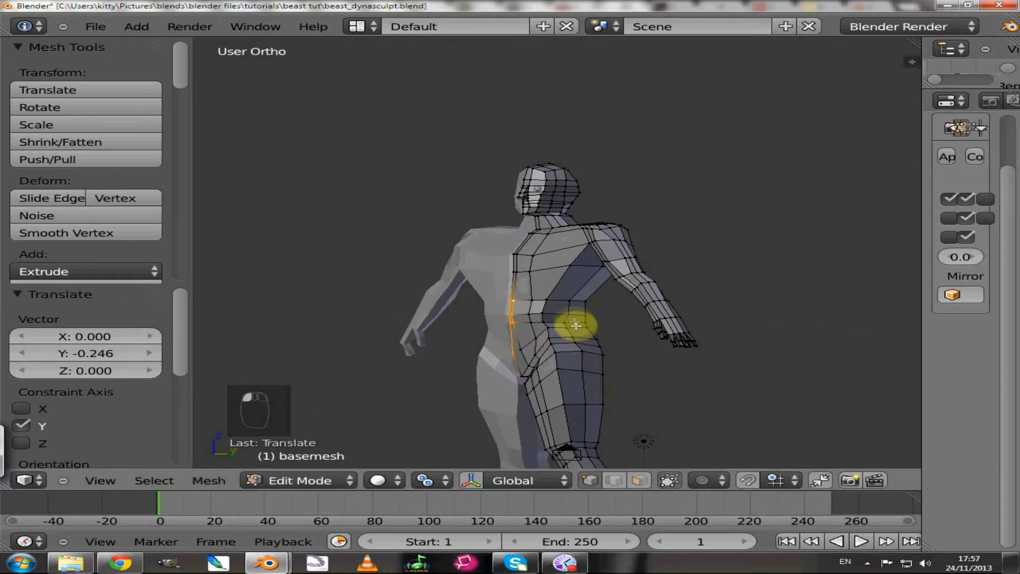
- Select the centre-line vertices at the back of the neck, from the base of the skull to the shoulders
middle_click_drag(619, 321, 647, 343)
middle_click_drag(682, 339, 626, 209)
scroll(410, 337, "up", 3)
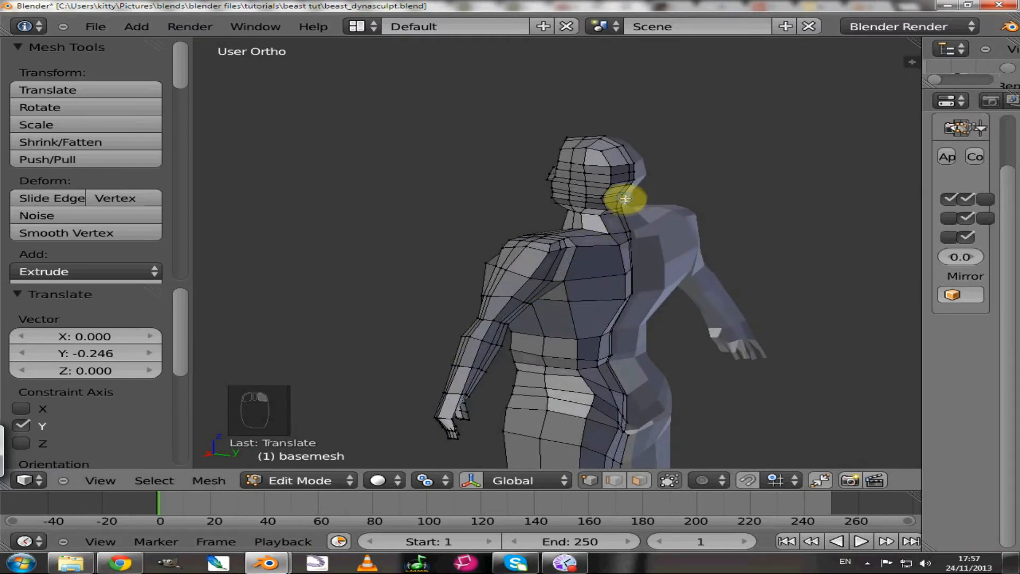
right_click_drag(626, 199, 626, 207)
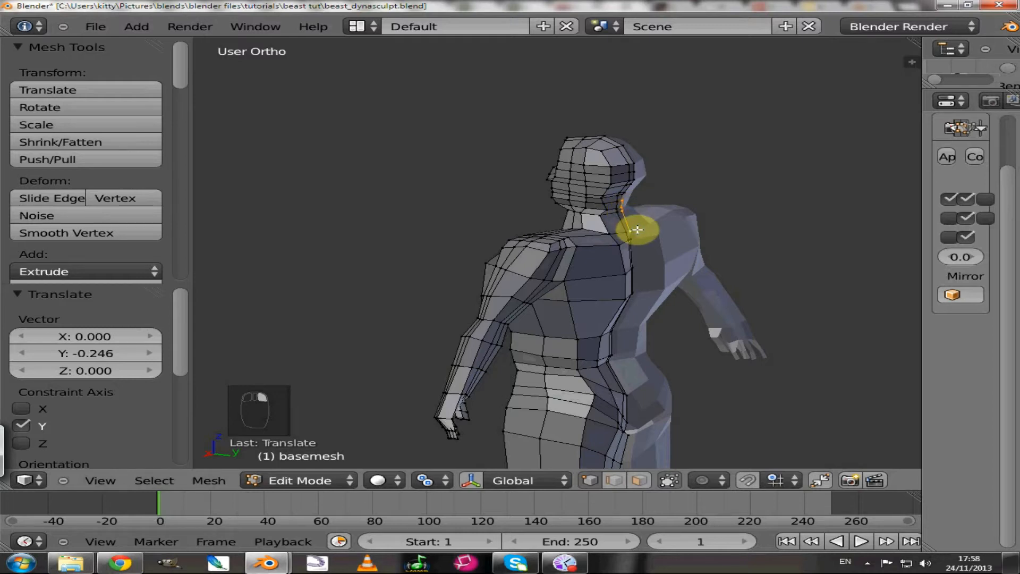
key("g")
key("y")
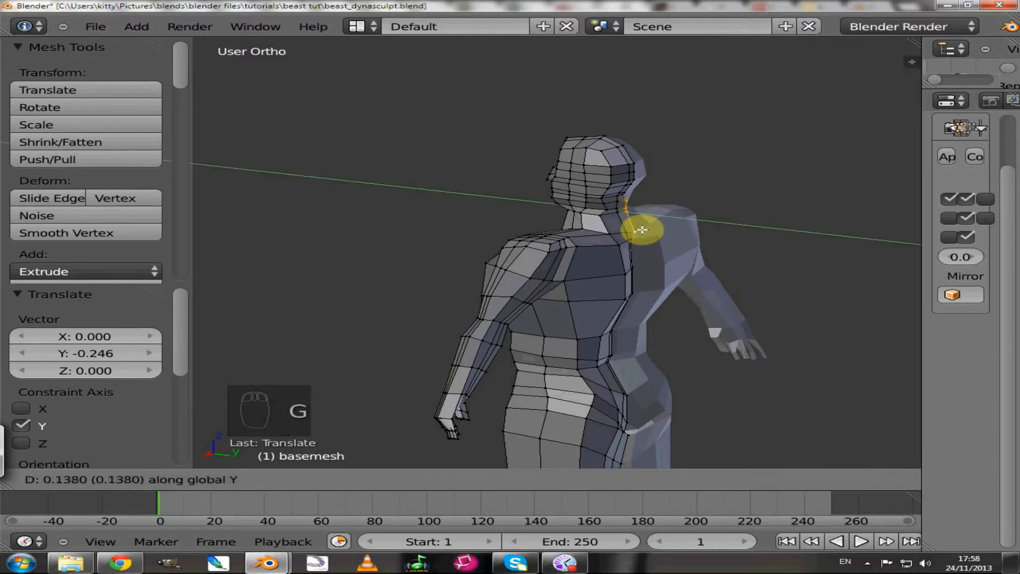
left_click(643, 230)
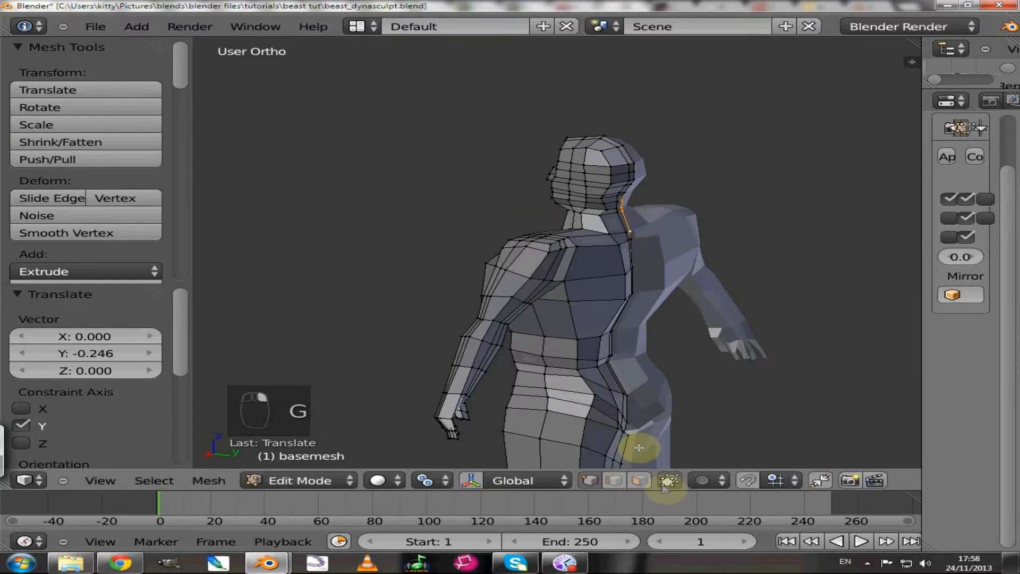
- Enable Connected proportional editing and pull the selected nape vertices backward, about -0.237 along X and 0.364 along Y
left_click(705, 482)
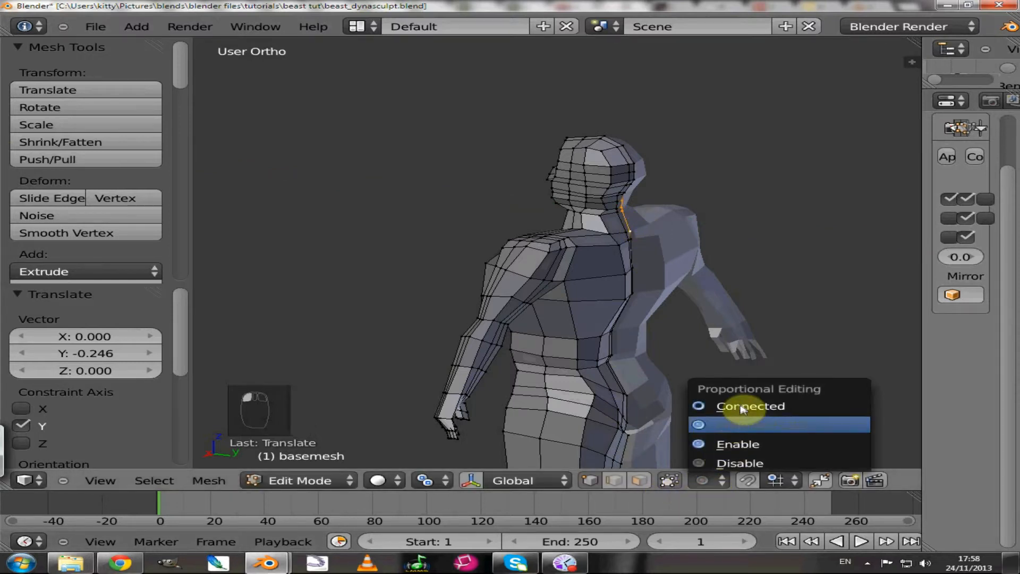
left_click(736, 343)
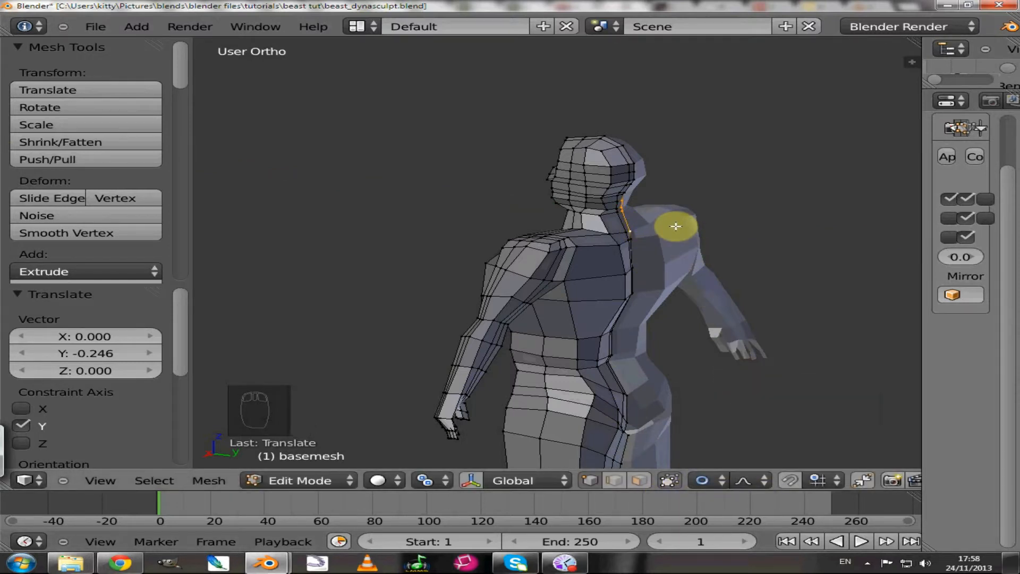
key("g")
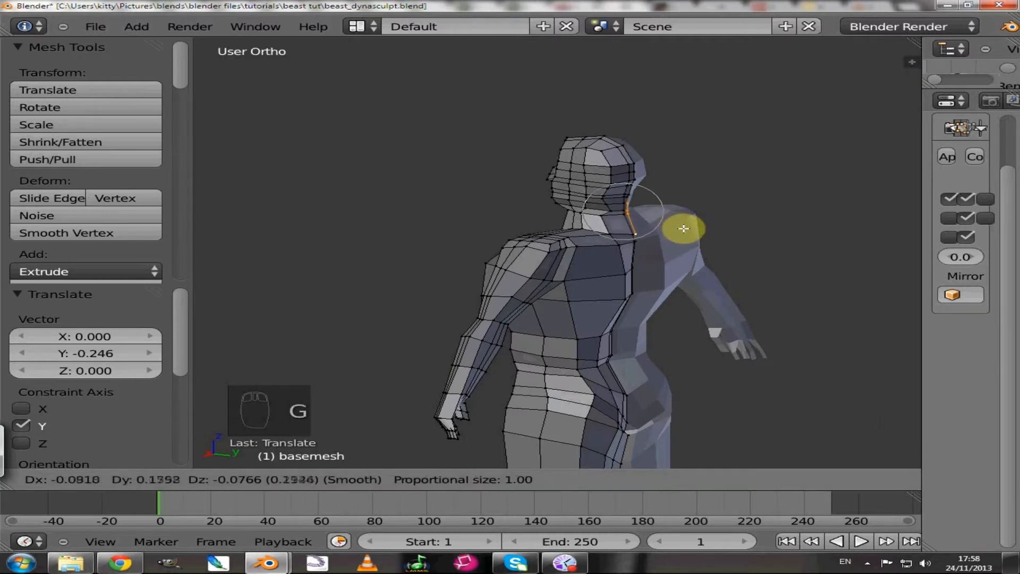
scroll(685, 228, "down", 1)
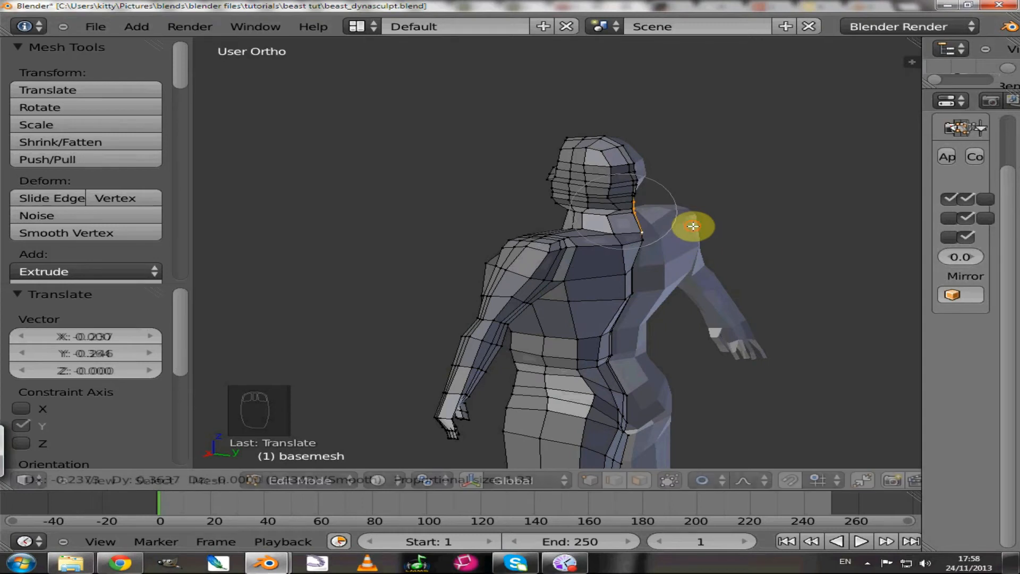
left_click(693, 226)
- From a side view, select all the vertices of the editable half's head, keeping the nape vertices selected
middle_click_drag(711, 255, 770, 243)
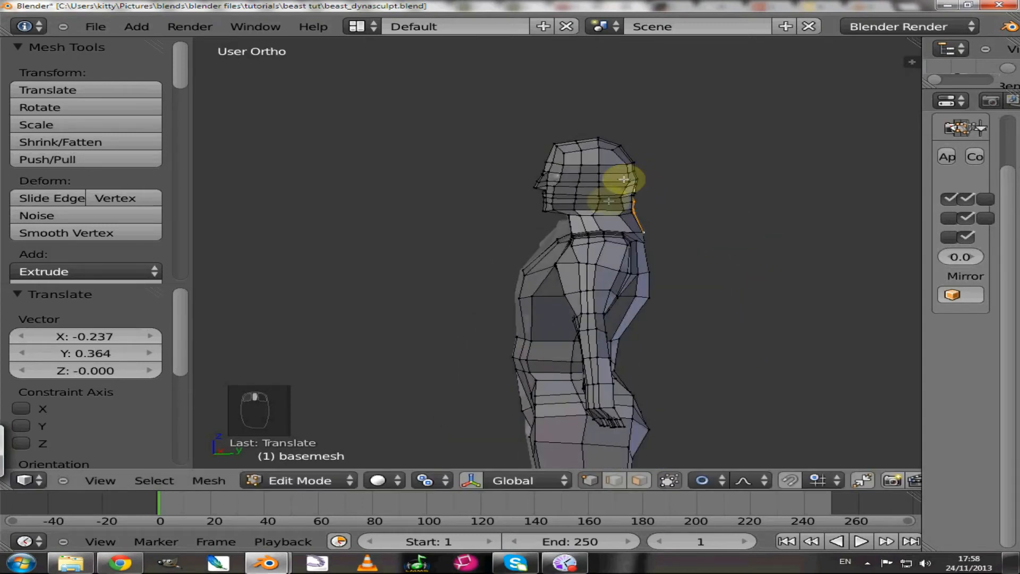
scroll(587, 170, "down", 1)
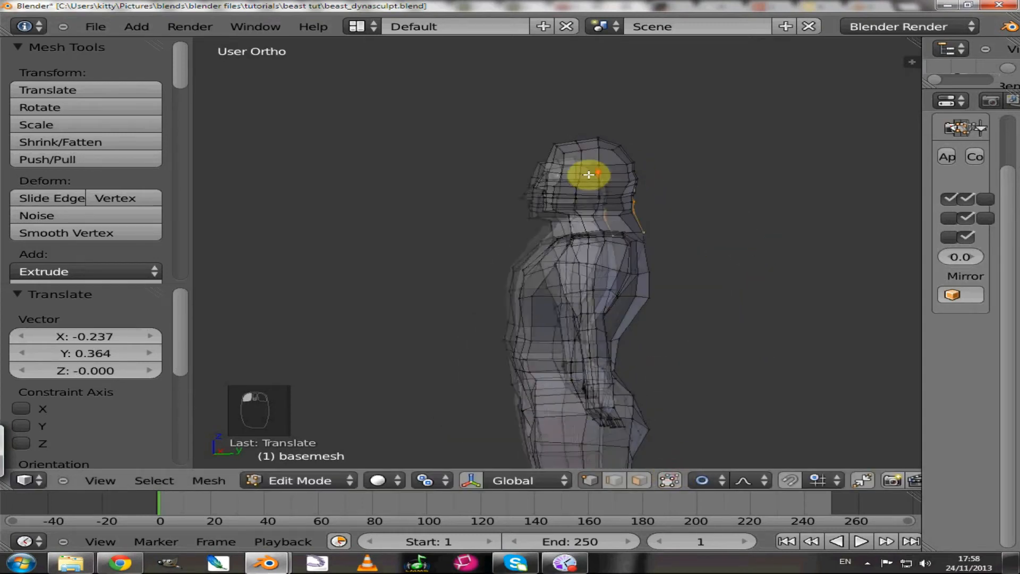
scroll(588, 182, "up", 2)
key("c")
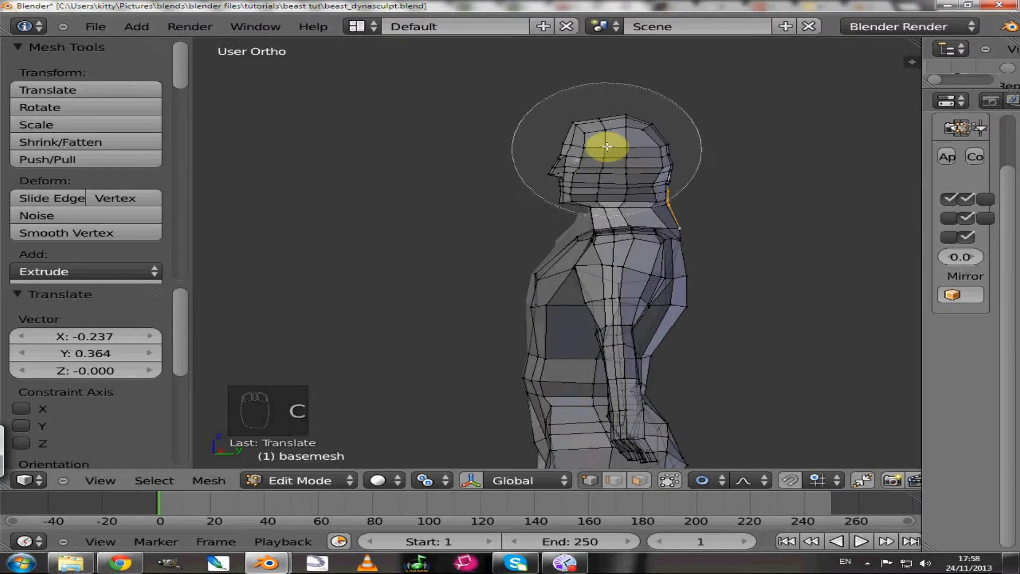
left_click(605, 144)
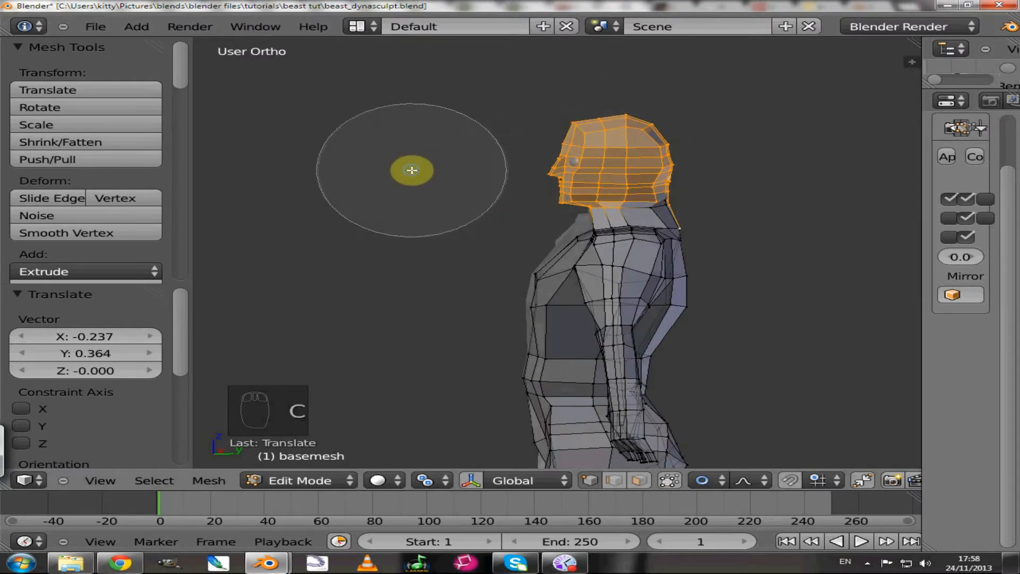
right_click(459, 207)
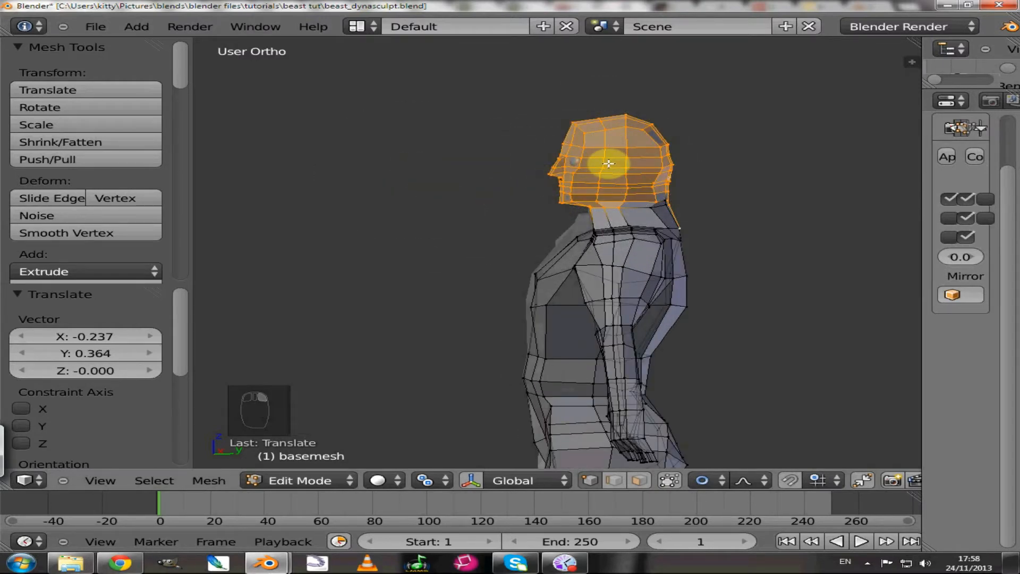
- Move the head forward about -0.492 along Y and 0.049 along Z, with proportional editing at size 2.59
key("g")
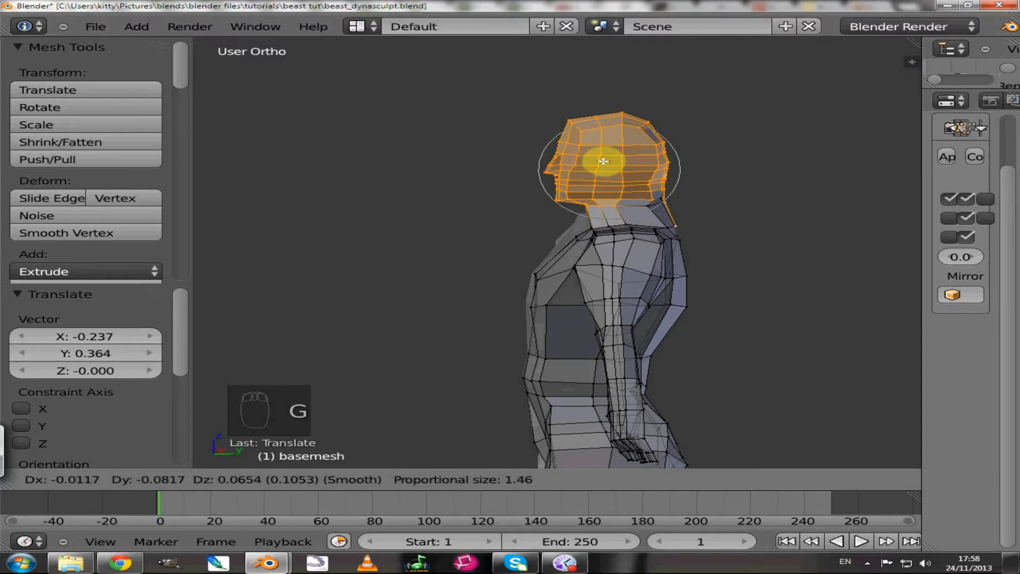
scroll(601, 161, "up", 2)
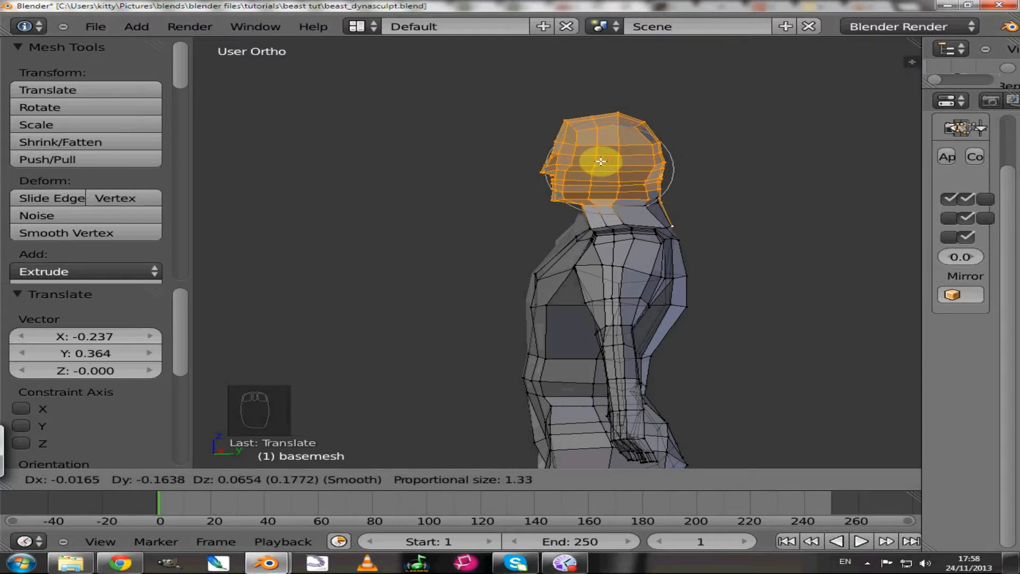
scroll(600, 161, "down", 6)
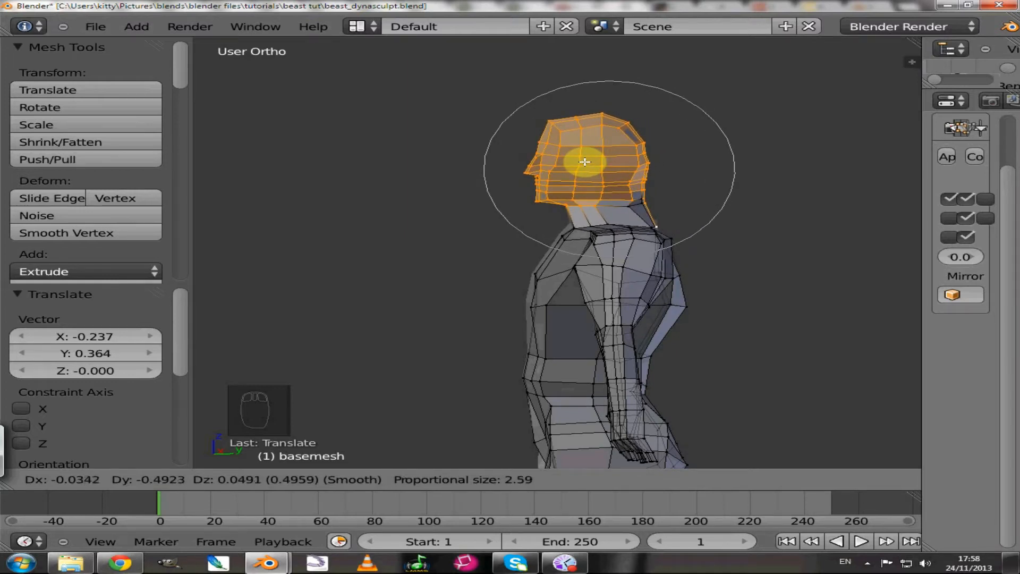
left_click(585, 162)
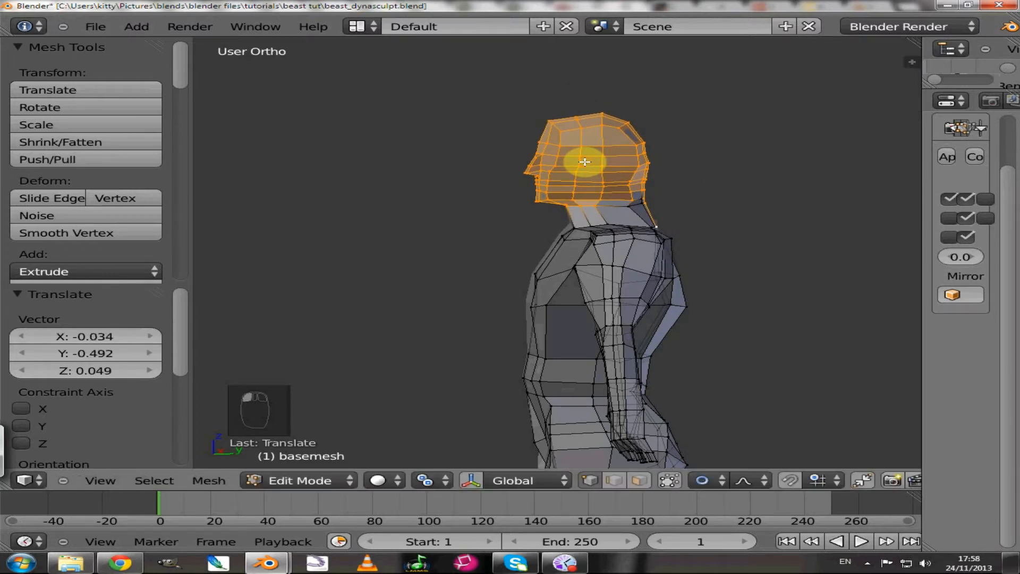
- Disable proportional editing and move the head further forward and down, about -0.38 along Y and -0.31 along Z in total
left_click(707, 481)
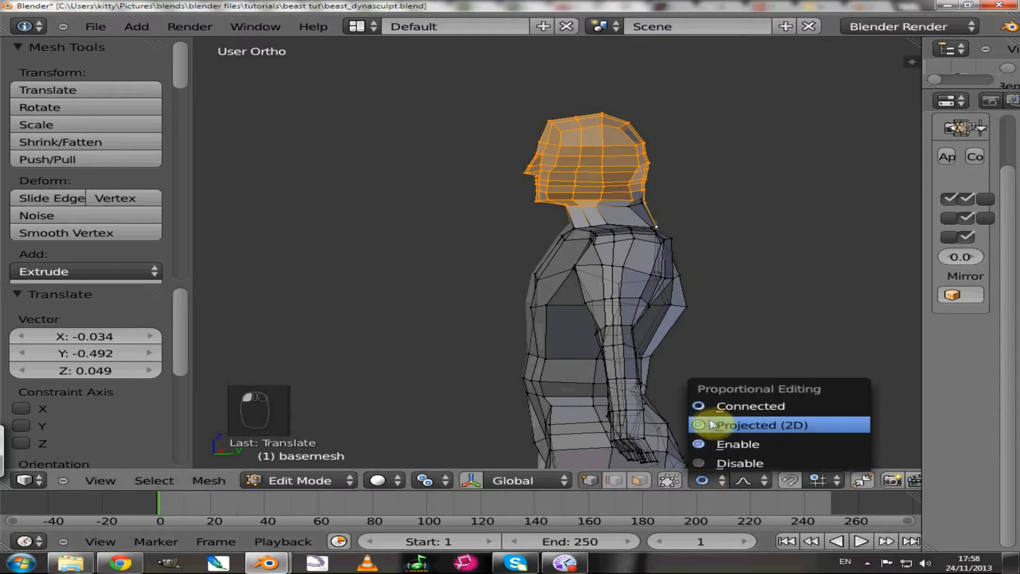
left_click(712, 463)
key("g")
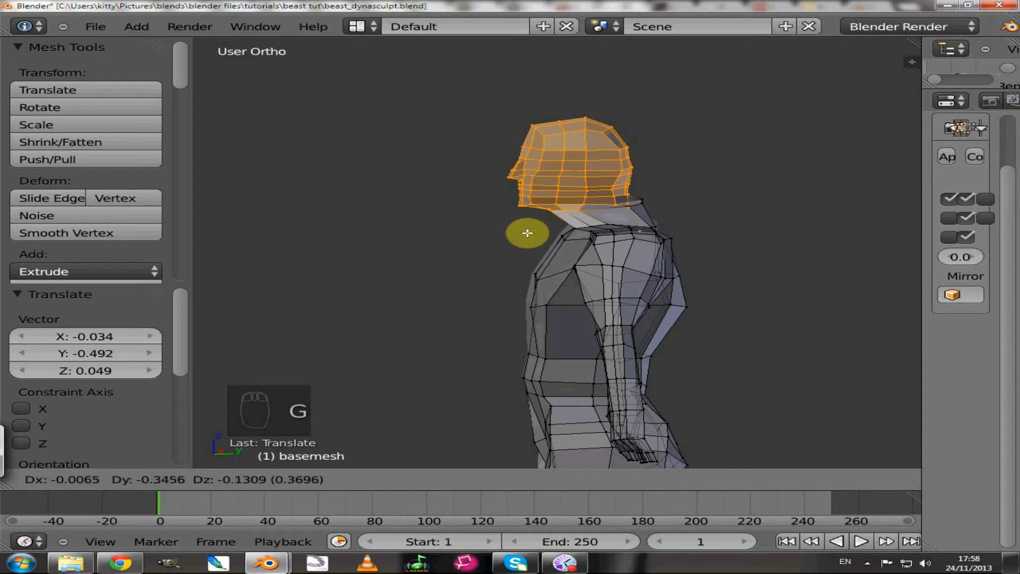
left_click(527, 232)
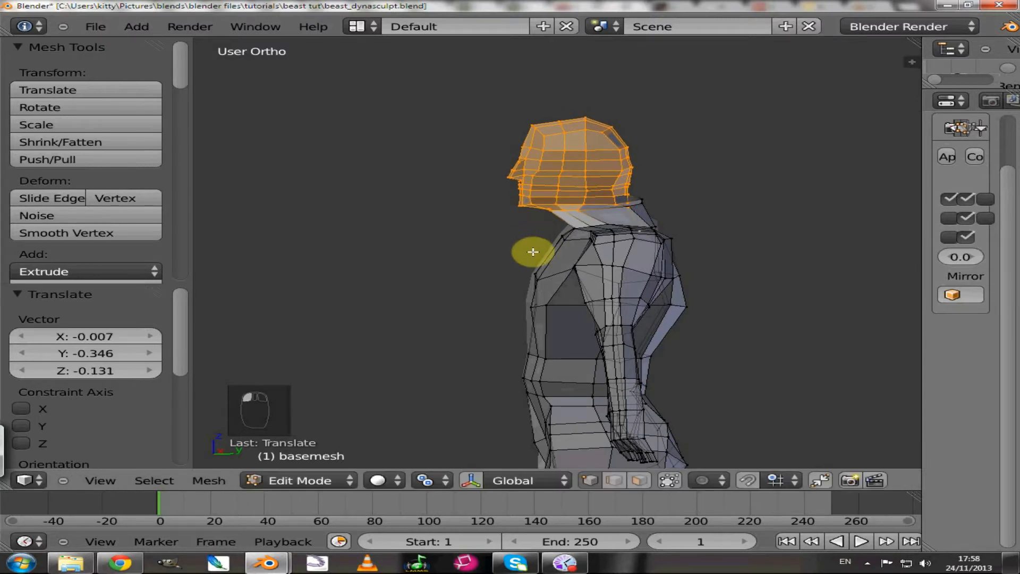
key("g")
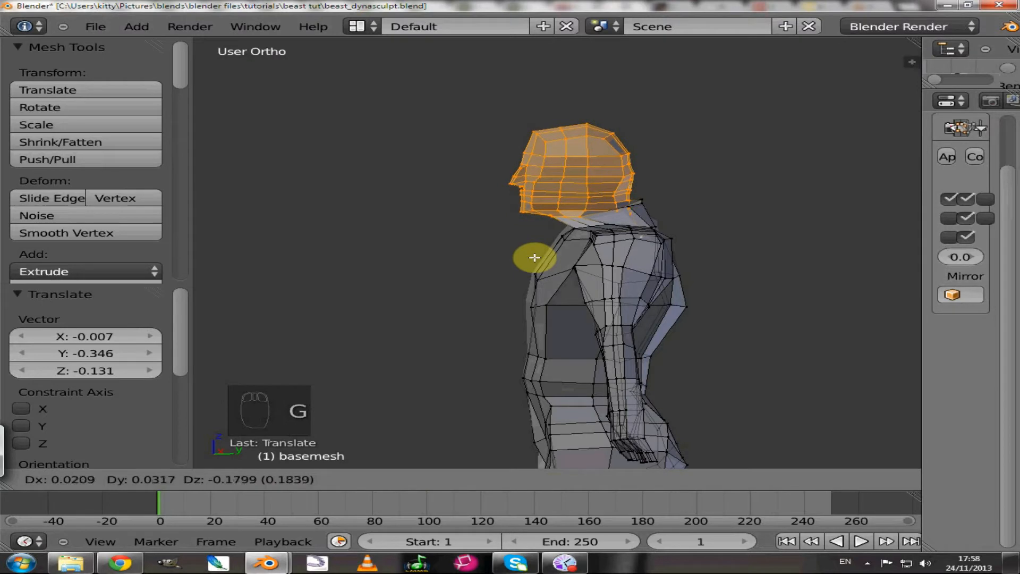
left_click(531, 258)
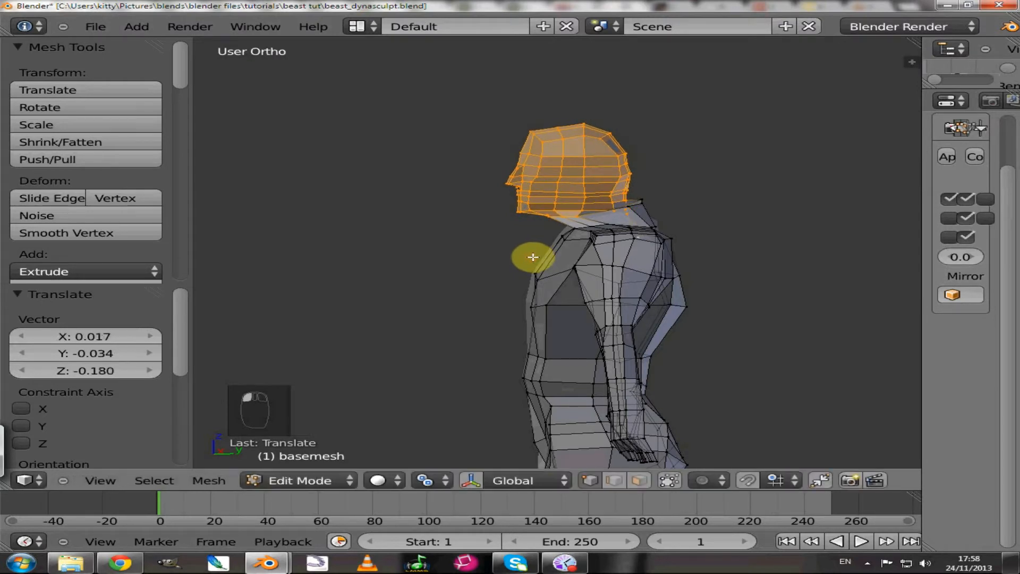
- Select the neck vertex beside the nape's centre line, just under the skull, and lower it about -0.245 along Z
middle_click_drag(619, 246, 443, 249)
scroll(603, 250, "up", 3)
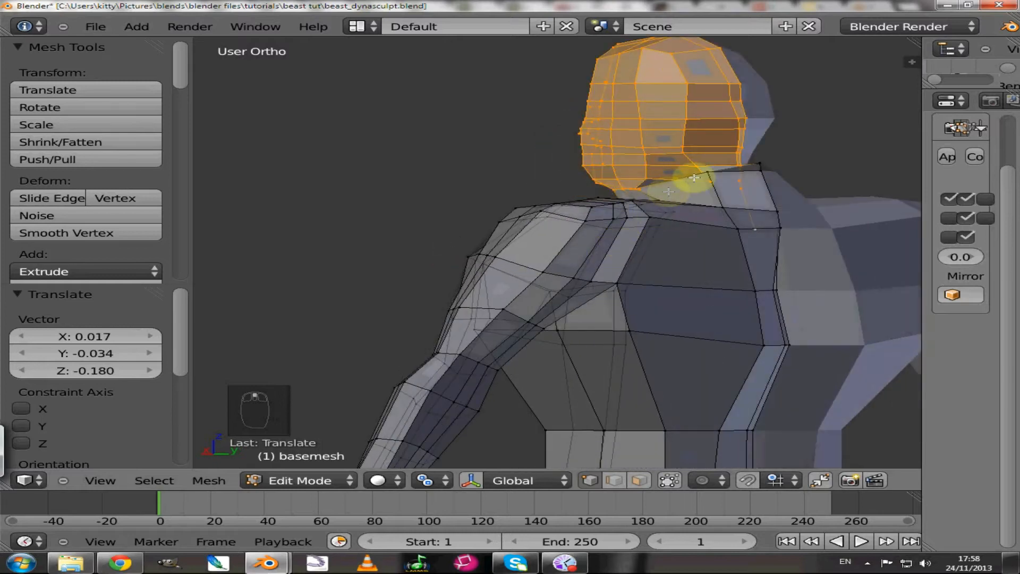
right_click(710, 172)
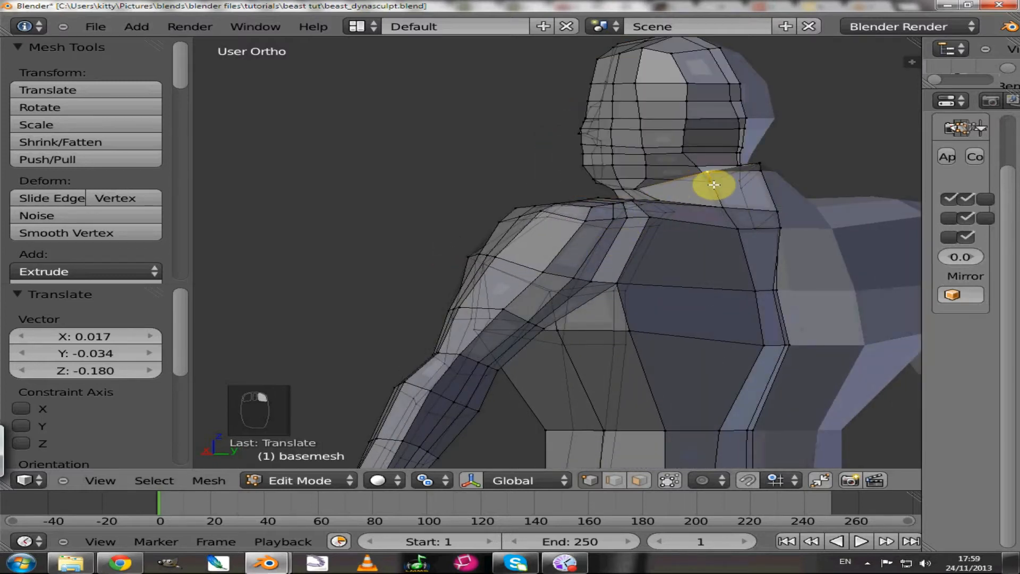
key("c")
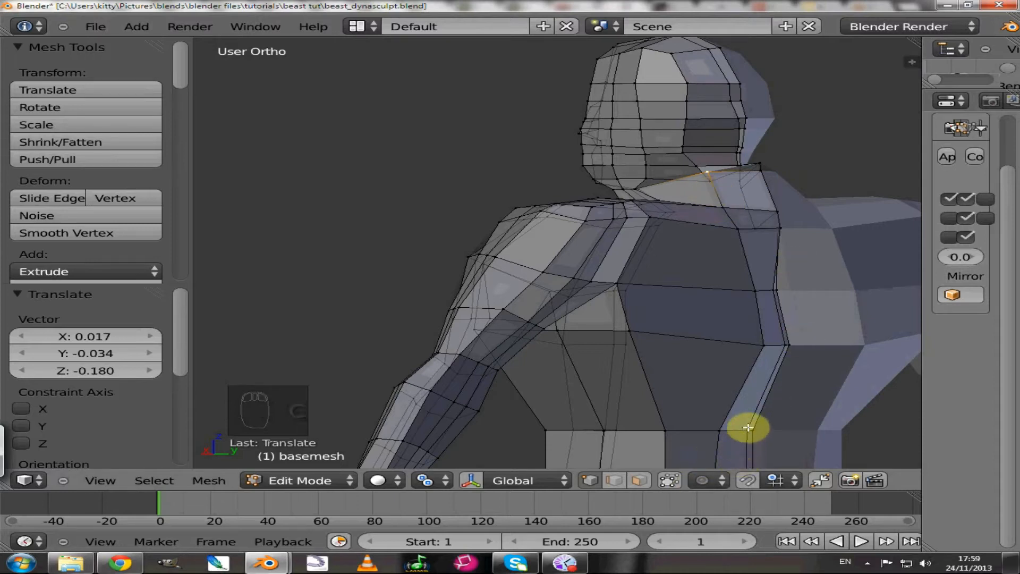
key("KP_Decimal")
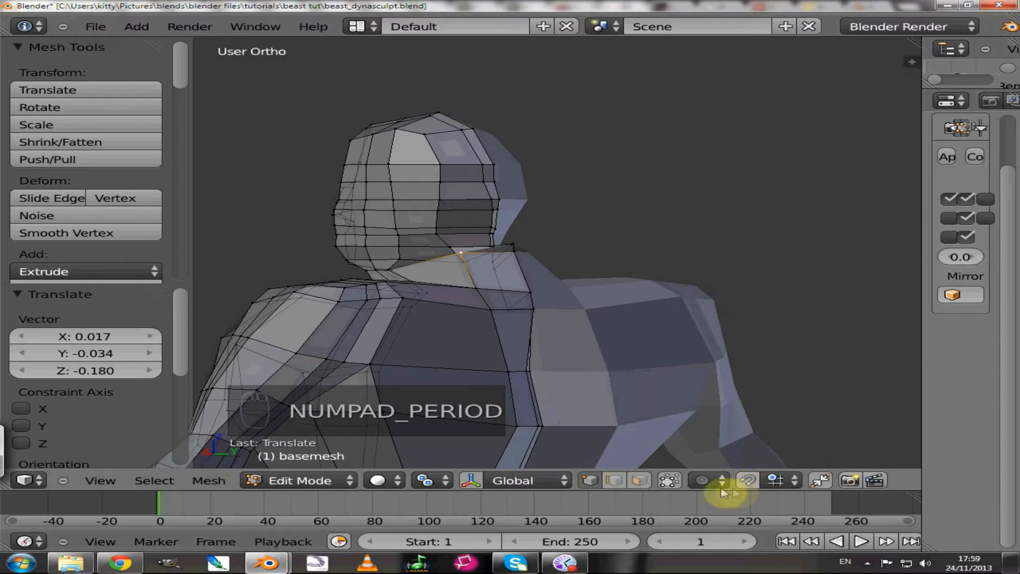
left_click(702, 481)
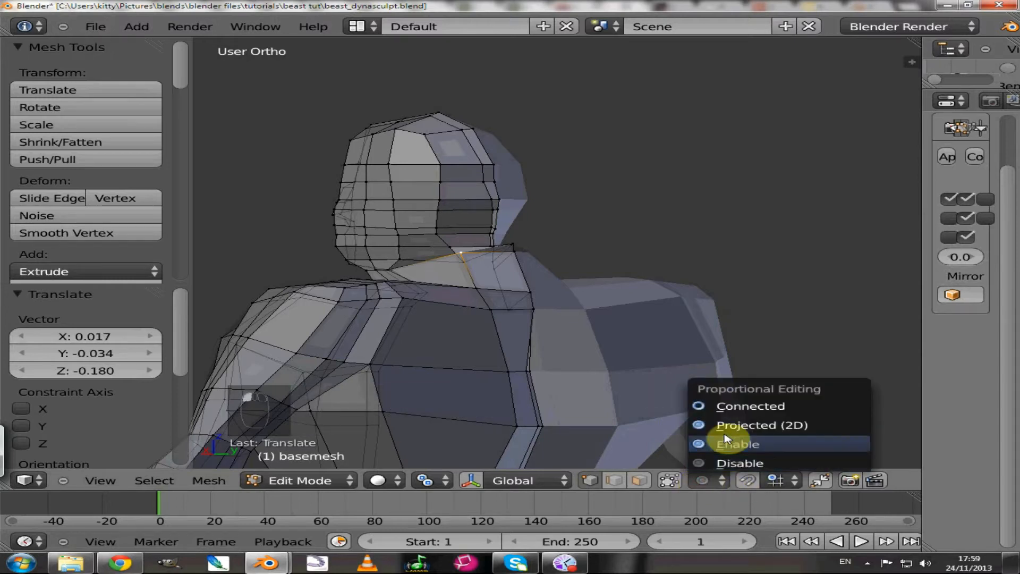
left_click(724, 463)
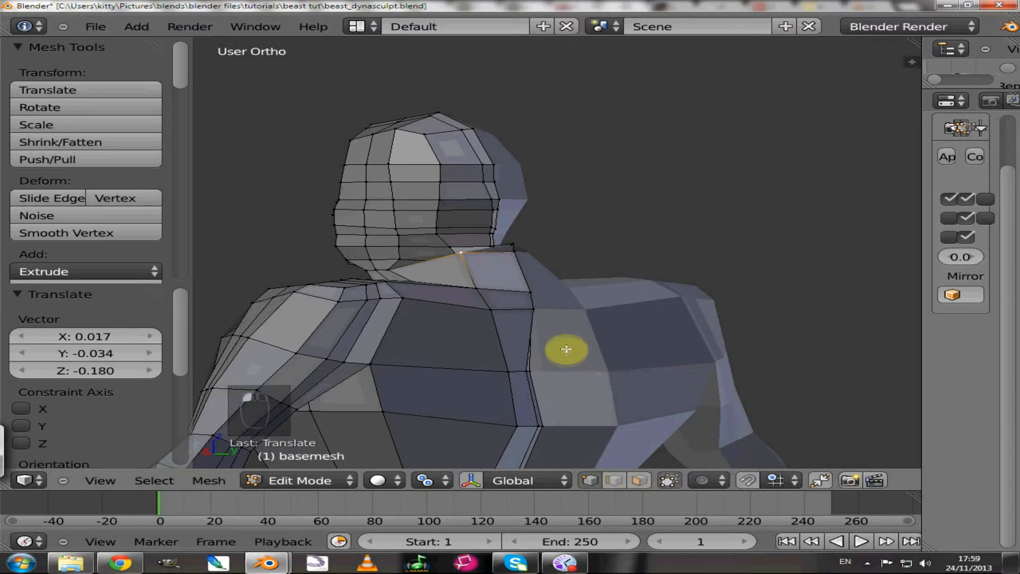
scroll(565, 346, "up", 2)
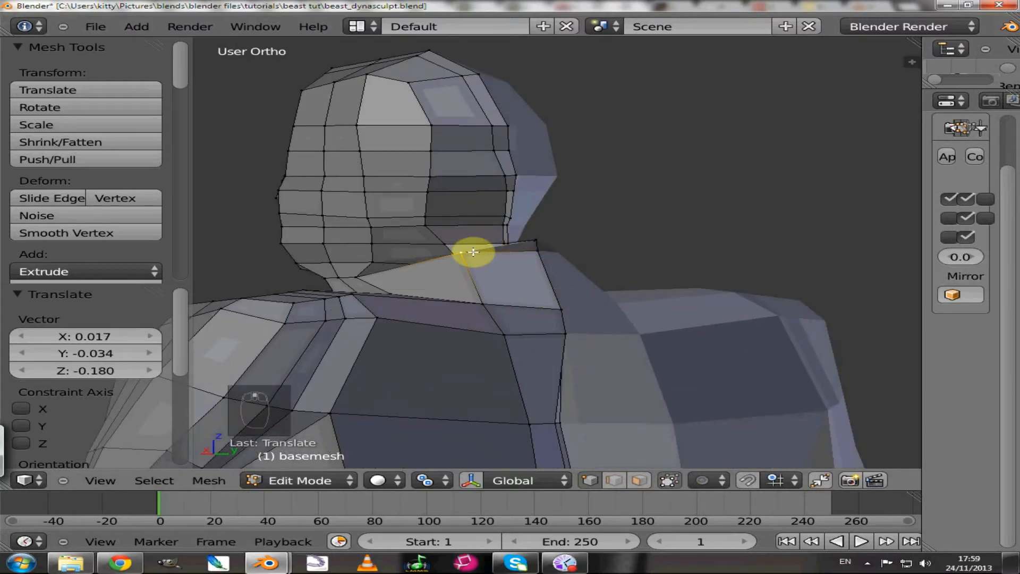
key("g")
left_click(530, 253)
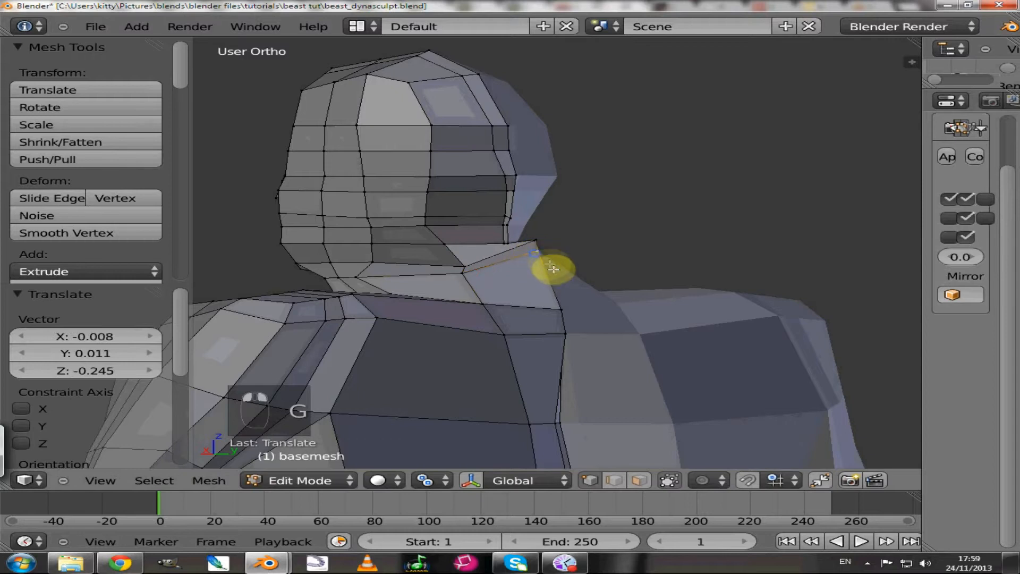
- Lower the neighbouring vertices at the top of the nape by about -0.119 and -0.212 along Z
key("g")
left_click(542, 253)
key("g")
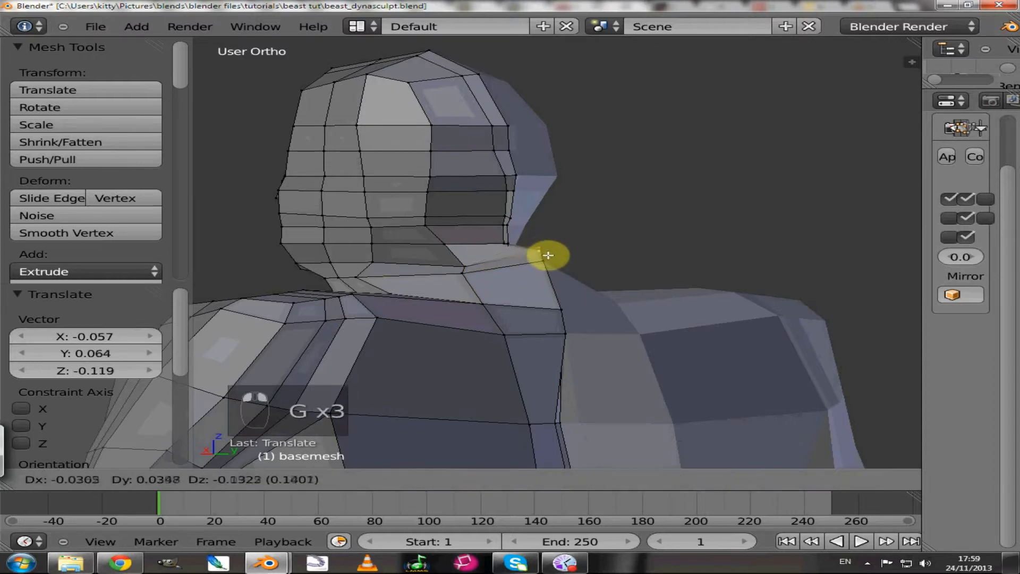
left_click(521, 254)
- Try to pull the centre-line vertex at the back of the skull base sideways, about 0.194 along X
middle_click_drag(578, 257, 567, 187)
scroll(520, 283, "up", 3)
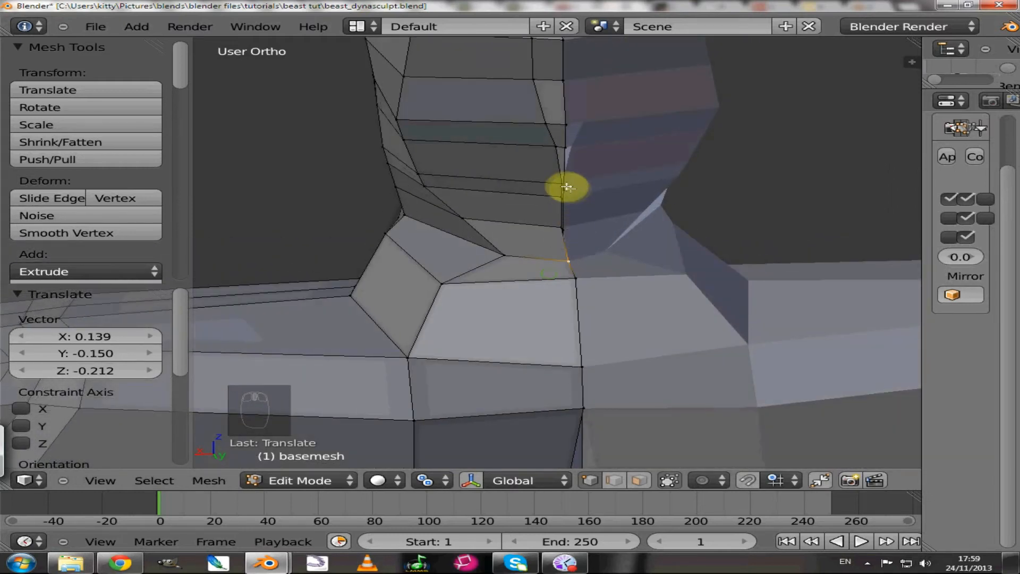
key("g")
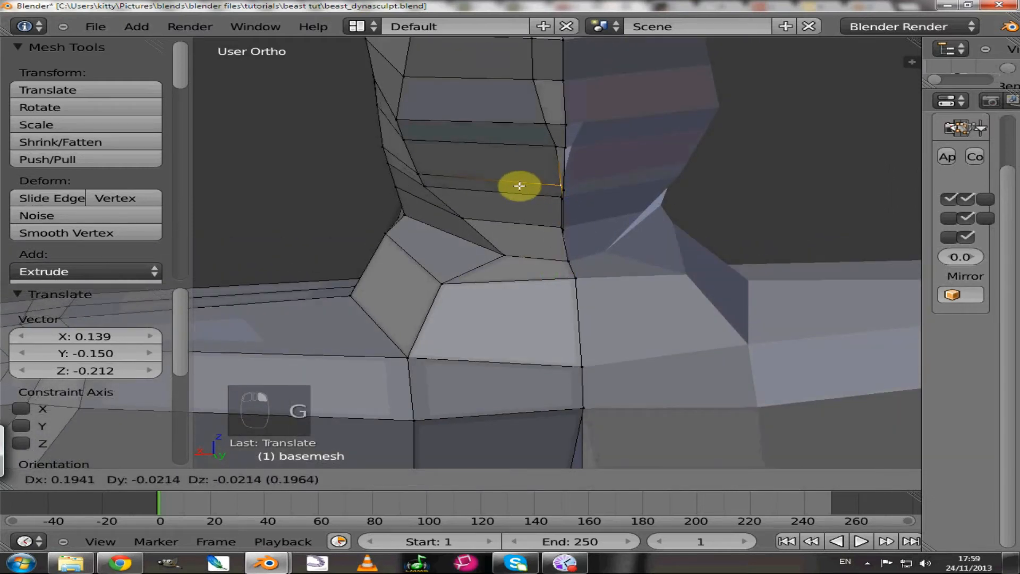
left_click(519, 185)
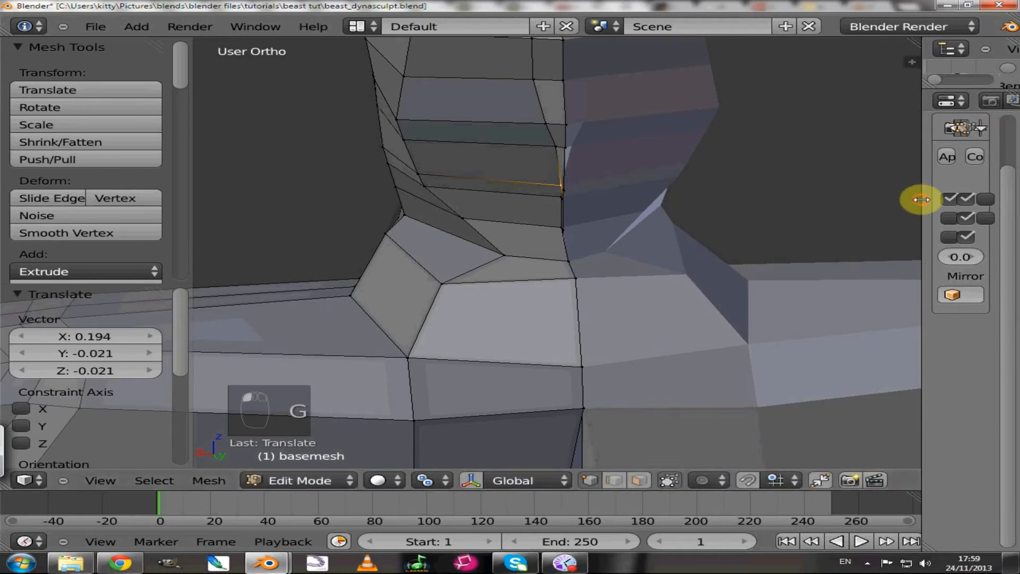
- Turn off Clipping in the Mirror modifier and slide two centre-line vertices at the skull base off the centre by factors 0.246 and 0.202
left_click_drag(923, 198, 794, 205)
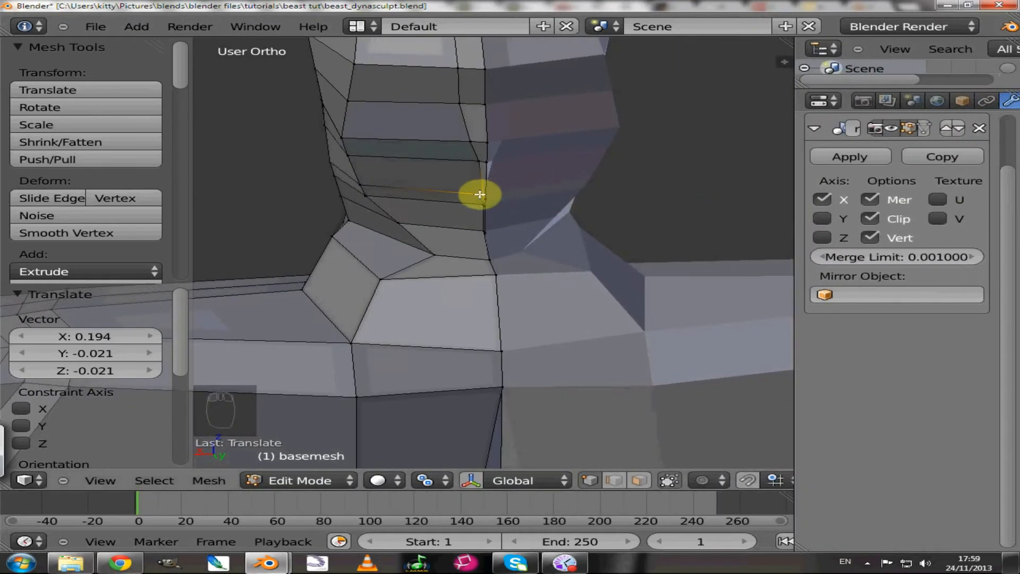
left_click(869, 219)
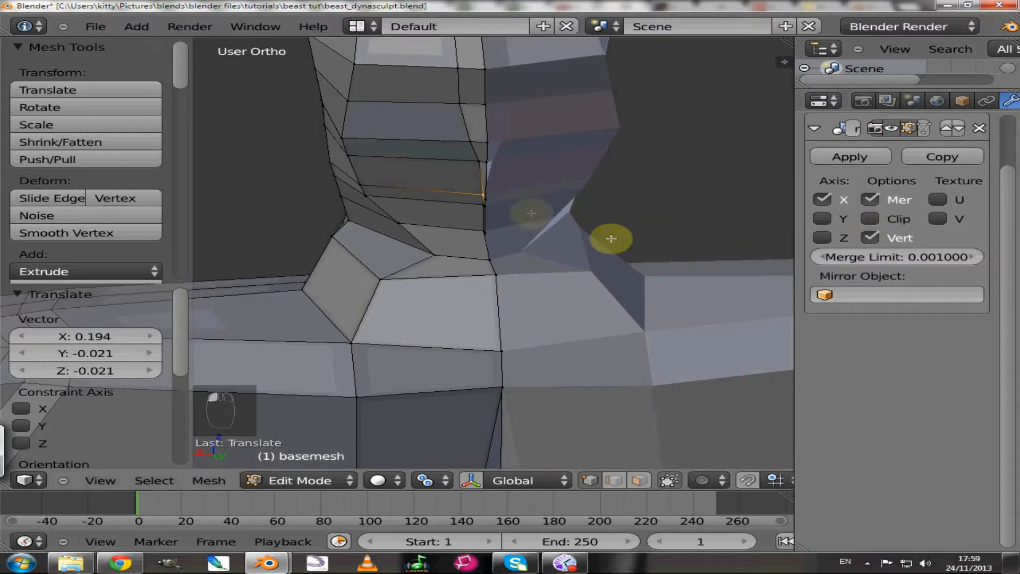
key("g")
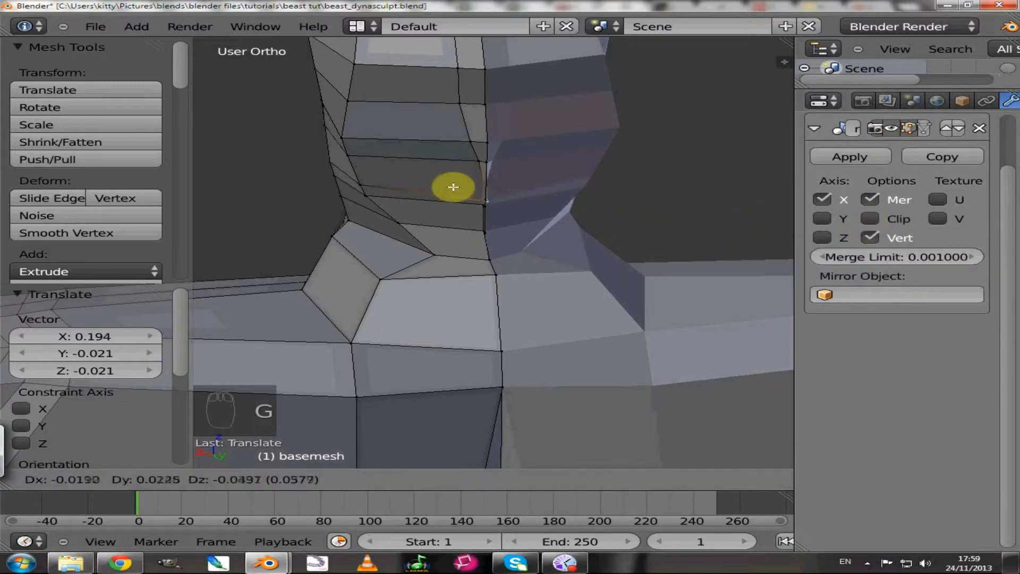
key("g")
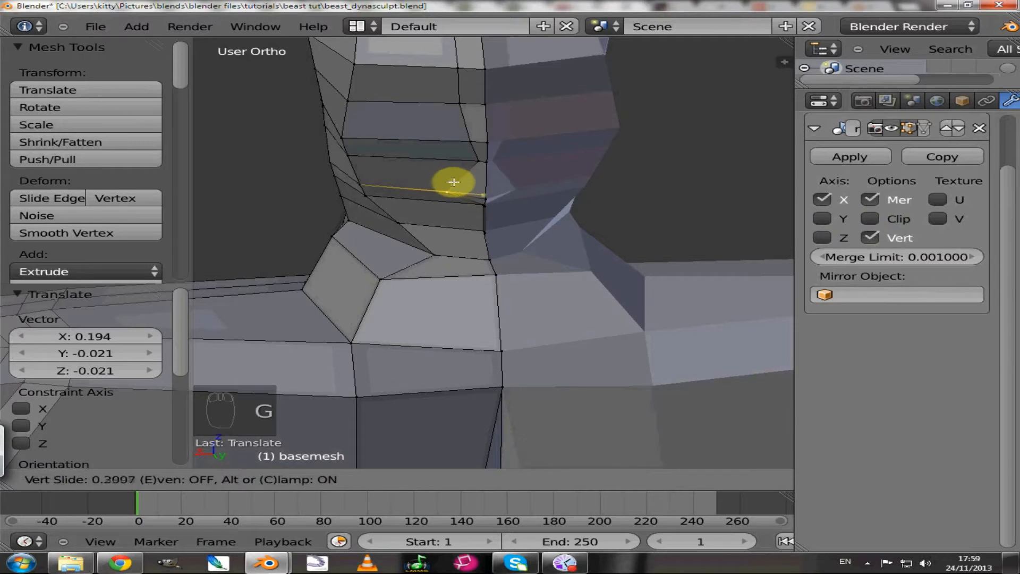
left_click(453, 182)
key("g")
key("g")
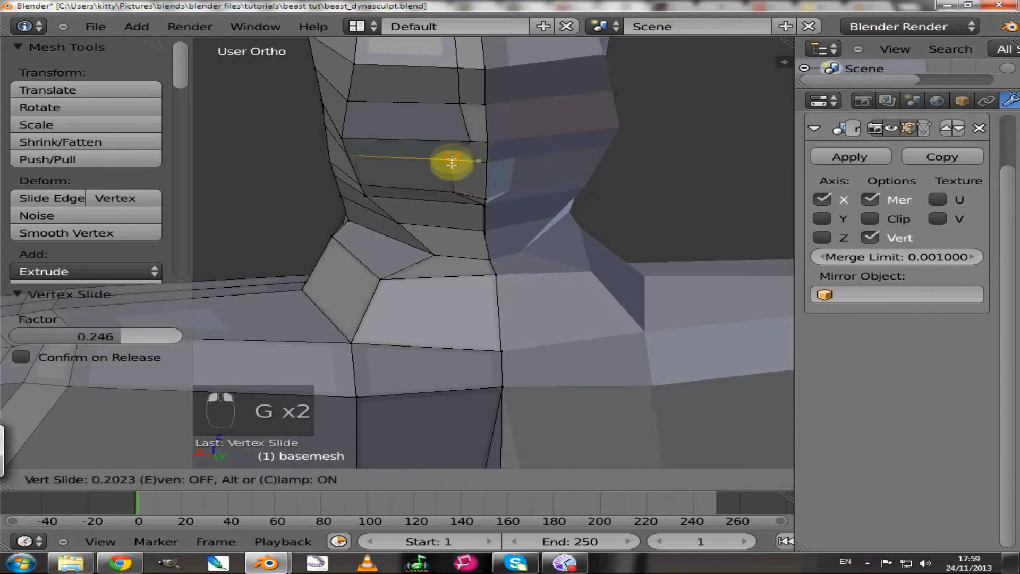
left_click(452, 162)
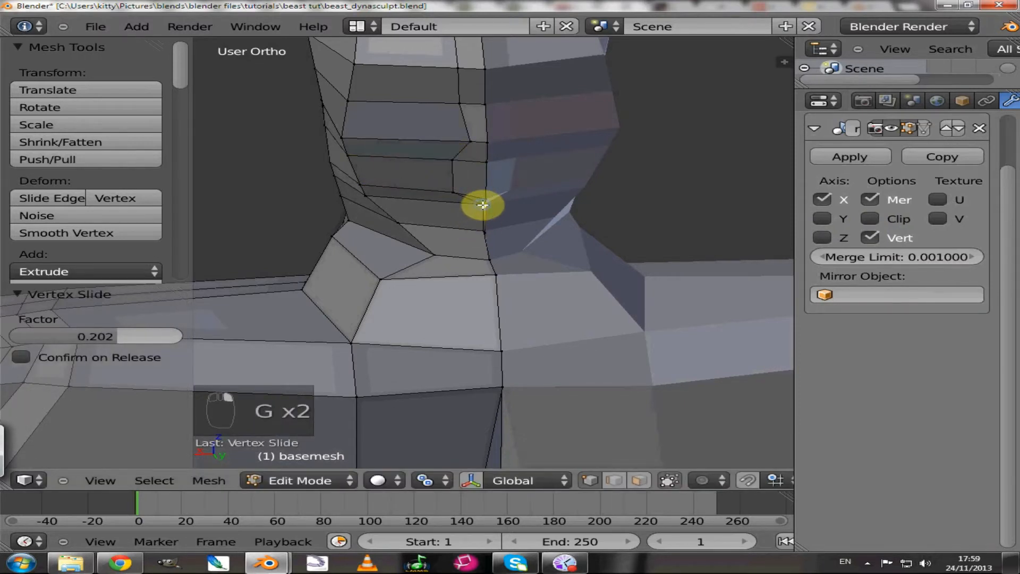
- Slide two centre-line vertices at the lower back of the neck off the centre by factors 0.383 and 0.450
scroll(499, 204, "up", 2)
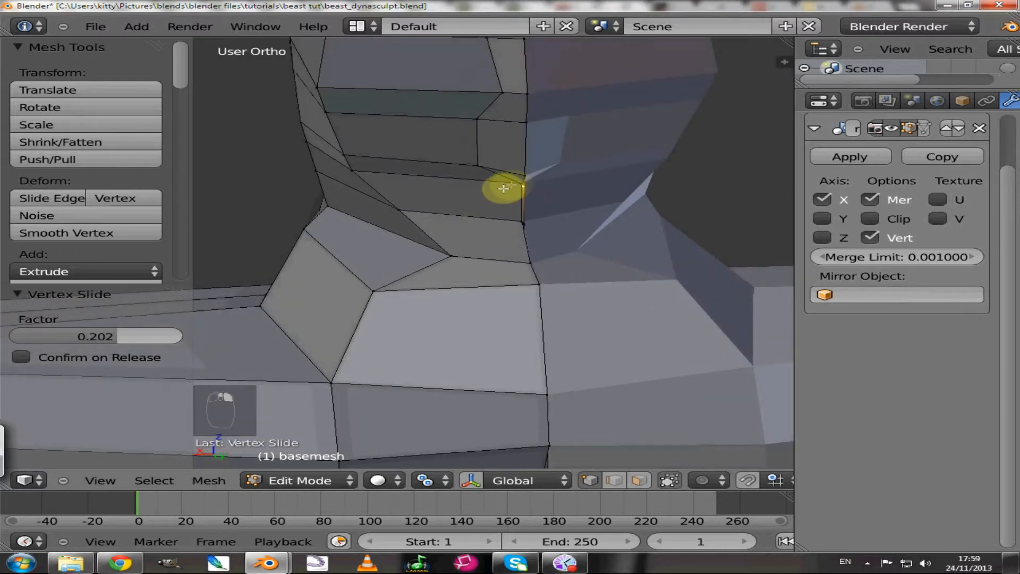
left_click(670, 480)
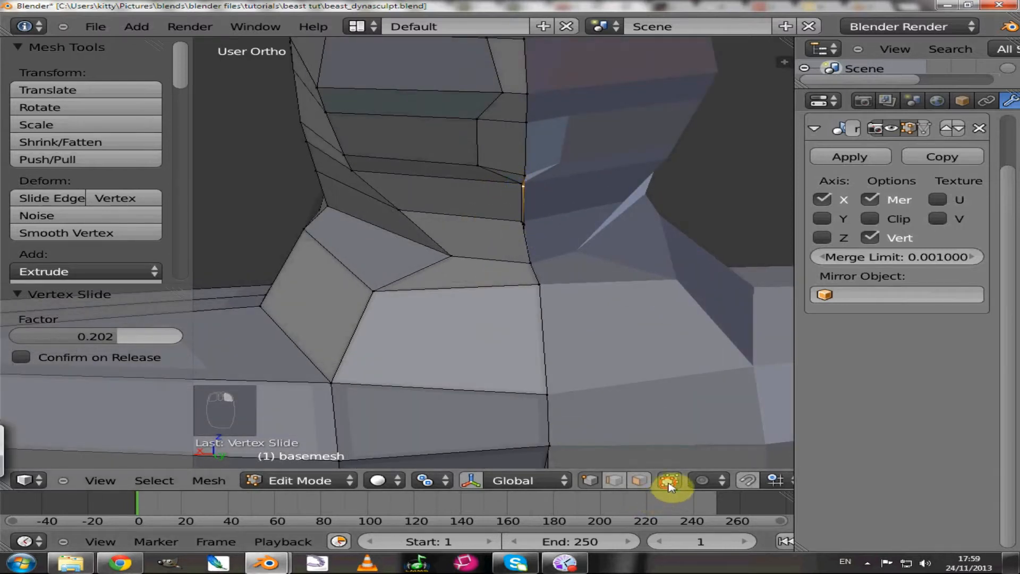
right_click(516, 184)
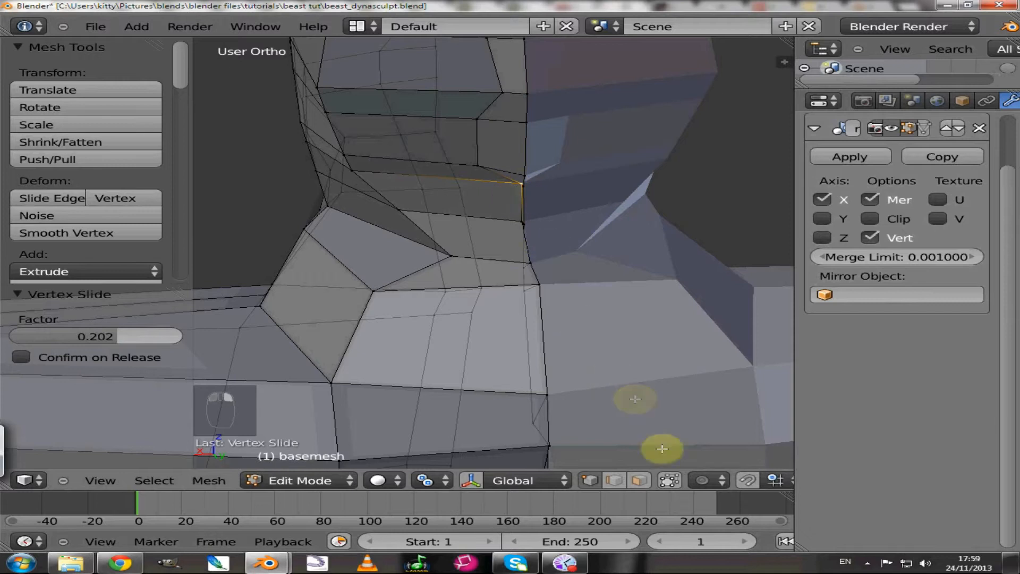
left_click(670, 480)
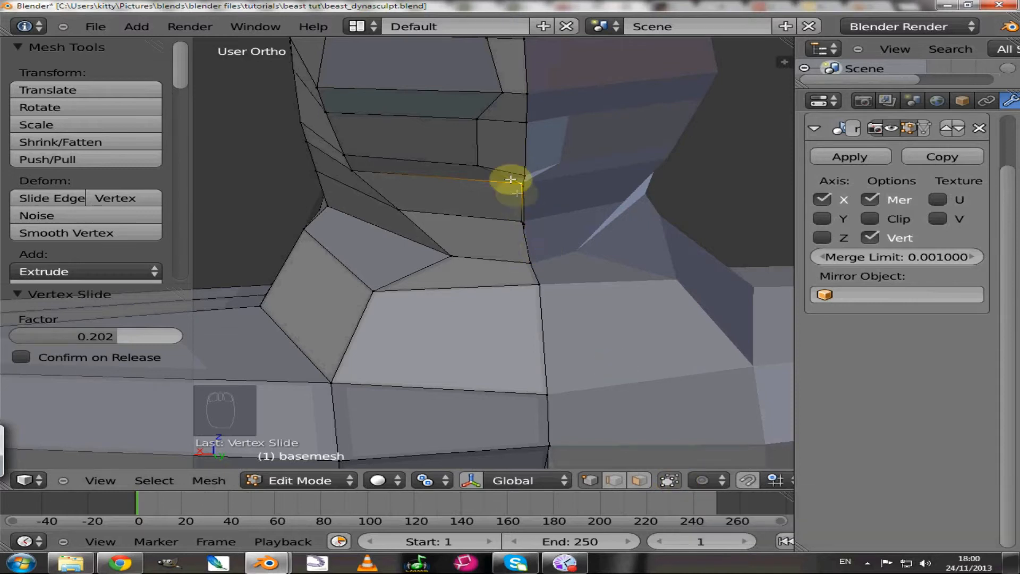
key("g")
key("g")
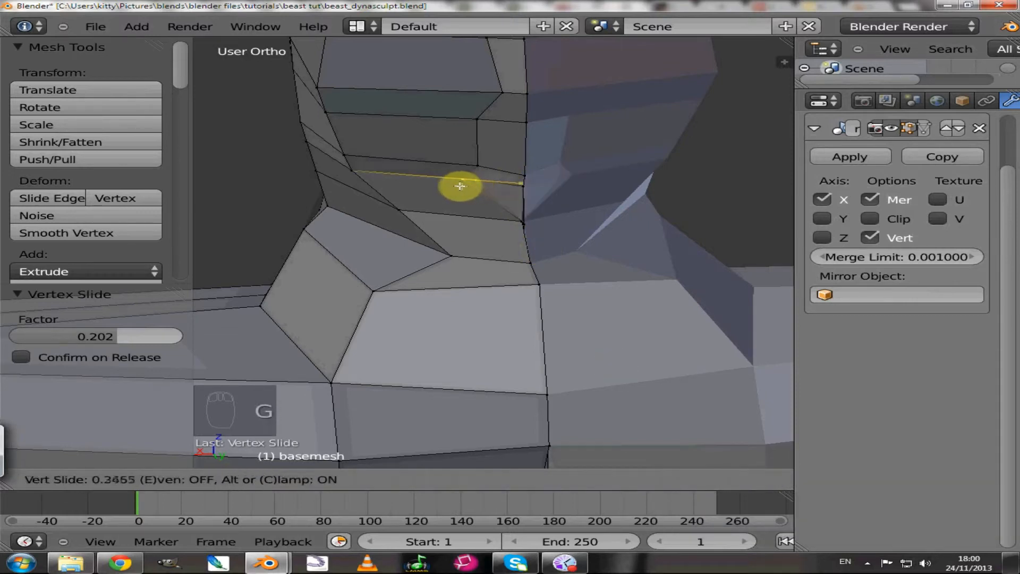
left_click(459, 186)
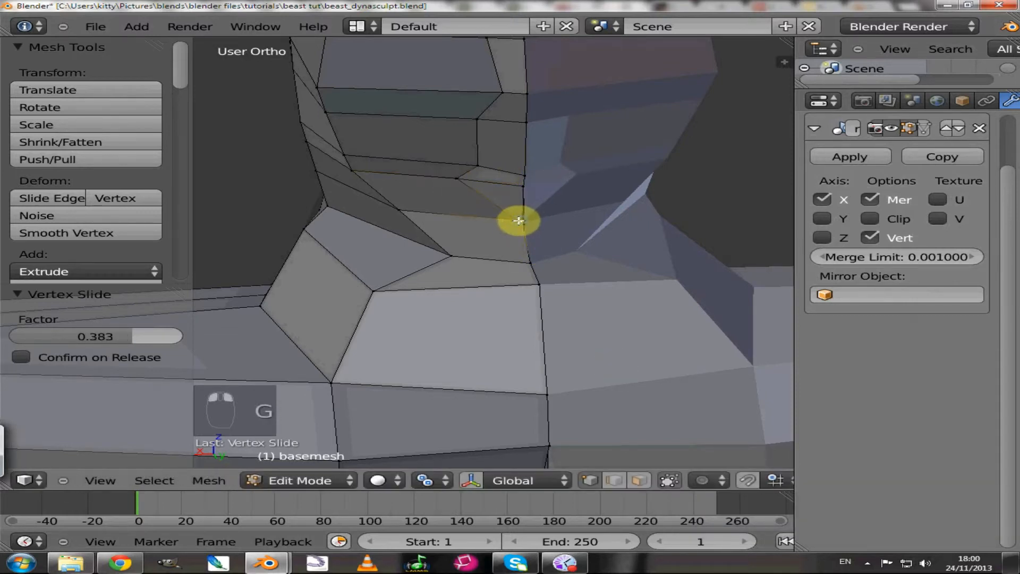
key("g")
key("g")
left_click(469, 222)
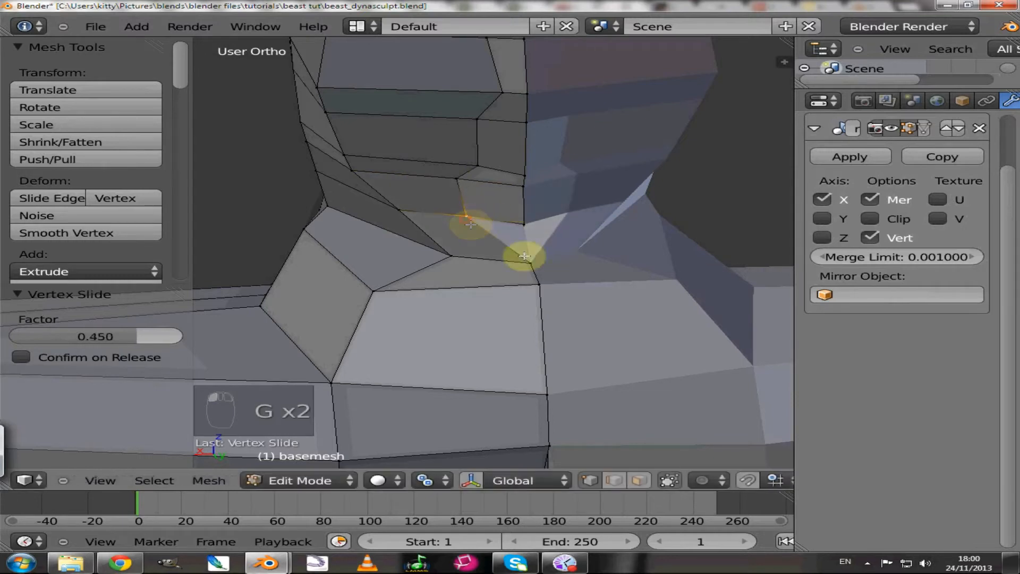
- Move the next two centre-line vertices at the base of the nape sideways by about 0.161 and 0.254 along X
right_click(516, 265)
key("g")
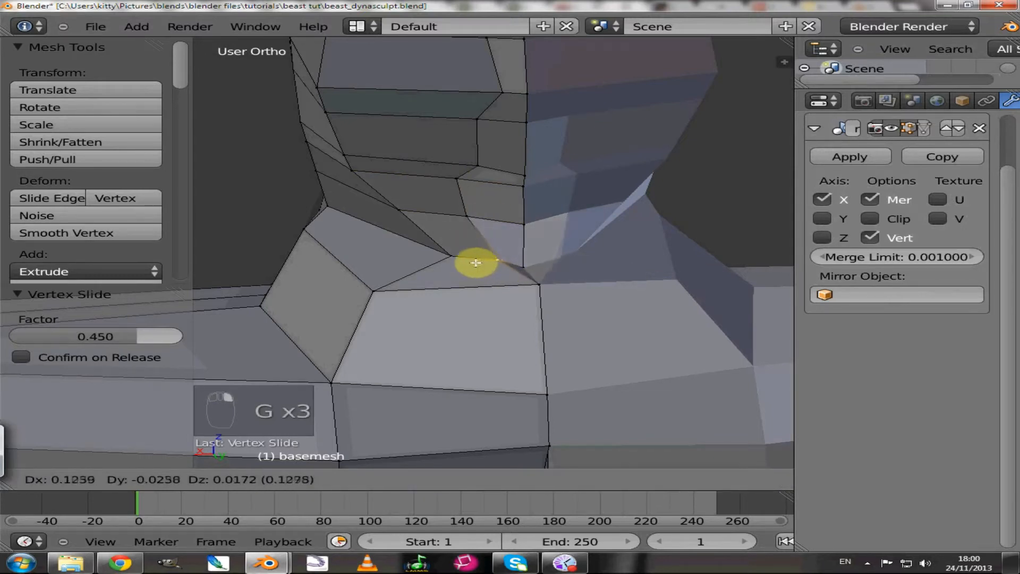
left_click(471, 265)
key("g")
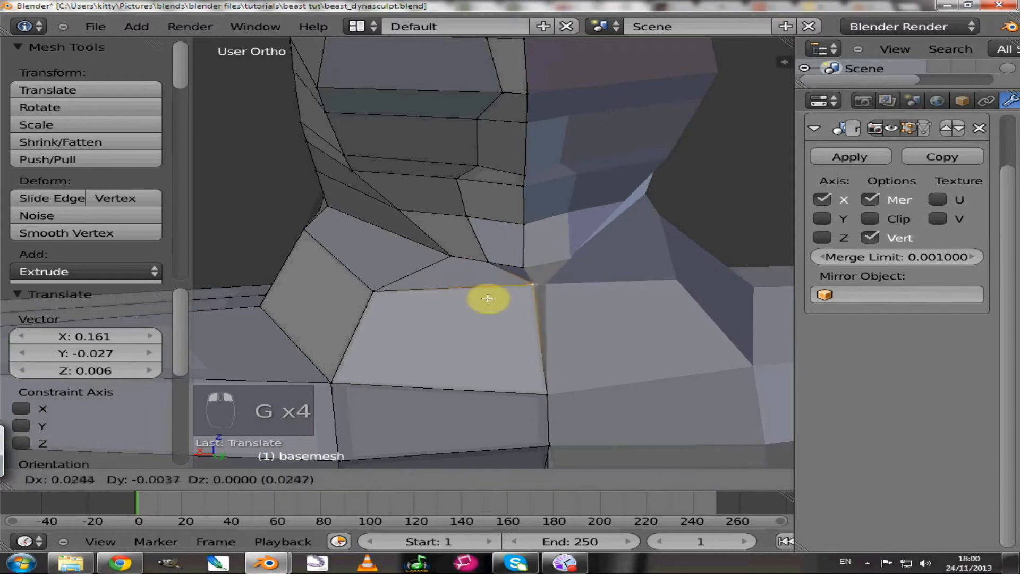
left_click(433, 301)
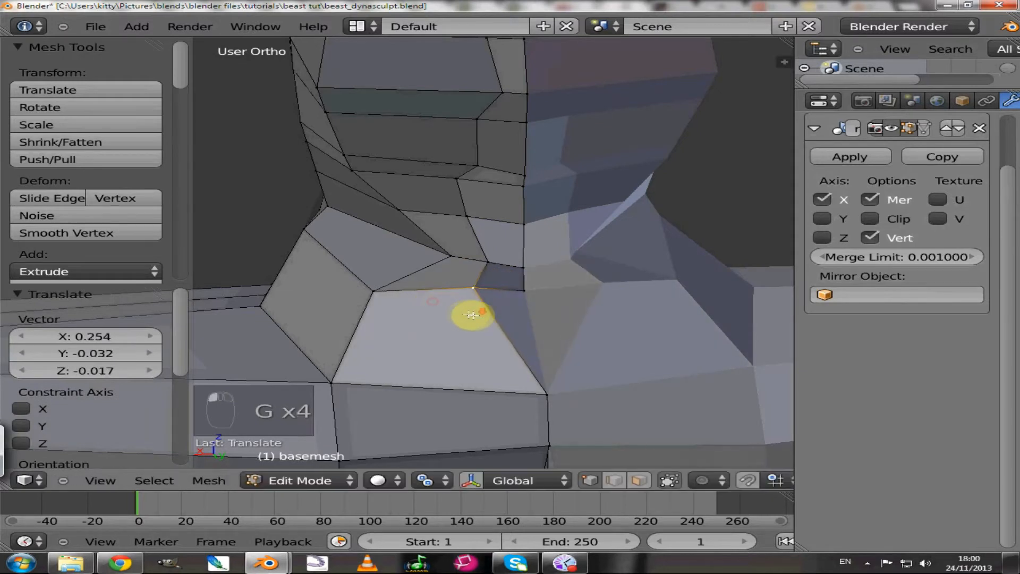
- Move the two upper-back vertices below them away from the centre line by about 0.231 and 0.305 along X
middle_click_drag(467, 314, 498, 333)
key("g")
left_click(433, 337)
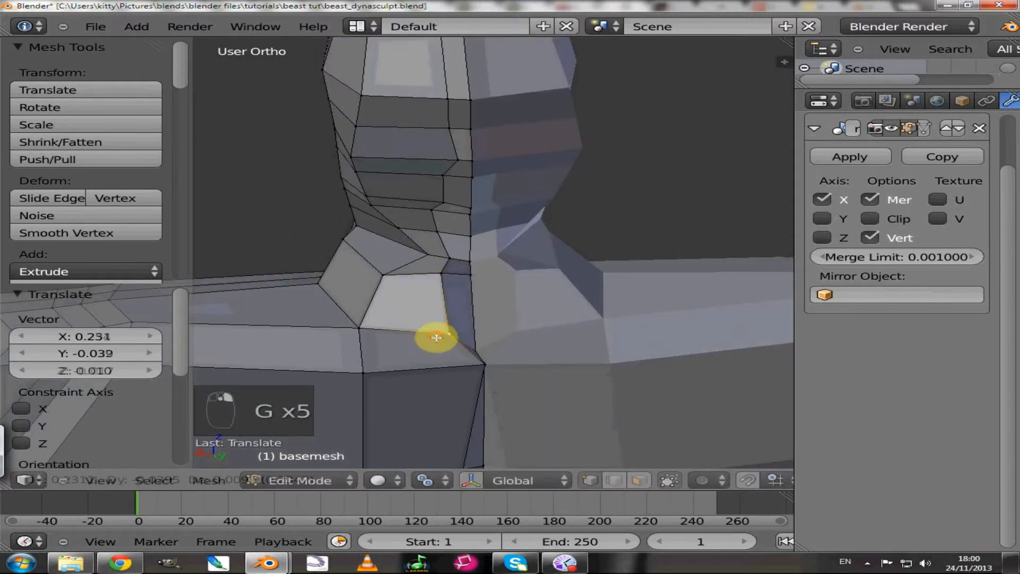
right_click(481, 365)
key("g")
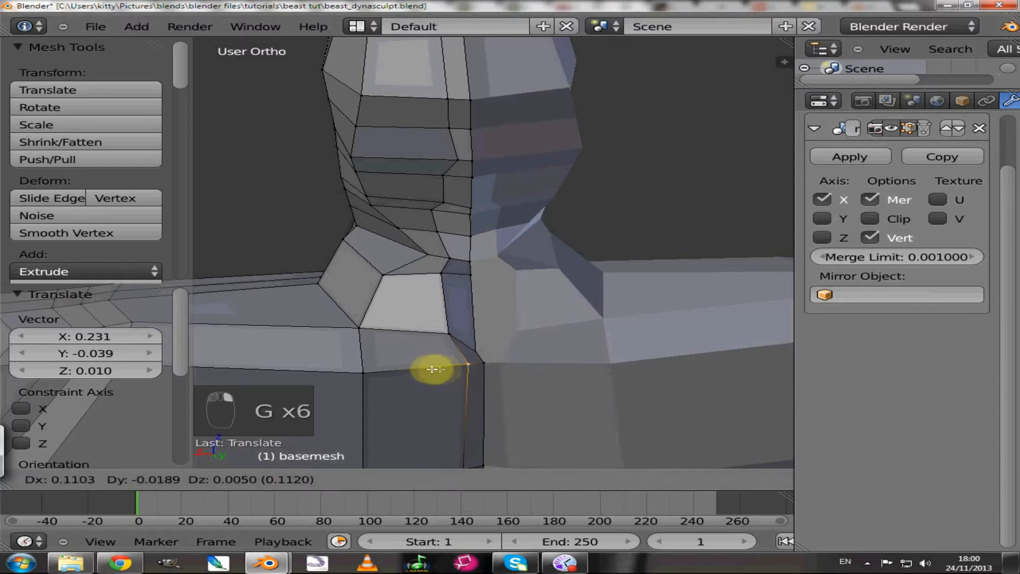
left_click(415, 368)
- Lower the vertex at the inner buttock beside the crotch by about 0.371 along Z
scroll(415, 367, "down", 6)
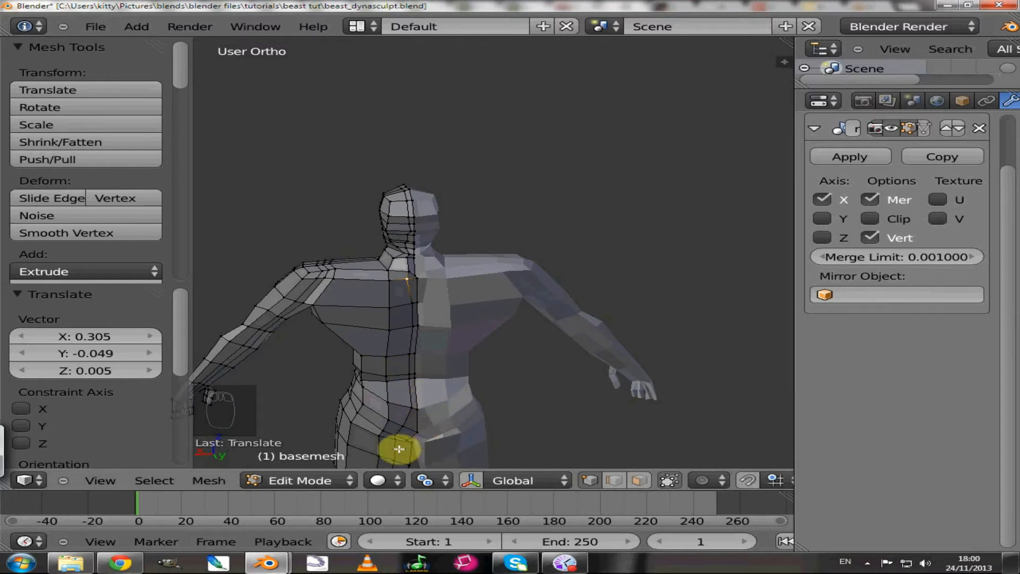
middle_click_drag(399, 447, 432, 241)
scroll(440, 334, "up", 3)
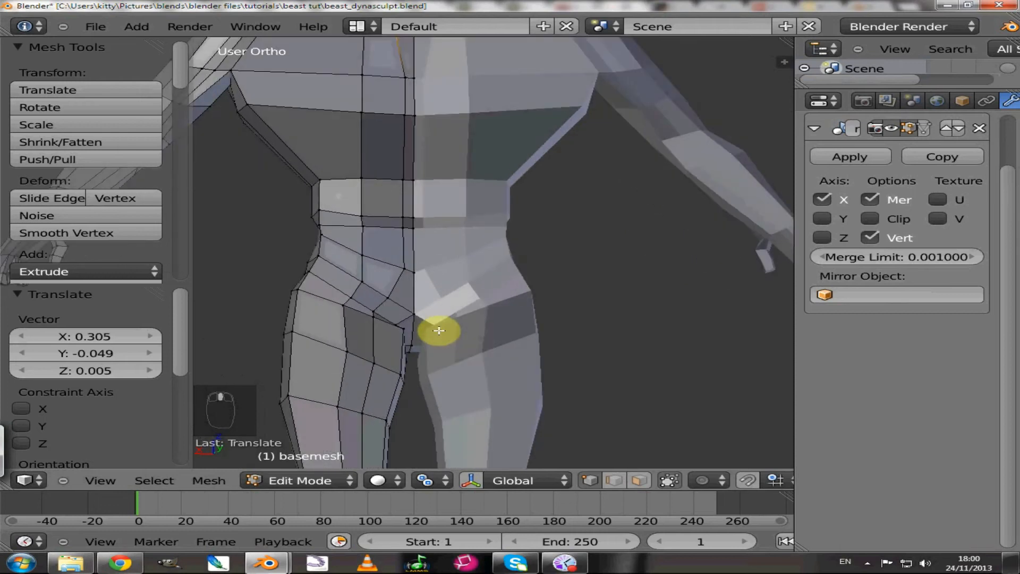
middle_click_drag(438, 331, 410, 335)
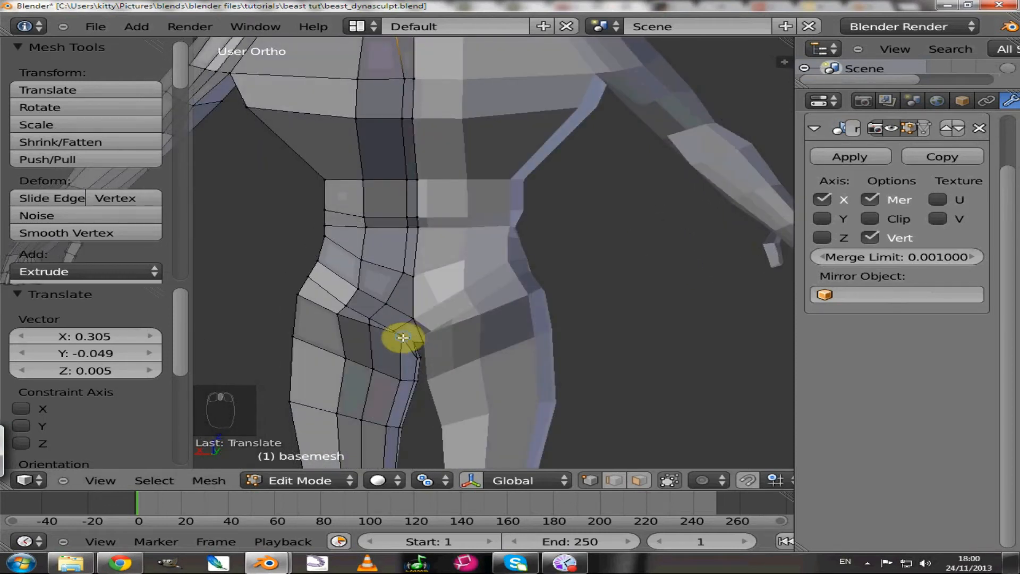
key("g")
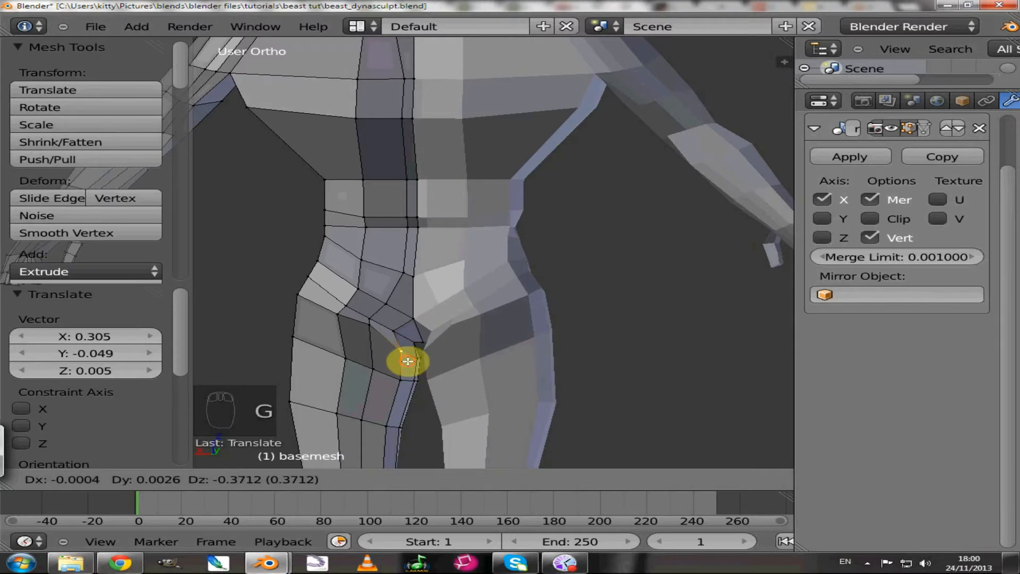
left_click(408, 362)
- Move two inner-thigh vertices inward by about -0.150 along X and 0.109 along Y, and -0.151 along X and 0.108 along Y
middle_click_drag(399, 344, 365, 369)
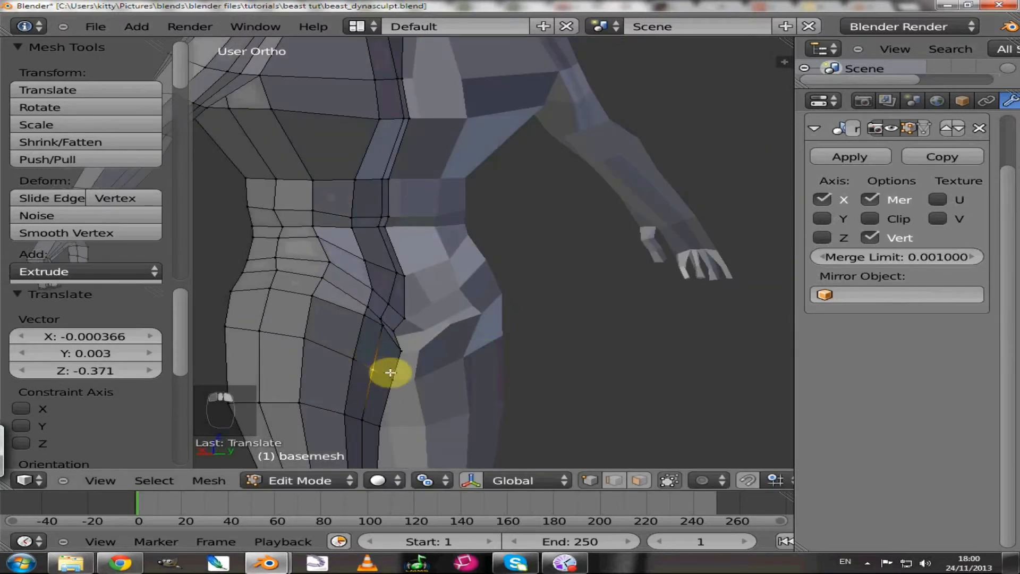
key("g")
left_click(390, 372)
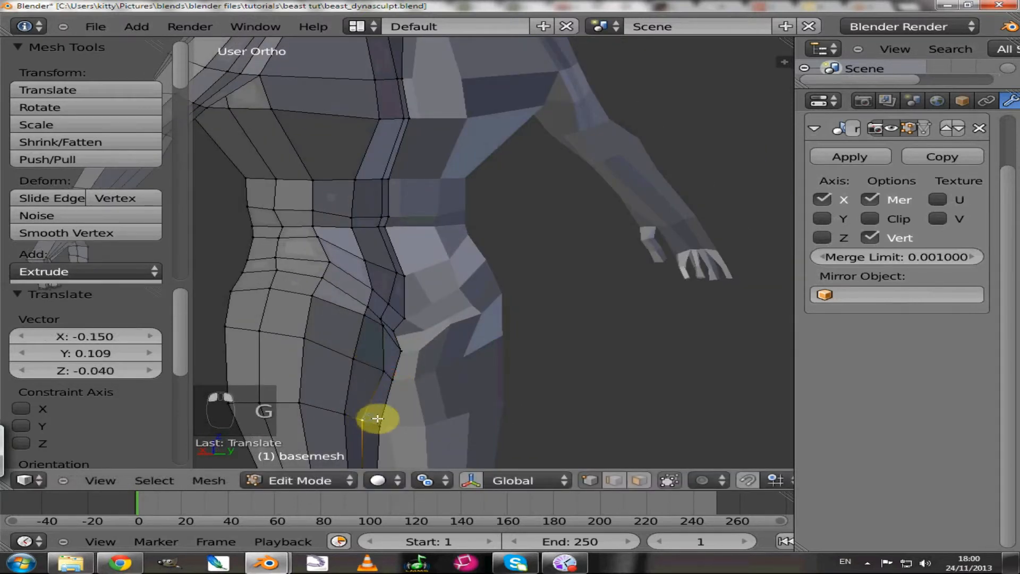
key("g")
left_click(353, 380)
- Shift the back-thigh vertex about 0.161 along X, lower the buttock-crease vertex about 0.225 along Z and nudge the vertex beside it
middle_click_drag(375, 358, 285, 358)
key("g")
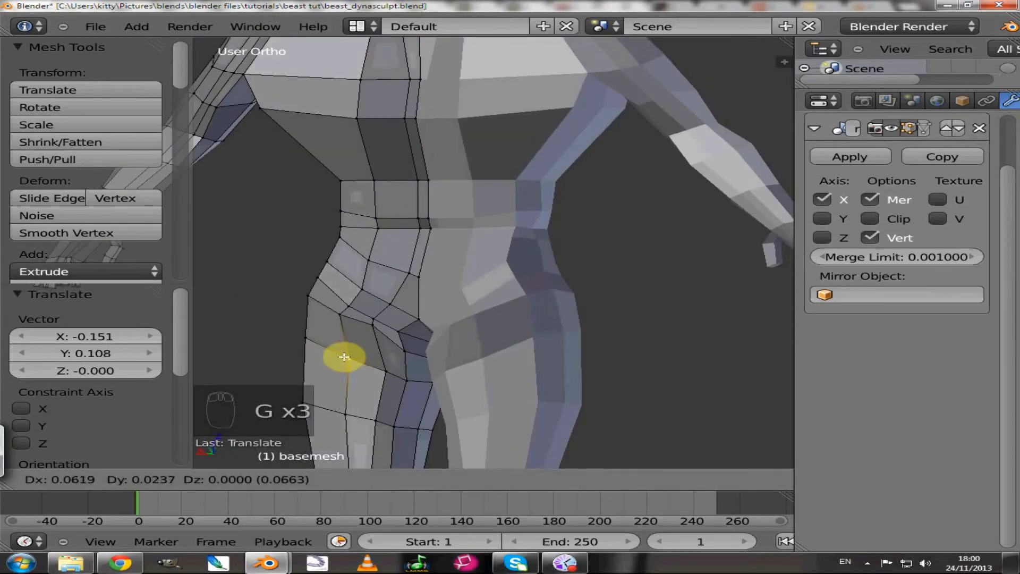
left_click(343, 355)
key("g")
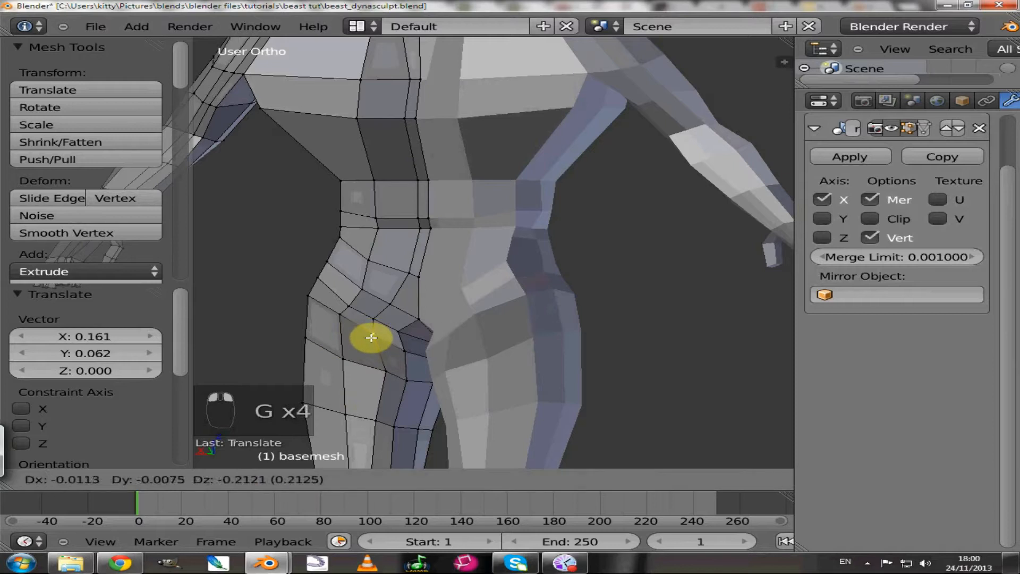
left_click(366, 336)
key("g")
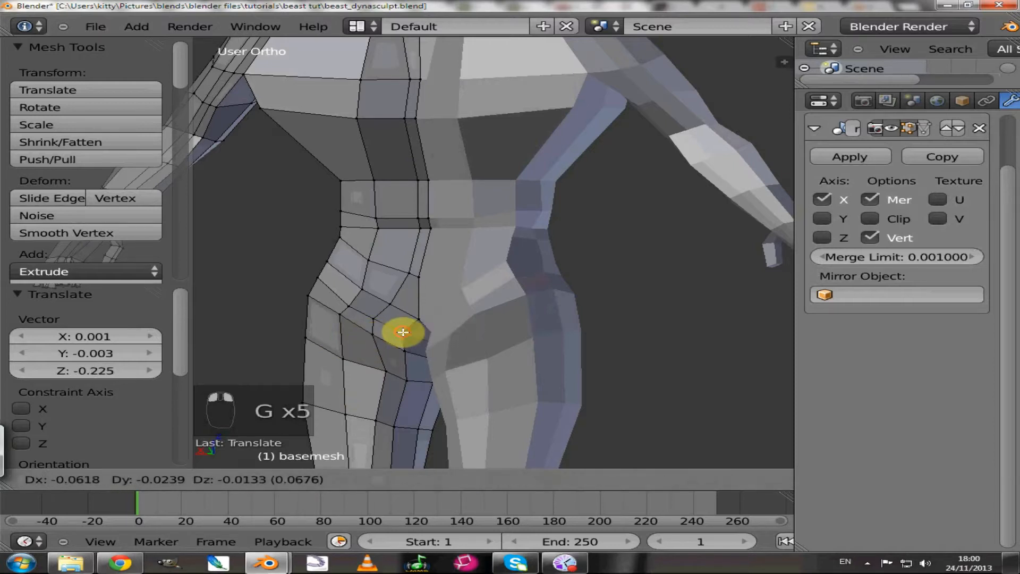
left_click(396, 327)
- Select two vertices at the side of the waist and move them outward about 0.145 along X and 0.066 along Z
middle_click_drag(381, 296, 410, 303)
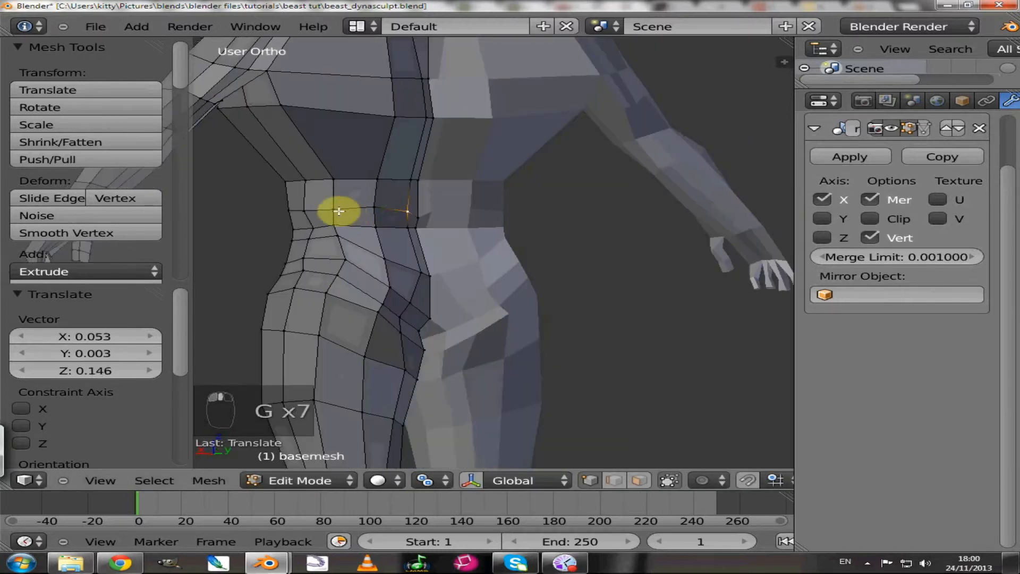
right_click(333, 209)
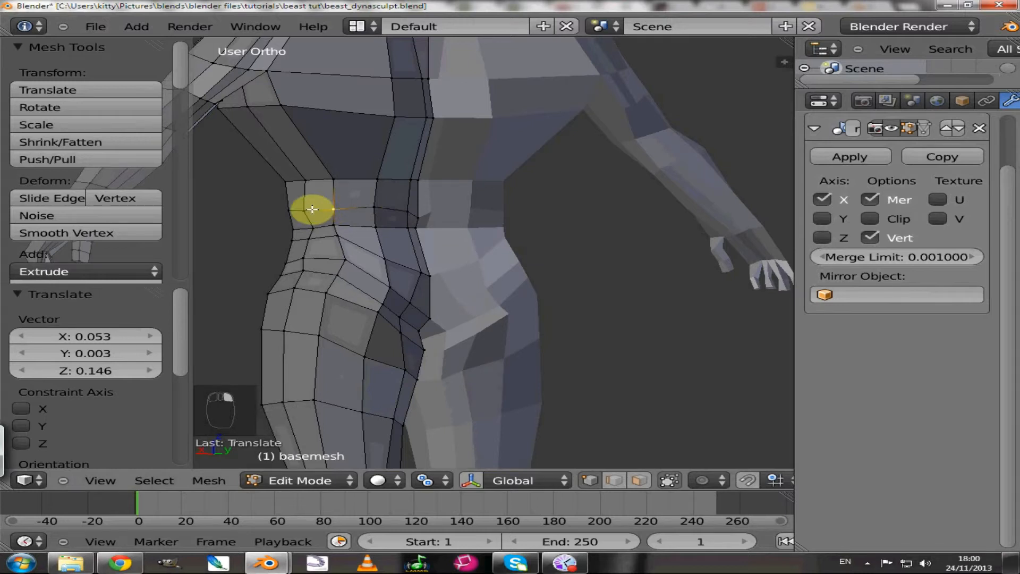
right_click(299, 209, "shift")
middle_click_drag(421, 227, 366, 219)
key("g")
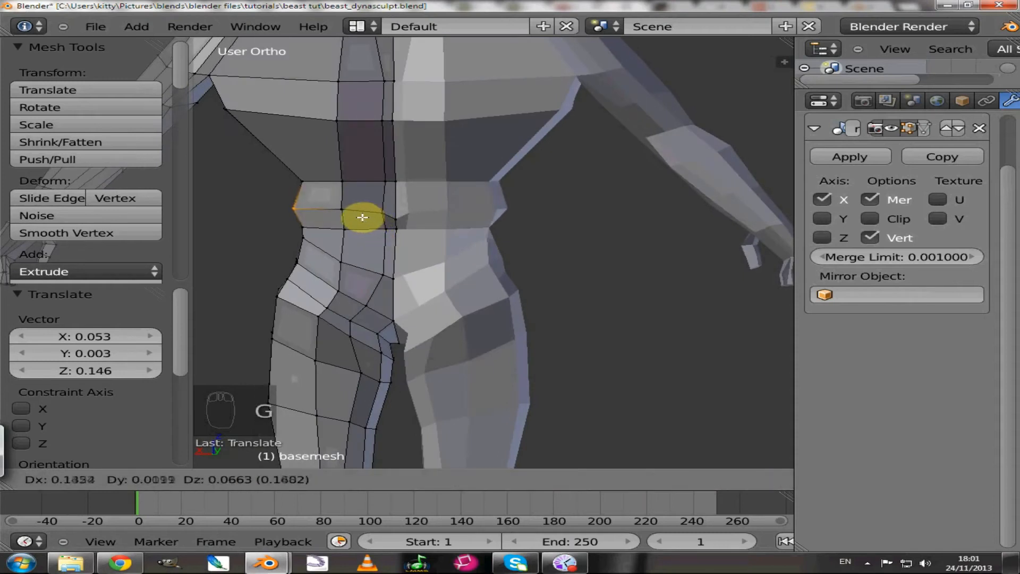
left_click(363, 218)
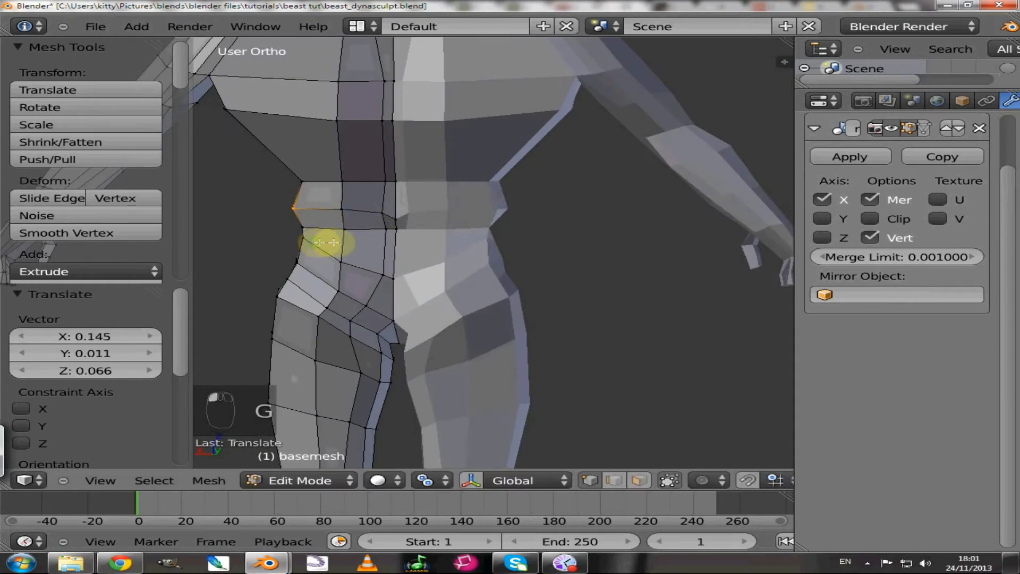
middle_click_drag(326, 243, 361, 239)
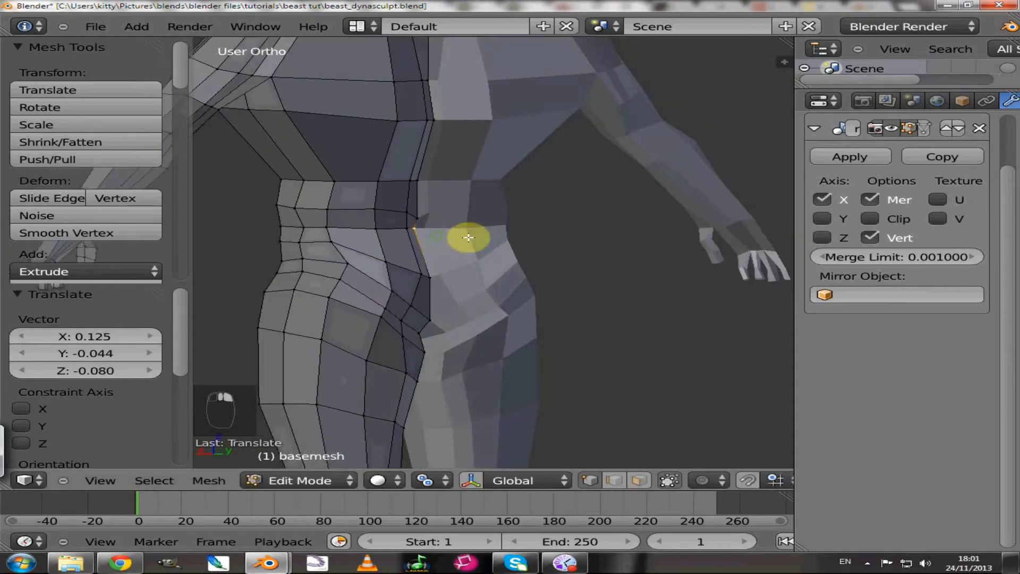
middle_click_drag(467, 237, 480, 233)
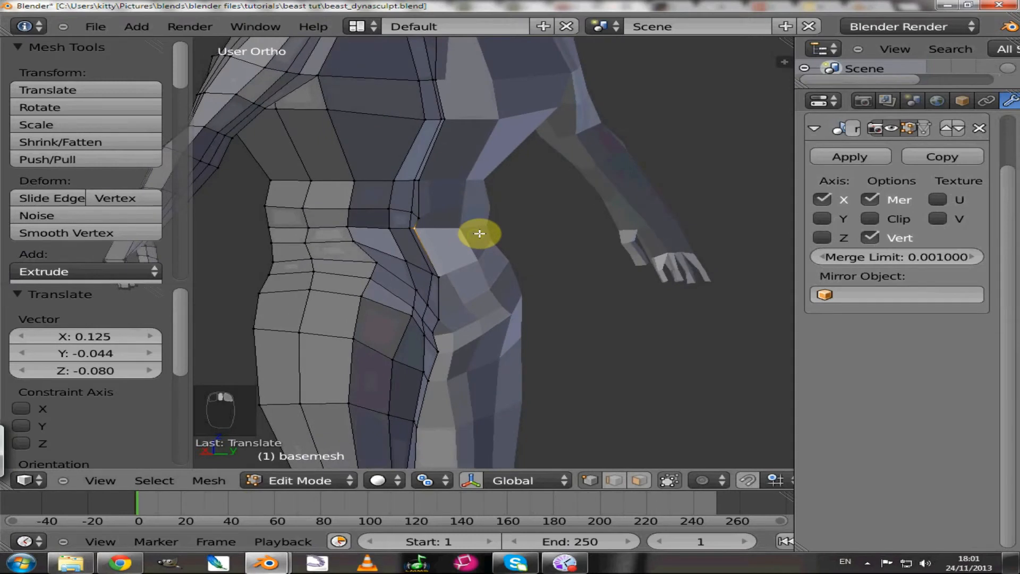
key("g")
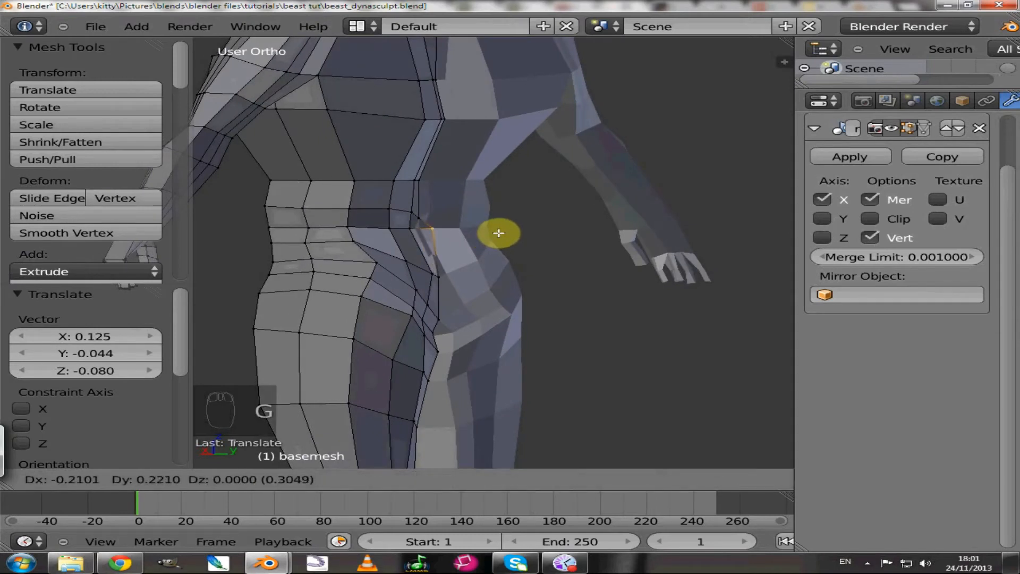
right_click(496, 233)
- Turn on Clipping in the Mirror modifier and move the lower-back vertex about 0.250 along X and 0.217 along Y
middle_click_drag(467, 239, 228, 251)
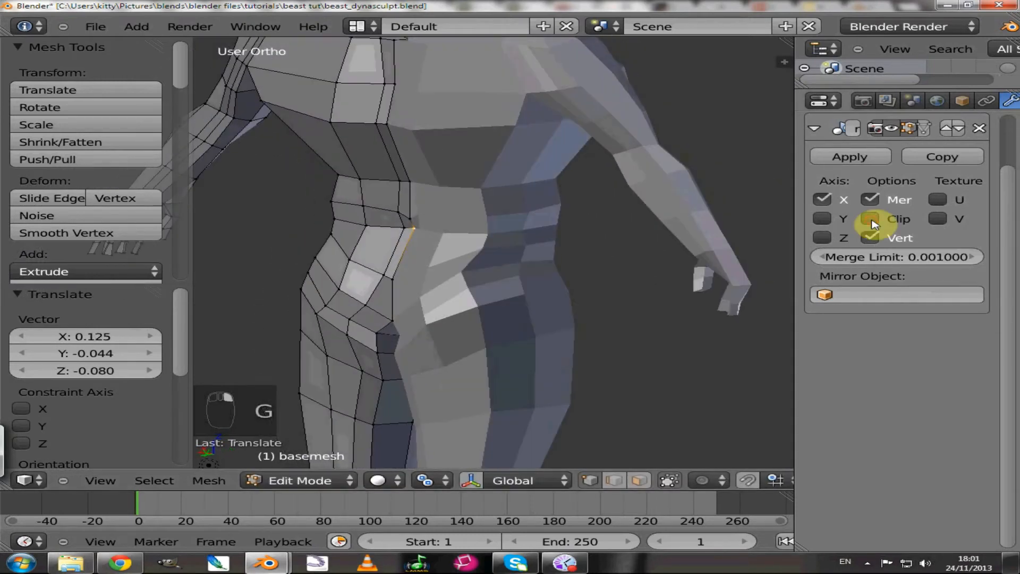
left_click(873, 222)
key("g")
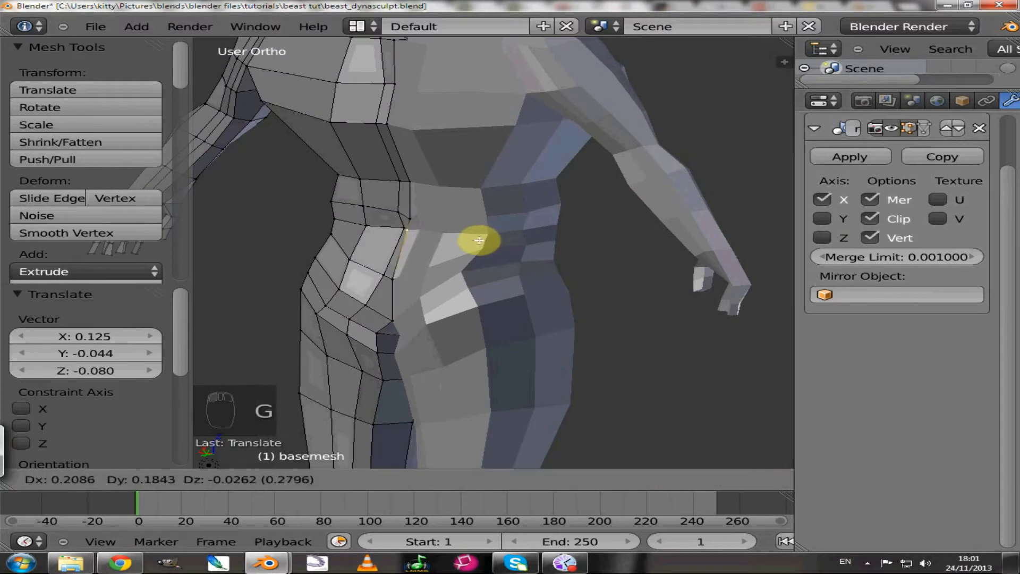
left_click(478, 240)
- Move the two waist vertices above it by about 0.145 and 0.017 along X and 0.116 and 0.020 along Y
key("g")
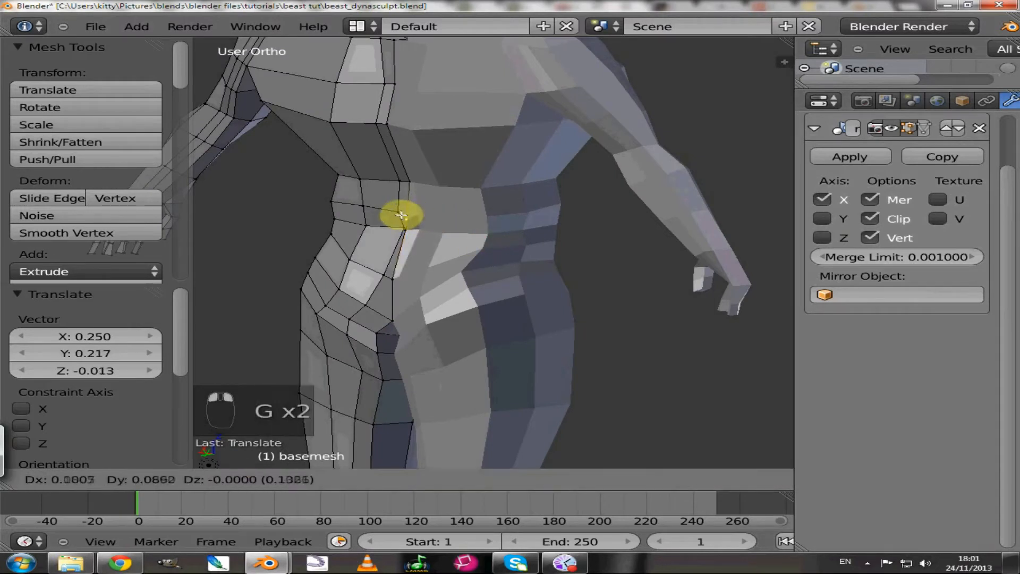
left_click(407, 184)
key("g")
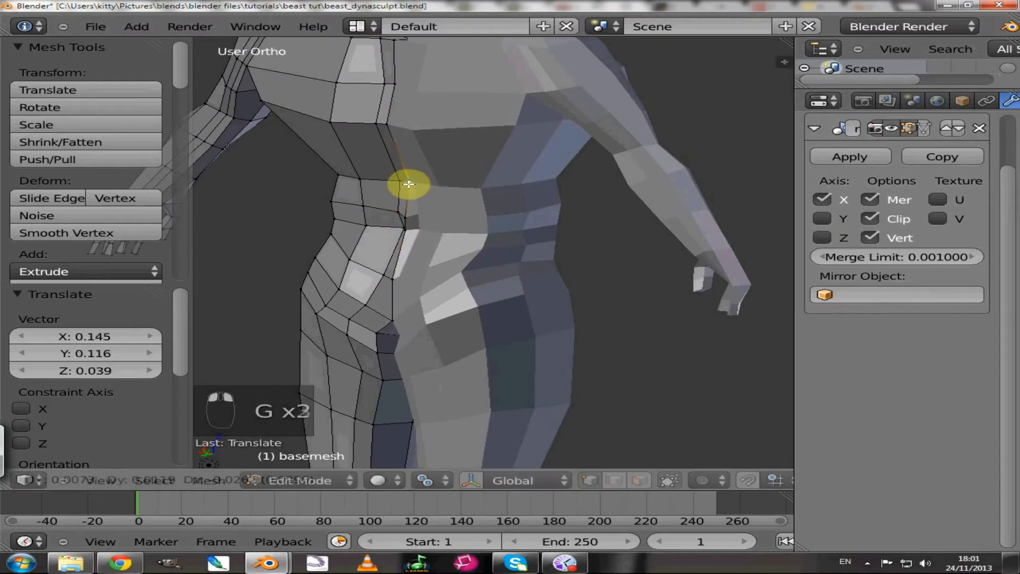
left_click(407, 186)
- From below, move two upper-back vertices near the centre line by about 0.326 and 0.395 along Y and 0.180 and 0.219 along Z
middle_click_drag(406, 217, 398, 112)
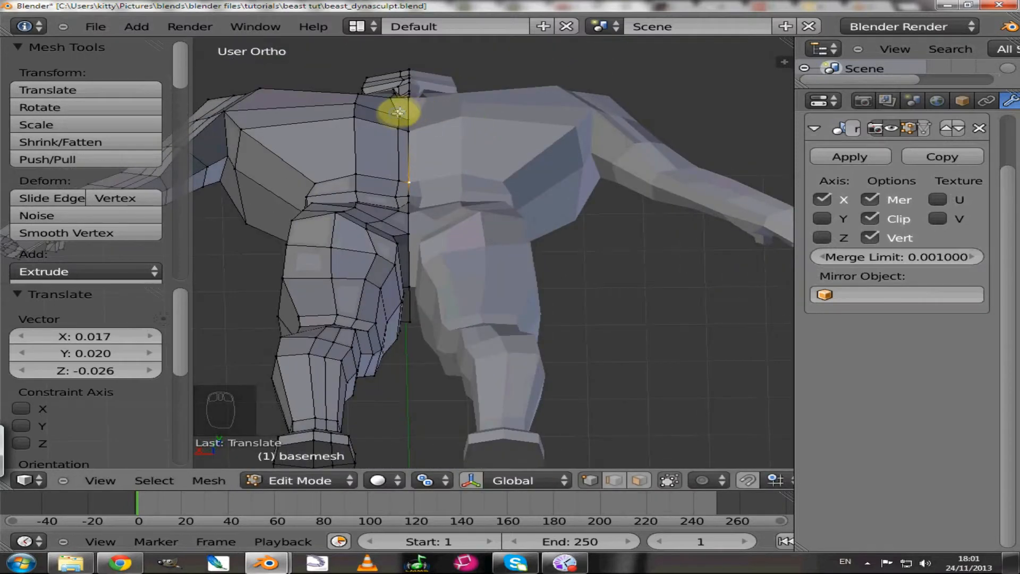
key("g")
left_click(389, 99)
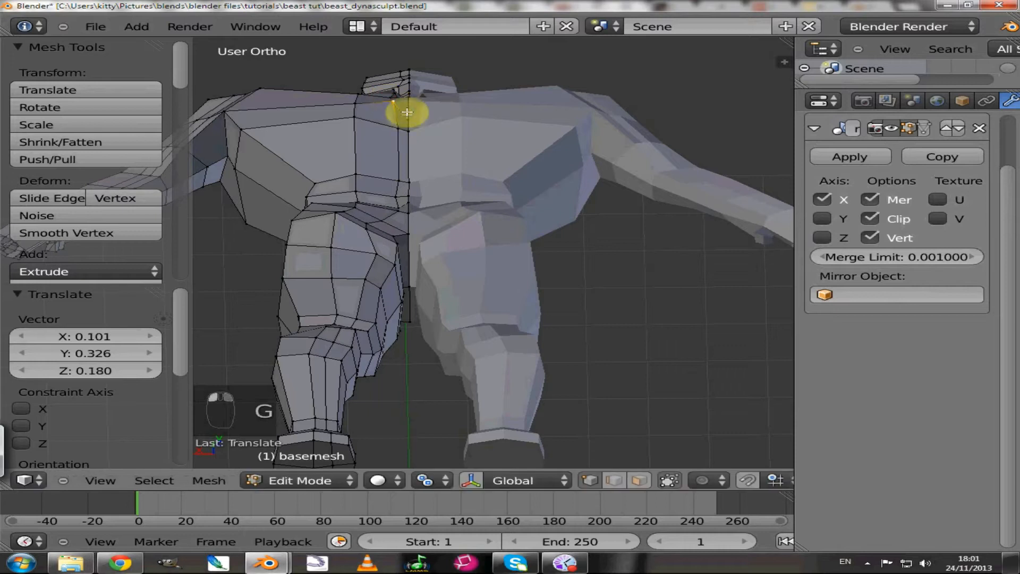
key("g")
left_click(402, 93)
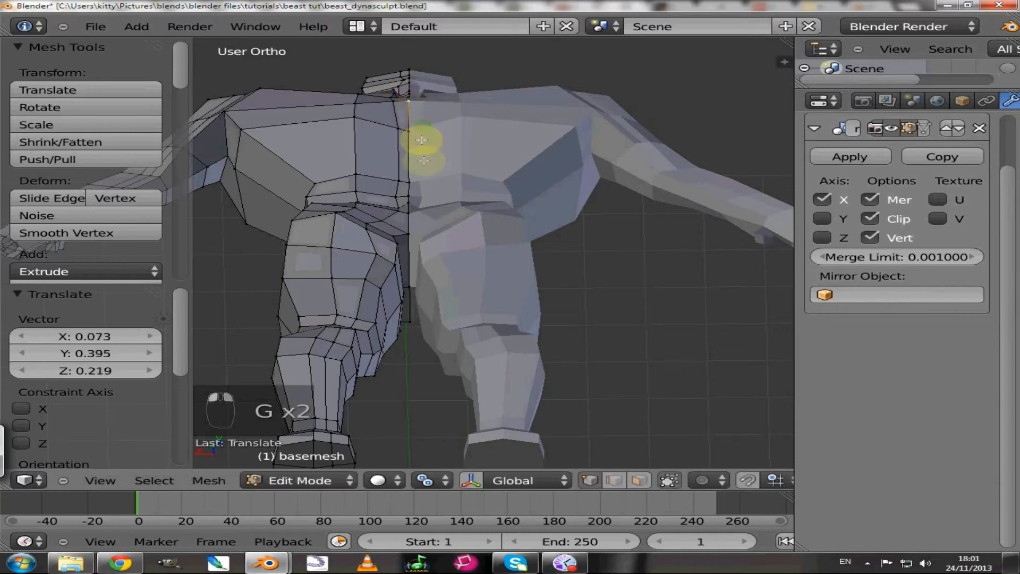
- Move the back's centre-line vertex just below the neck by about 0.365 along X, 0.281 along Y and 0.306 along Z
scroll(421, 182, "up", 3)
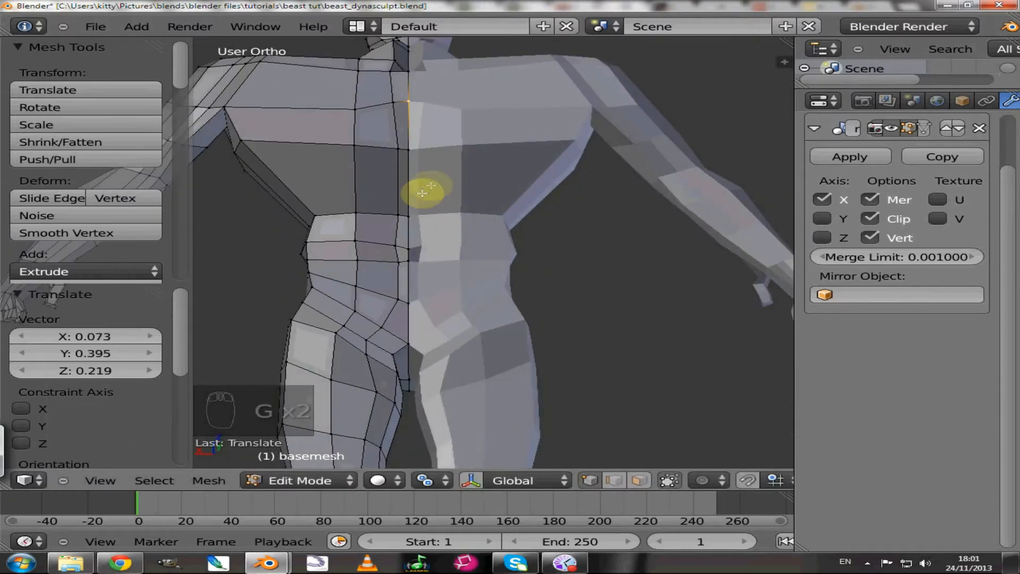
middle_click_drag(433, 137, 473, 293, "shift")
scroll(473, 293, "up", 5)
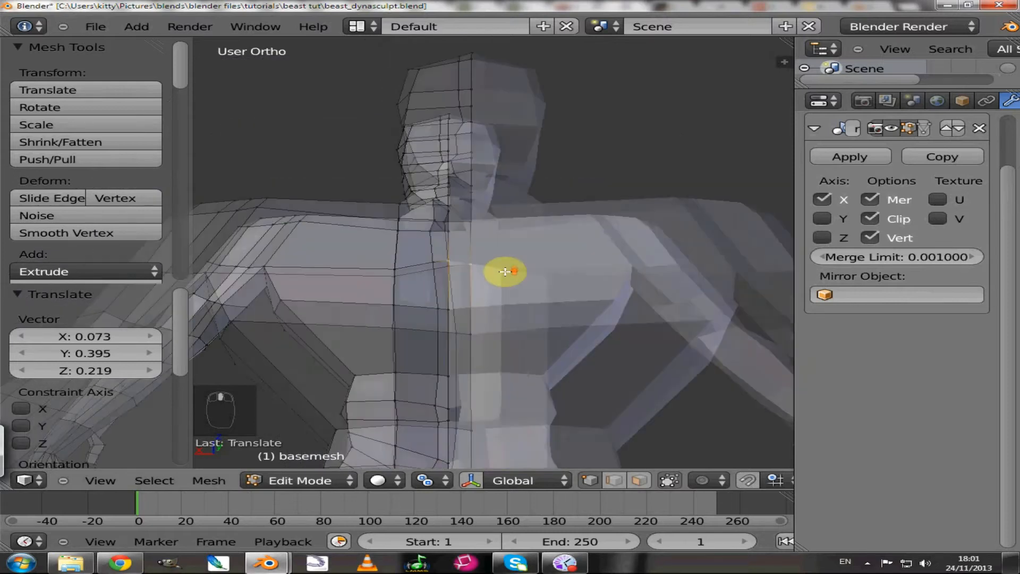
mouse_move(504, 224)
middle_mouse_down()
mouse_move(513, 193)
mouse_move(525, 219)
mouse_move(547, 201)
mouse_move(554, 211)
middle_mouse_up()
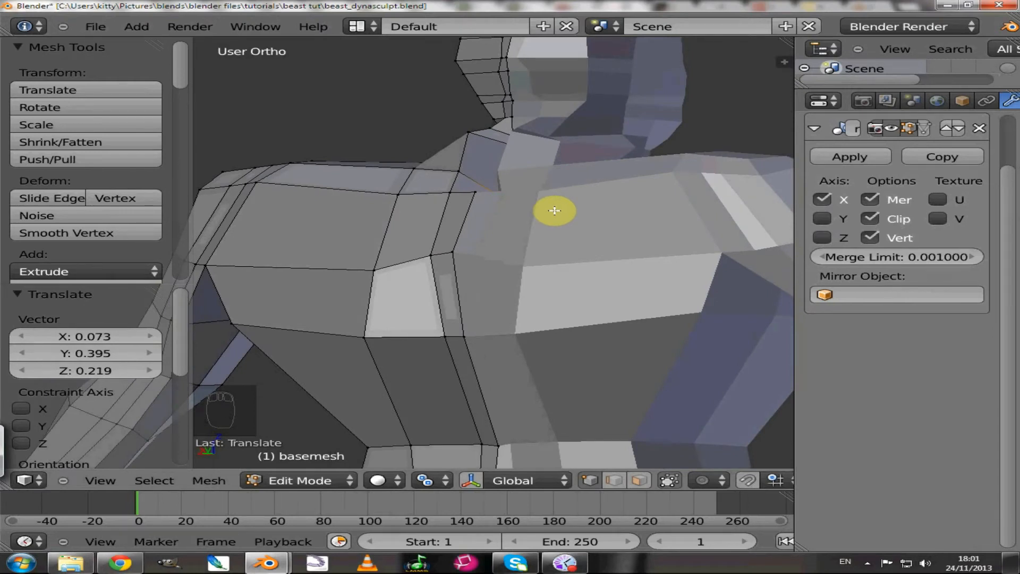
key("g")
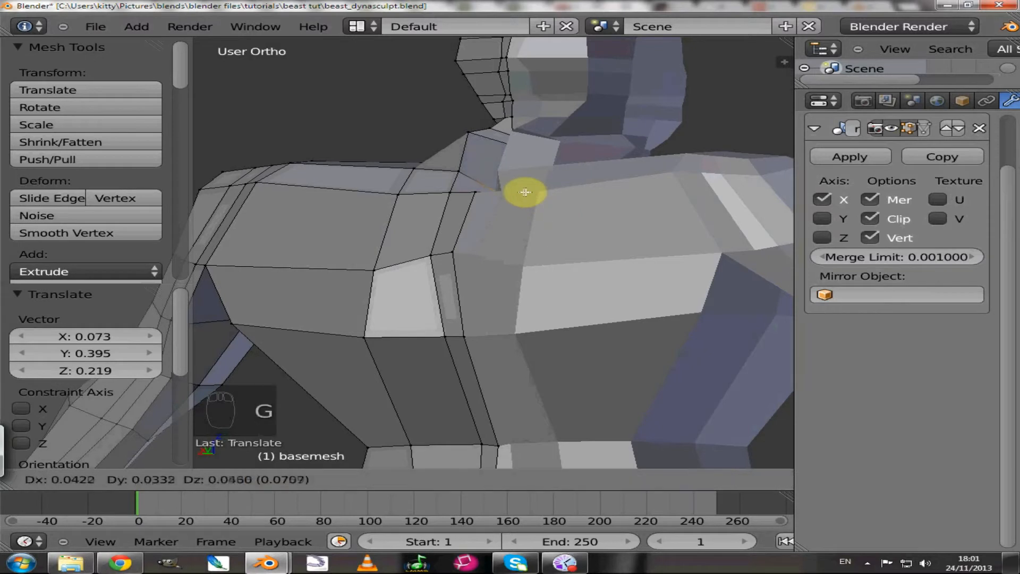
left_click(494, 177)
- Raise the nape vertices near the centre line by about 0.137 along Z, shifting them about 0.073 and 0.058 along X
middle_click_drag(495, 176, 478, 130)
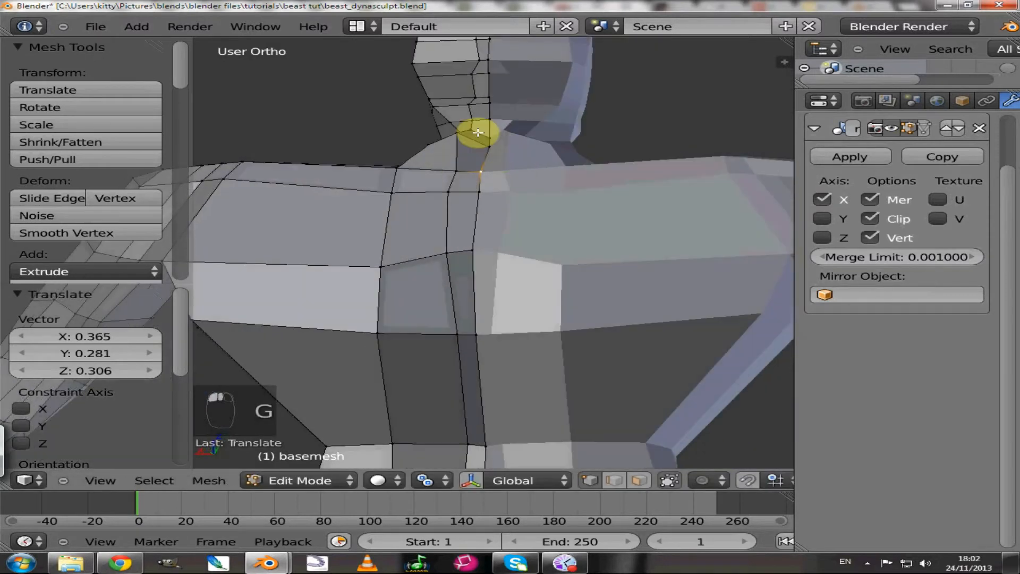
key("g")
left_click(480, 133)
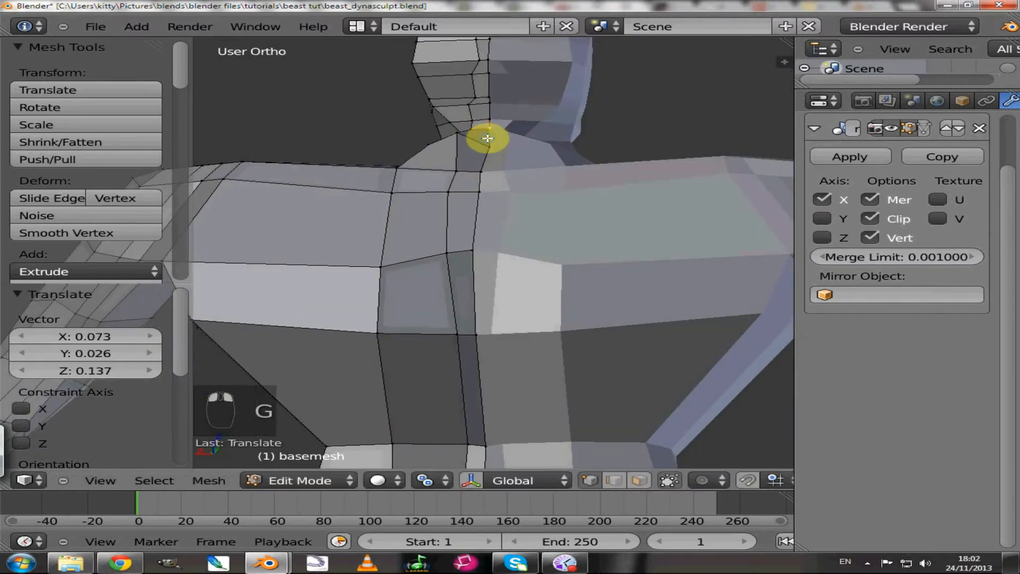
key("g")
left_click(481, 134)
- Raise two vertices where the neck meets the shoulder, the second by about 0.039 along X, 0.037 along Y and 0.123 along Z
middle_click_drag(526, 201, 455, 198)
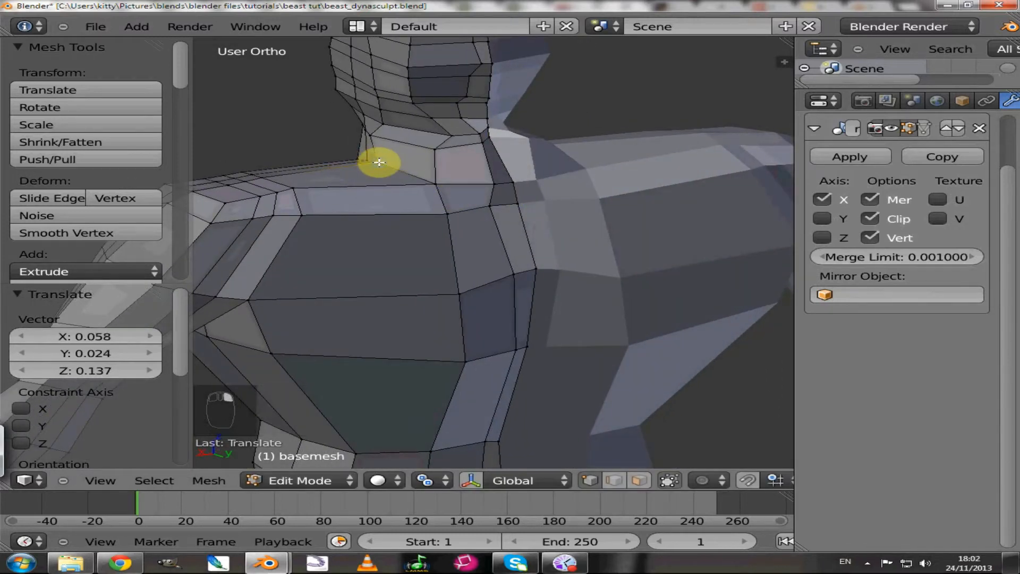
key("g")
left_click(351, 154)
middle_click_drag(352, 154, 354, 184)
key("g")
left_click(359, 177)
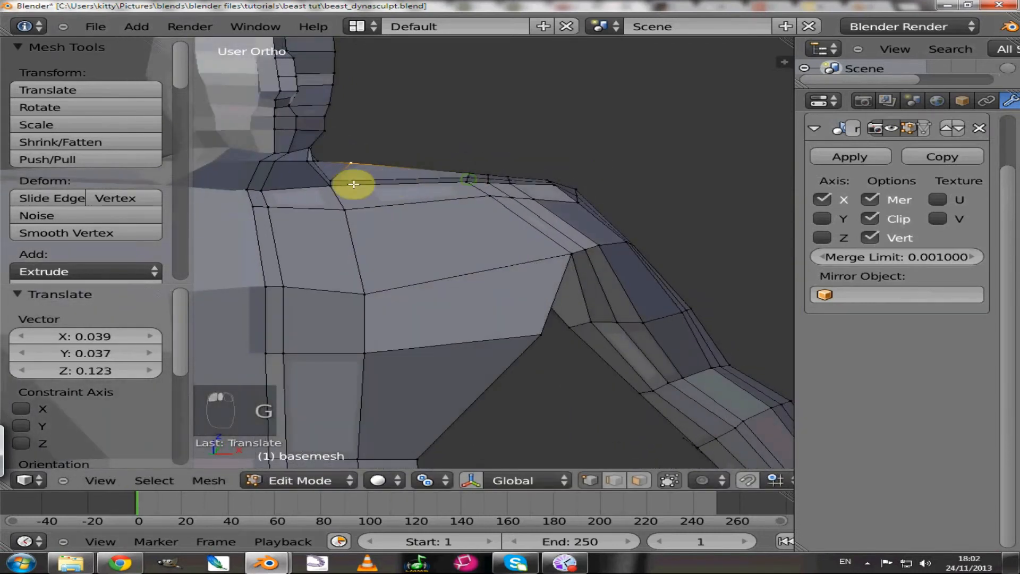
- Move the inner shoulder-top vertex about 0.052 along X and 0.023 along Z, and slide the vertex at the neck's base by a factor of 0.363
right_click_drag(338, 177, 348, 174)
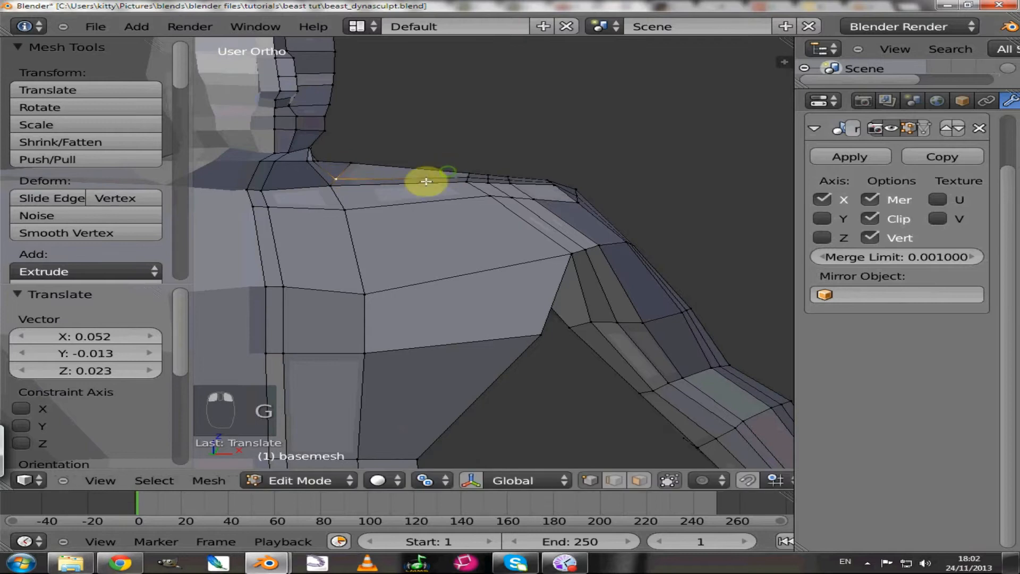
middle_click_drag(423, 182, 396, 218)
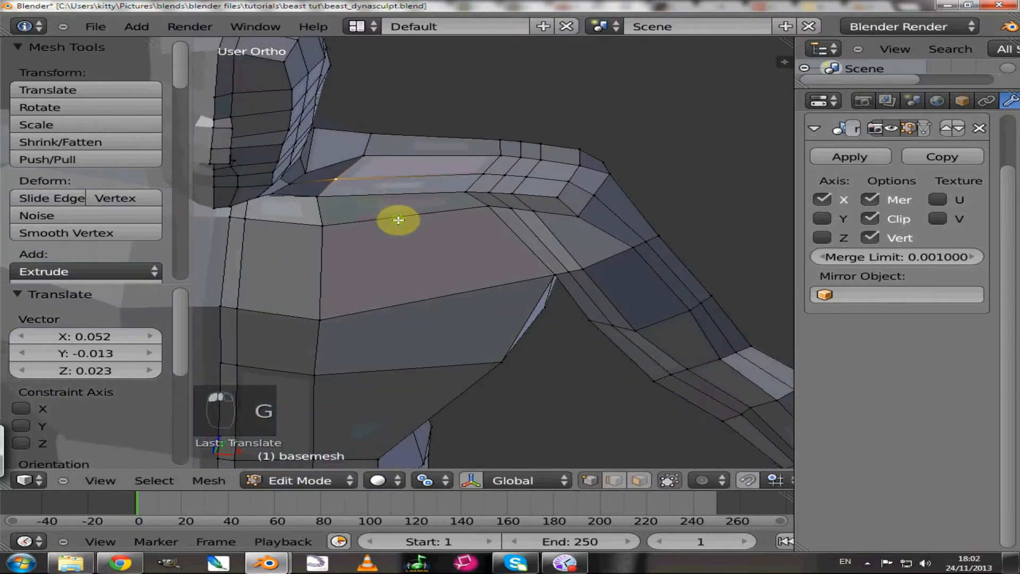
key("g")
left_click(321, 158)
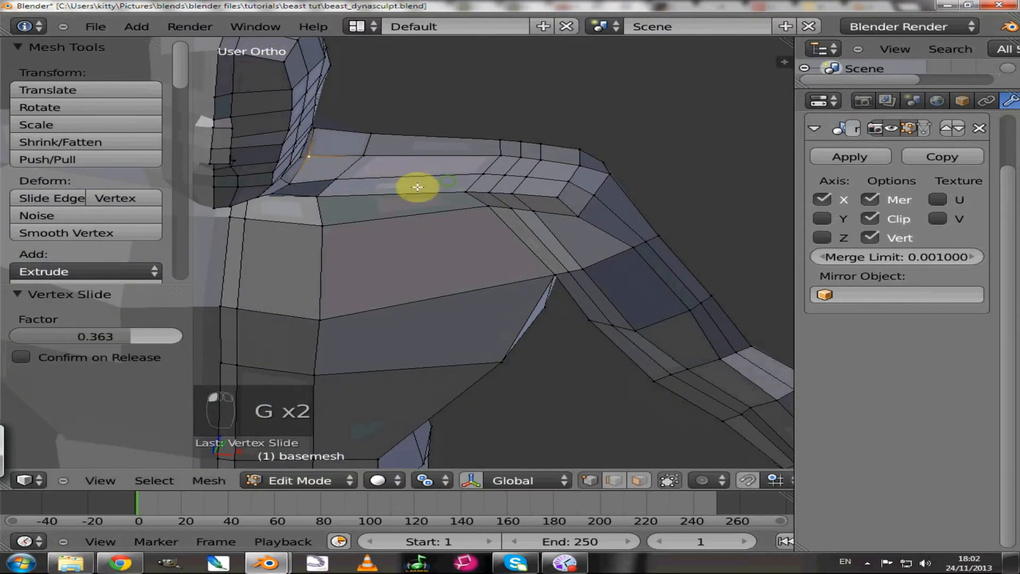
- Pull the nape vertex at the base of the neck about -0.153 along X, 0.128 along Y and 0.020 along Z
middle_click_drag(418, 188, 230, 192)
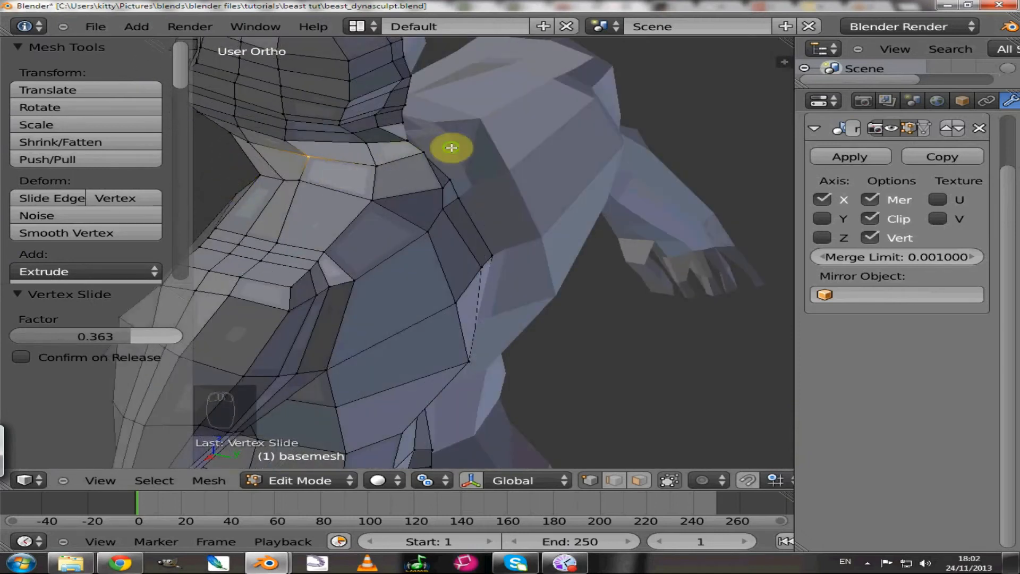
middle_click_drag(452, 147, 406, 145)
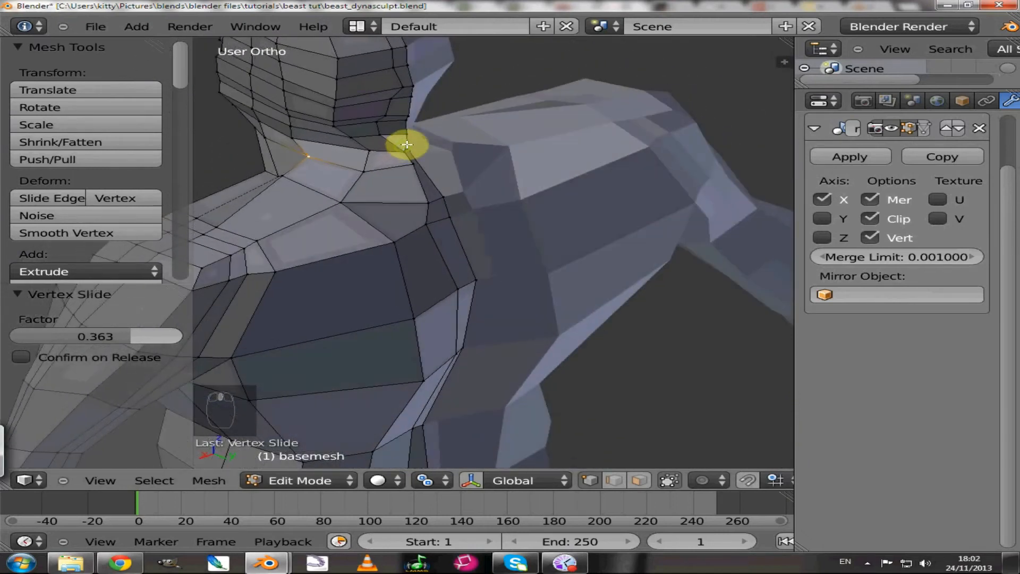
key("g")
left_click(430, 150)
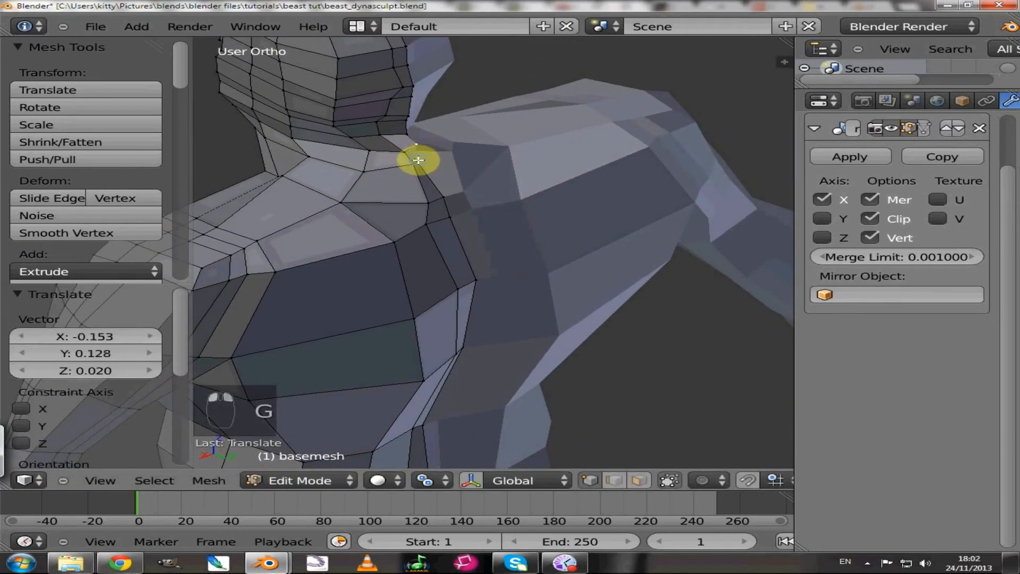
- Even out the lower back-of-head vertices, moving the last two by about 0.158 and 0.094 along X and -0.060 and -0.034 along Y
middle_click_drag(448, 170, 404, 98)
key("g")
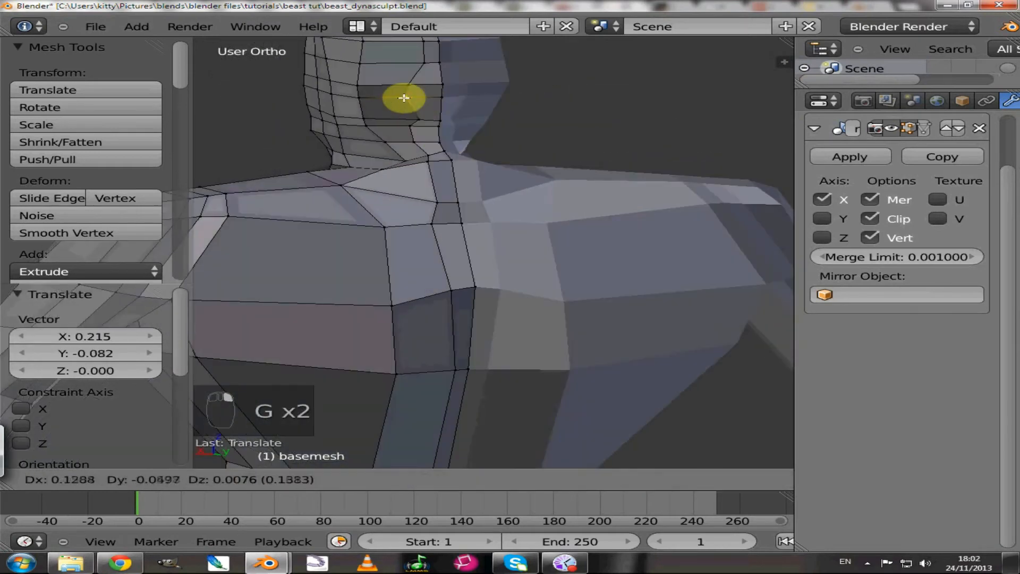
left_click(403, 98)
key("g")
left_click(405, 122)
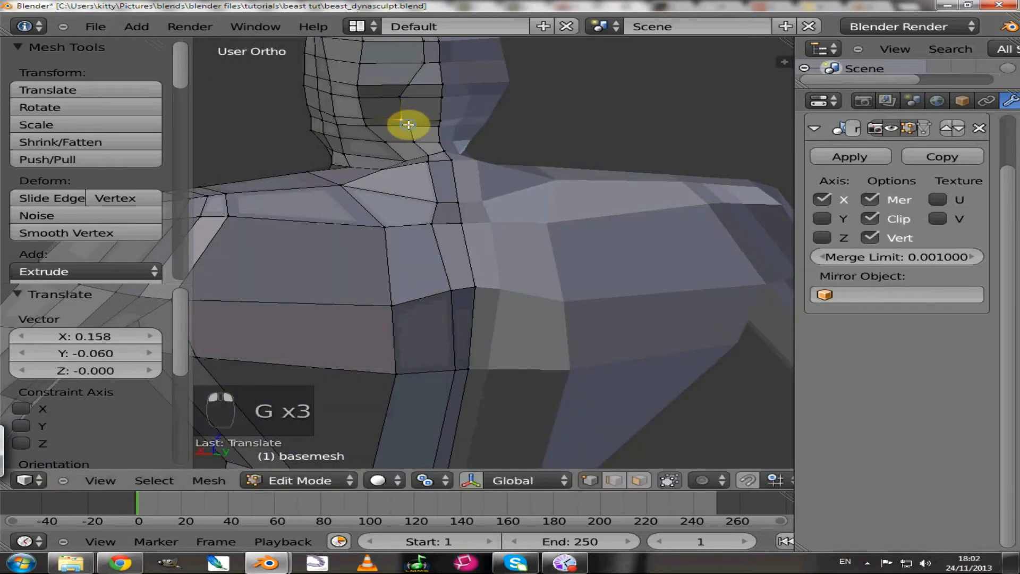
key("g")
left_click(400, 127)
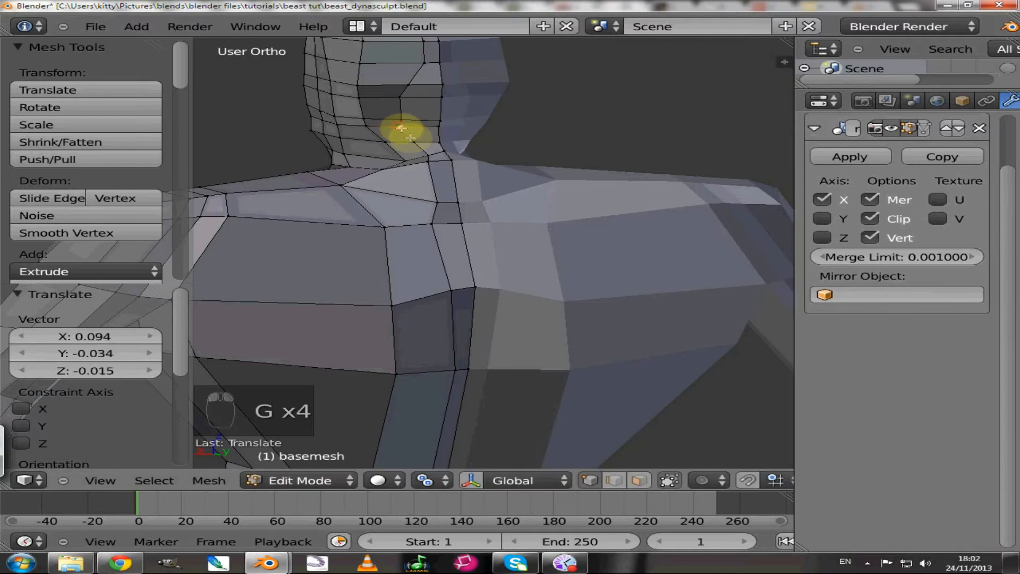
- From the side, pull the lower back-of-head vertices outward, one of them by about -0.028 along X, 0.080 along Y and 0.023 along Z
middle_click_drag(407, 142, 470, 130)
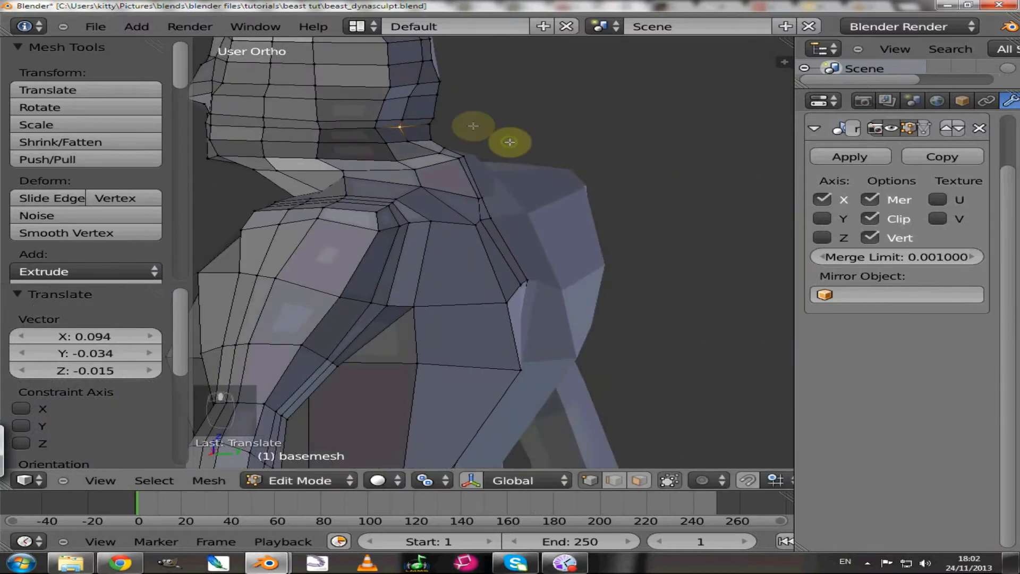
key("g")
left_click(455, 107)
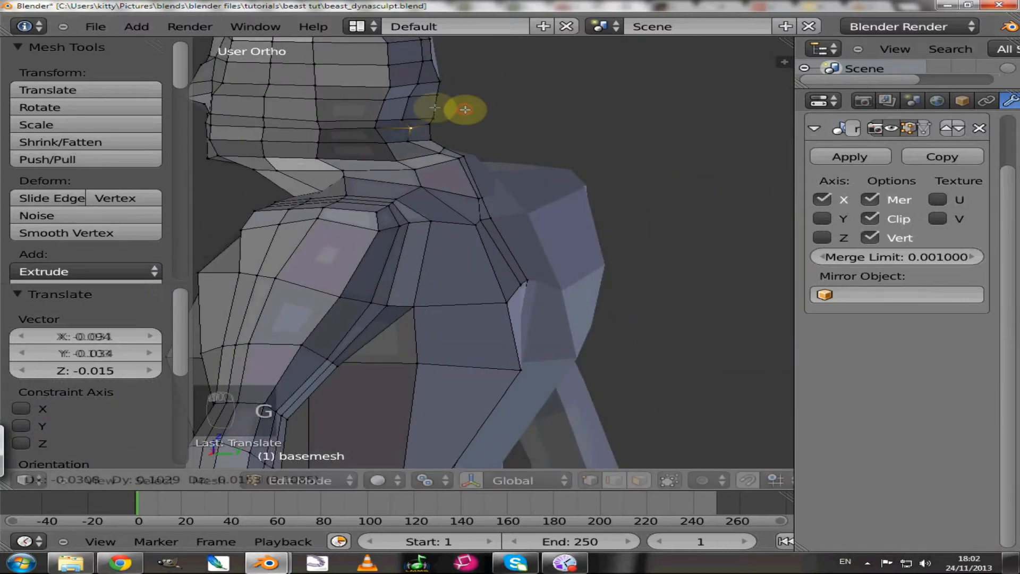
key("g")
left_click(410, 98)
key("g")
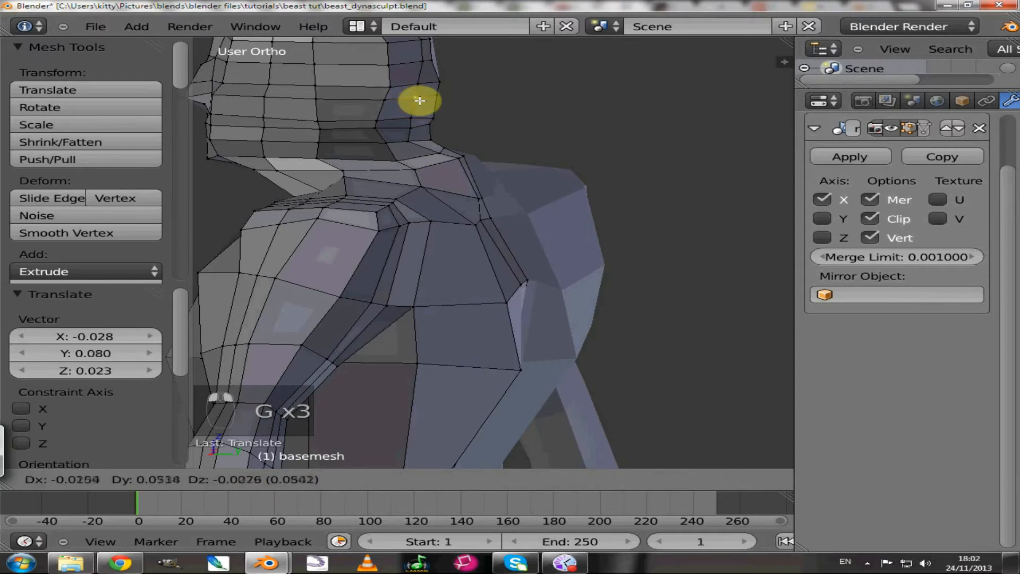
left_click(419, 101)
middle_click_drag(415, 125, 448, 102)
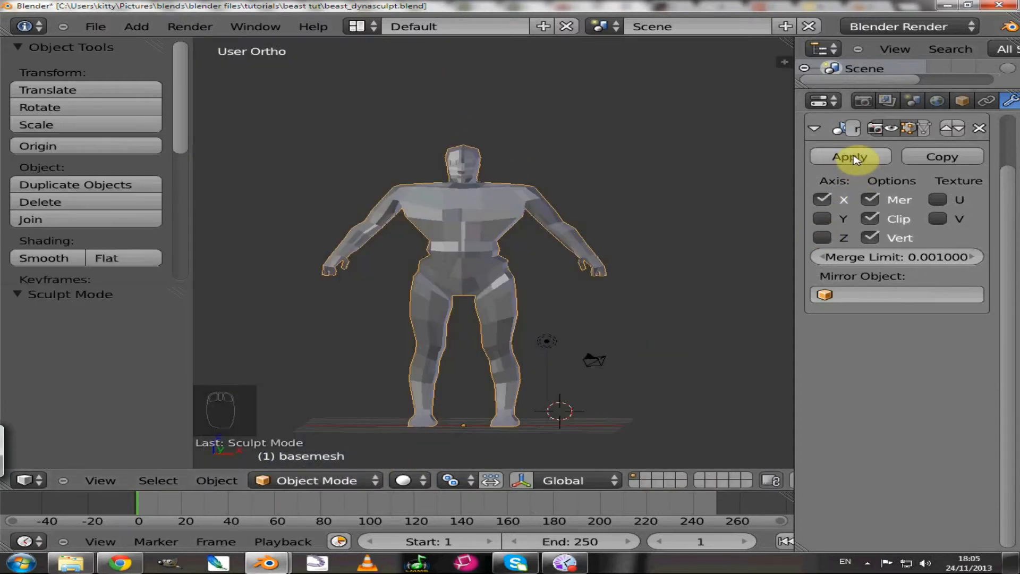
- Apply the Mirror modifier to the base mesh and switch it to Sculpt Mode
left_click(852, 158)
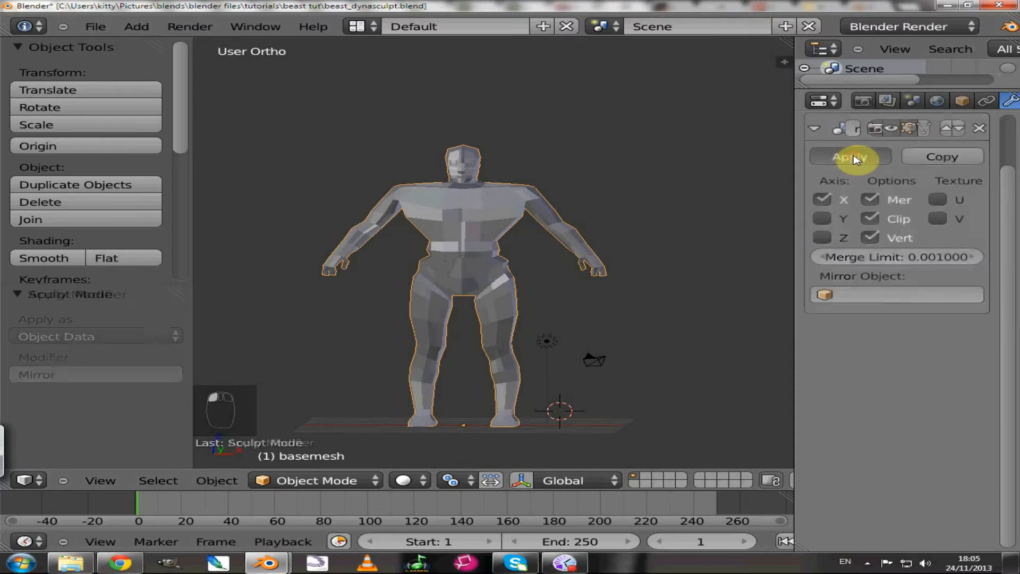
left_click(300, 483)
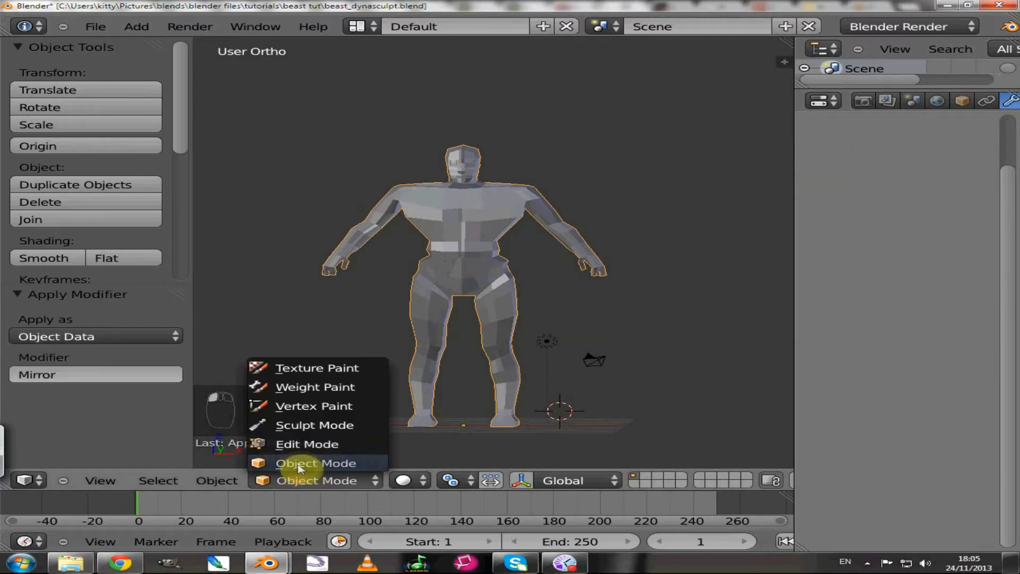
left_click(299, 428)
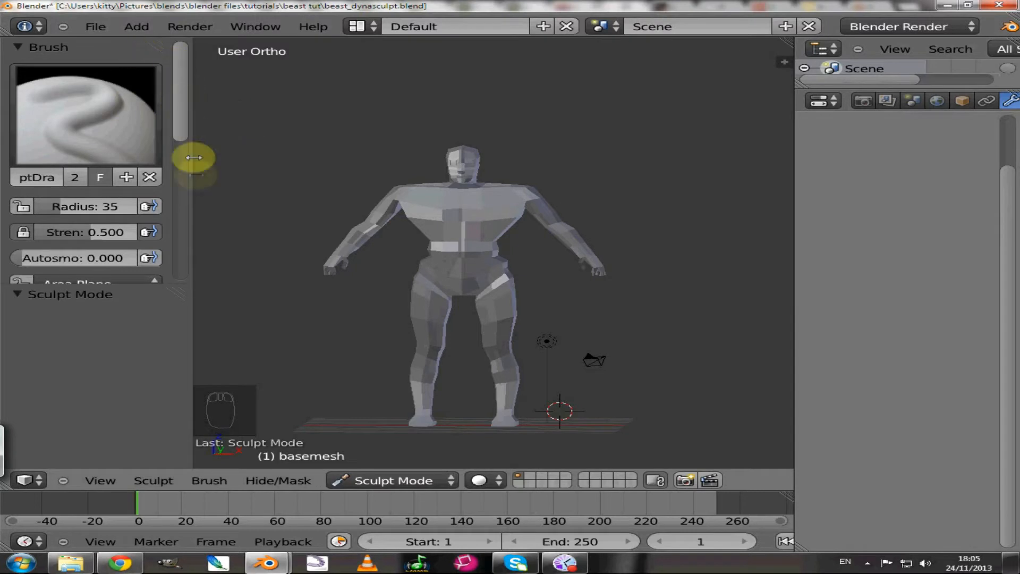
- Choose the Snake Hook brush for sculpting the figure
left_click(104, 116)
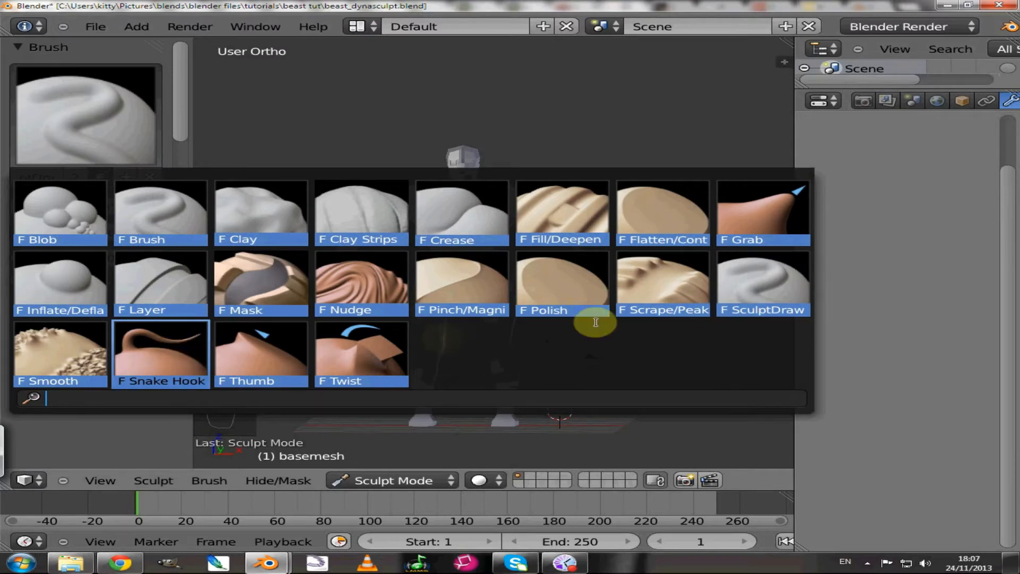
left_click(138, 354)
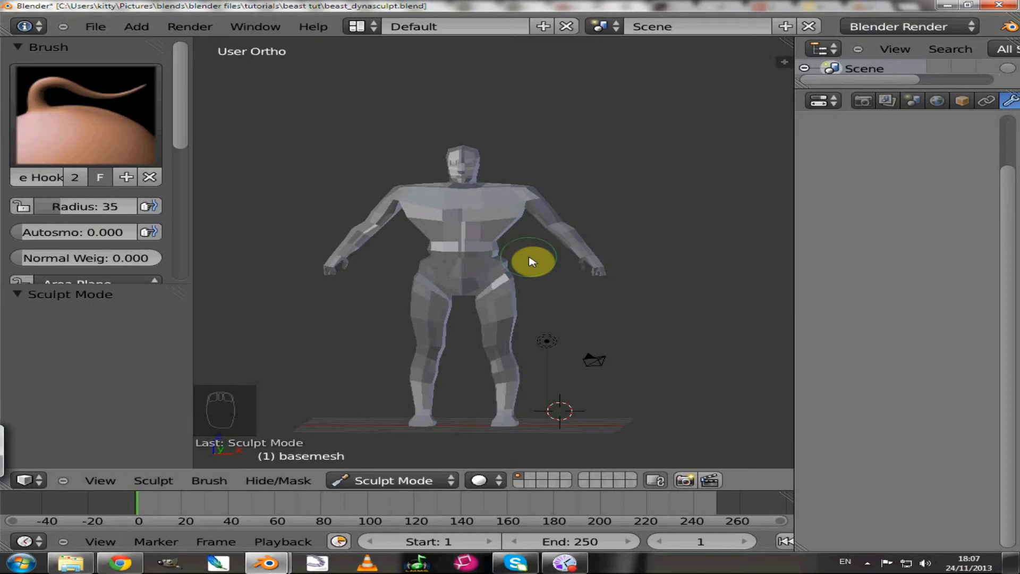
scroll(505, 211, "up", 3)
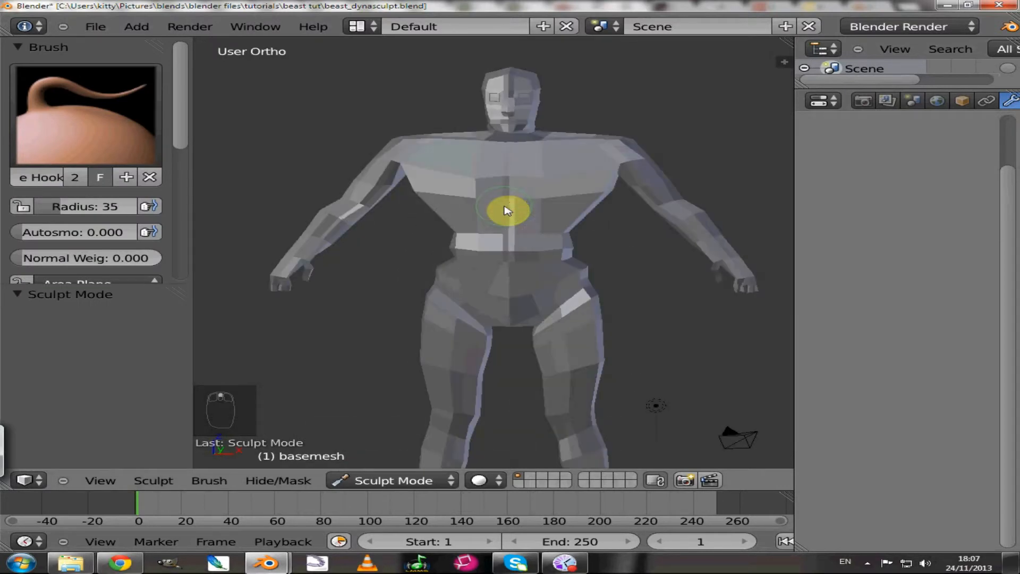
key("Return")
key("Return")
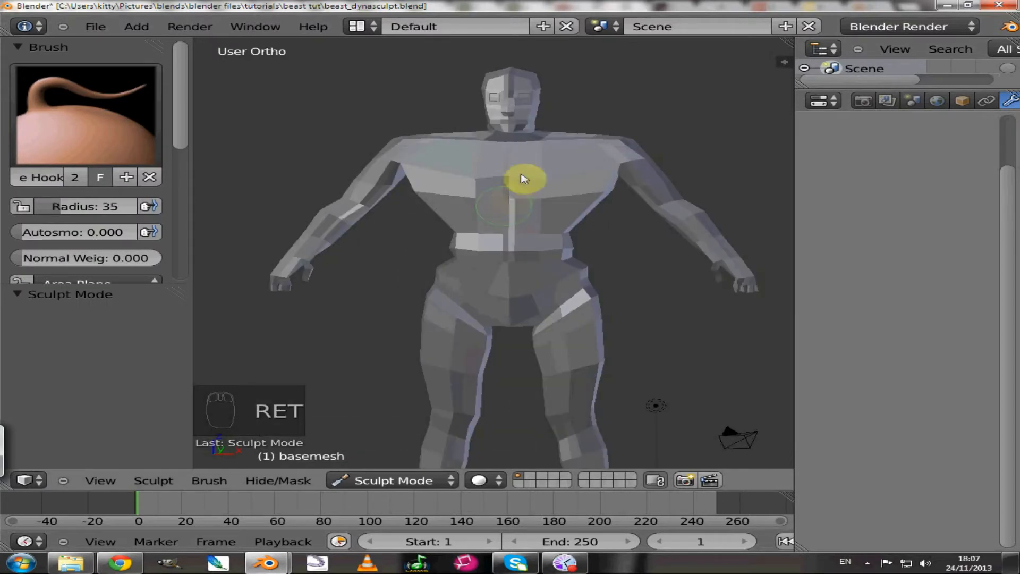
middle_click_drag(454, 222, 532, 205)
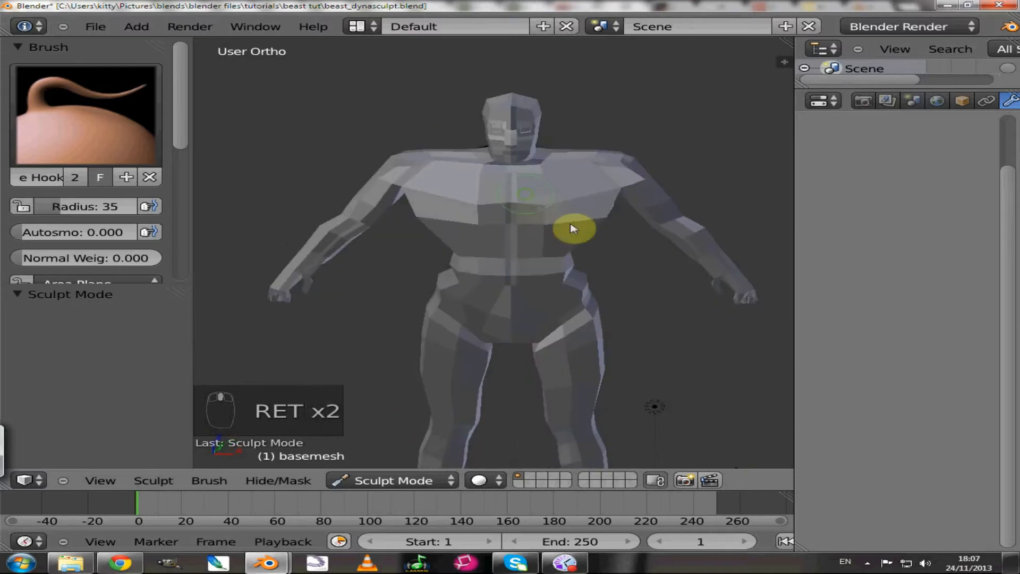
key("Return")
key("Return")
key("Return")
key("Return")
key("Return")
key("Return")
key("Return")
key("Return")
mouse_move(614, 233)
middle_mouse_down()
mouse_move(549, 239)
mouse_move(653, 237)
mouse_move(526, 237)
mouse_move(579, 242)
mouse_move(501, 275)
mouse_move(504, 309)
mouse_move(519, 312)
mouse_move(398, 325)
mouse_move(366, 316)
mouse_move(378, 301)
middle_mouse_up()
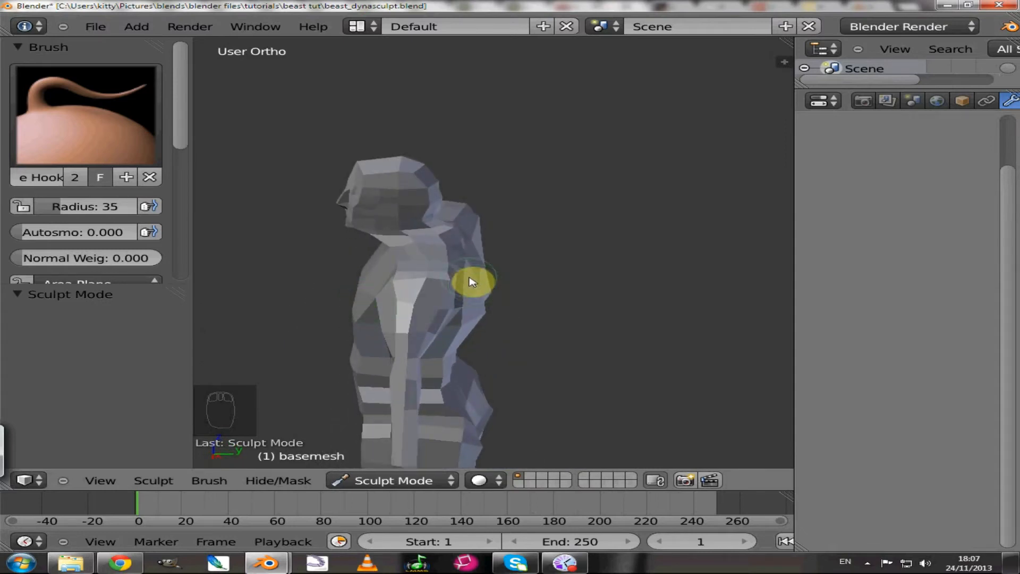
- Enlarge the Snake Hook brush to a radius of 138
key("bracketright")
key("bracketright")
key("bracketright")
key("bracketright")
key("bracketright")
key("bracketright")
key("bracketright")
key("bracketright")
key("bracketright")
key("bracketright")
key("bracketright")
key("bracketright")
key("bracketright")
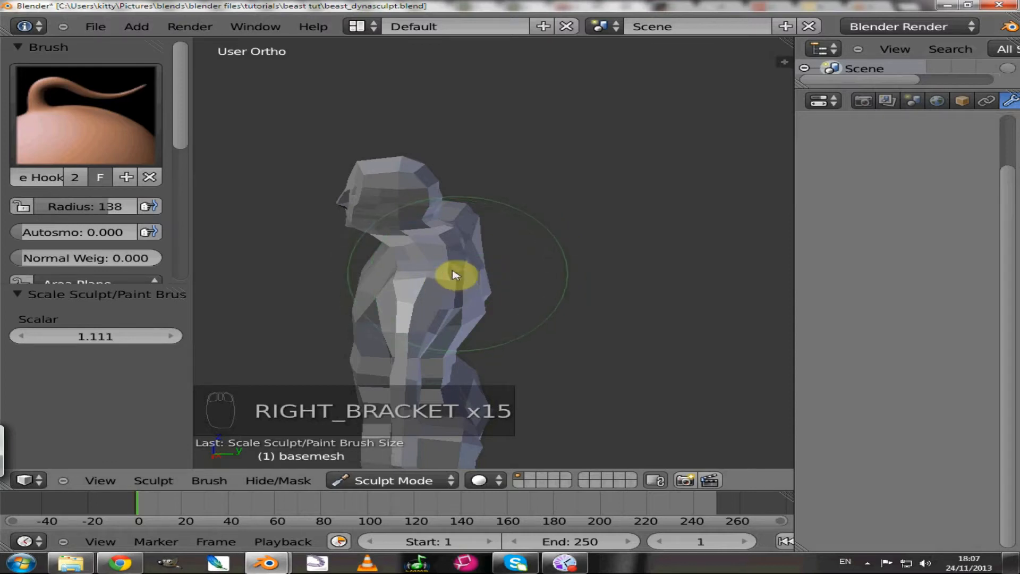
- Try pulling the upper back far outward with the Snake Hook brush, and undo the stroke
mouse_move(448, 264)
left_mouse_down()
mouse_move(515, 248)
mouse_move(506, 260)
mouse_move(761, 250)
left_mouse_up()
scroll(540, 339, "down", 1)
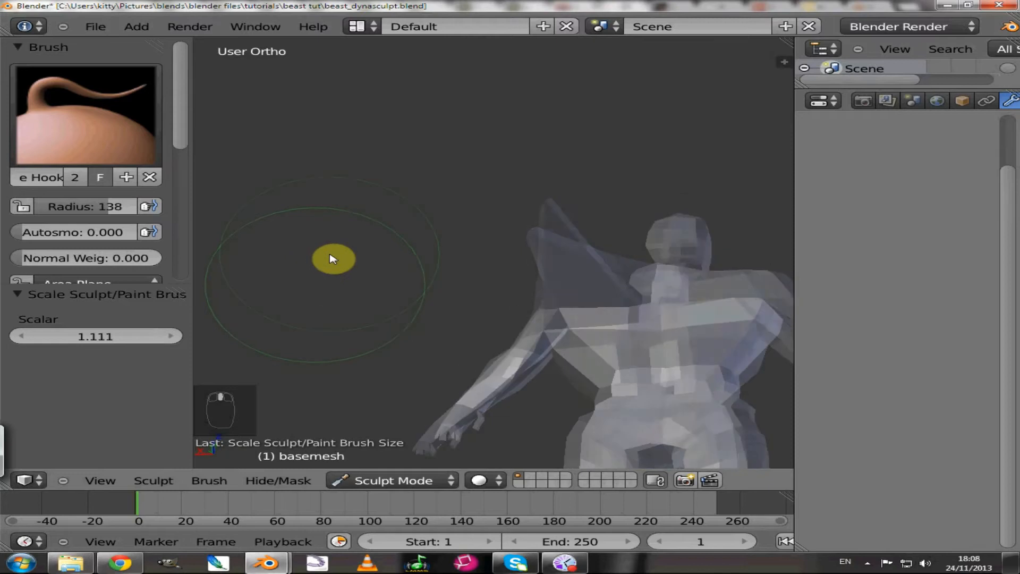
key("ctrl+z")
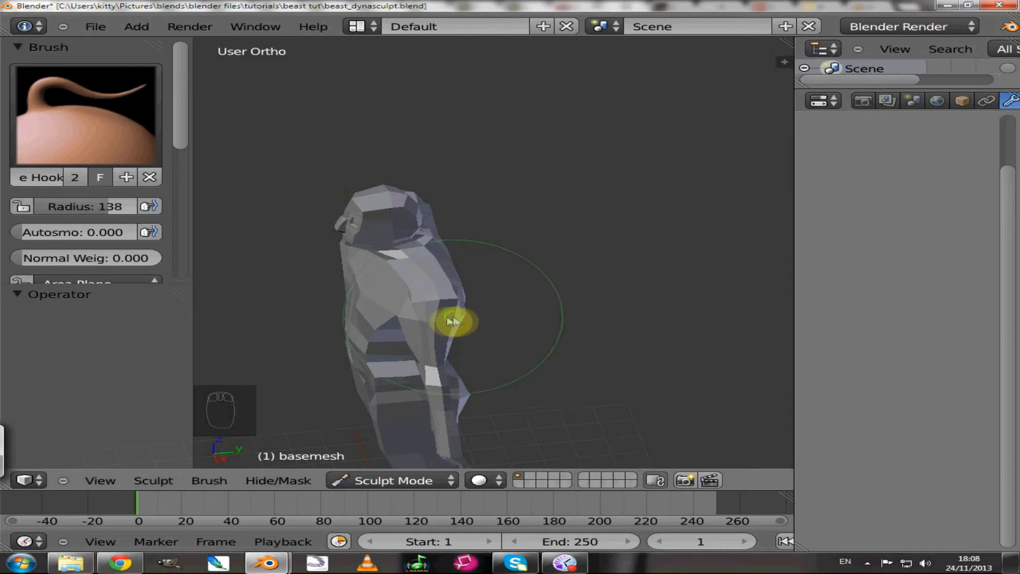
middle_click_drag(453, 319, 393, 298)
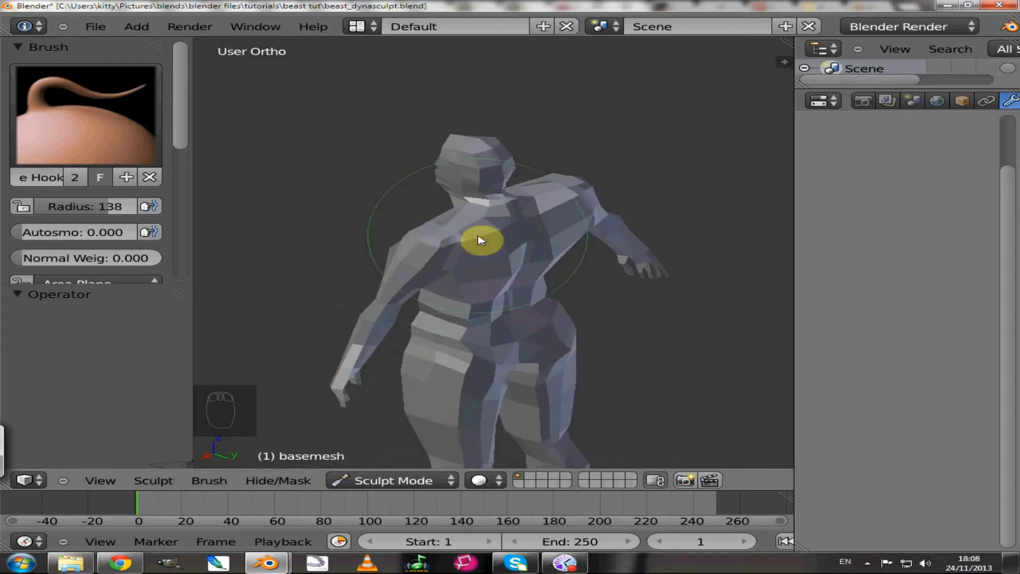
middle_click_drag(483, 241, 424, 221)
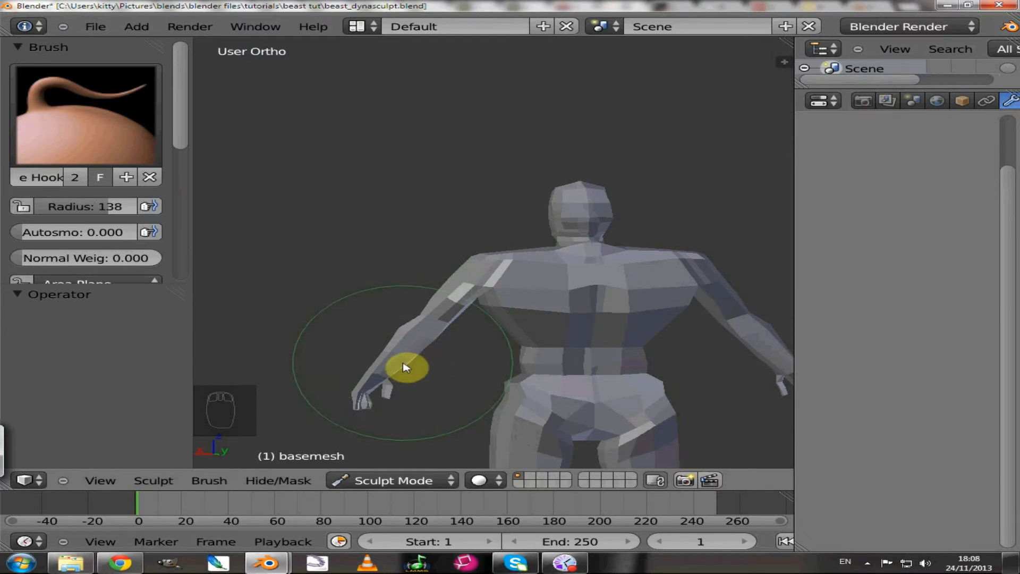
- Switch to the standard Brush for sculpting the front of the figure and reduce its radius to 29
mouse_move(404, 367)
middle_mouse_down()
mouse_move(444, 346)
mouse_move(543, 361)
mouse_move(583, 298)
mouse_move(601, 317)
middle_mouse_up()
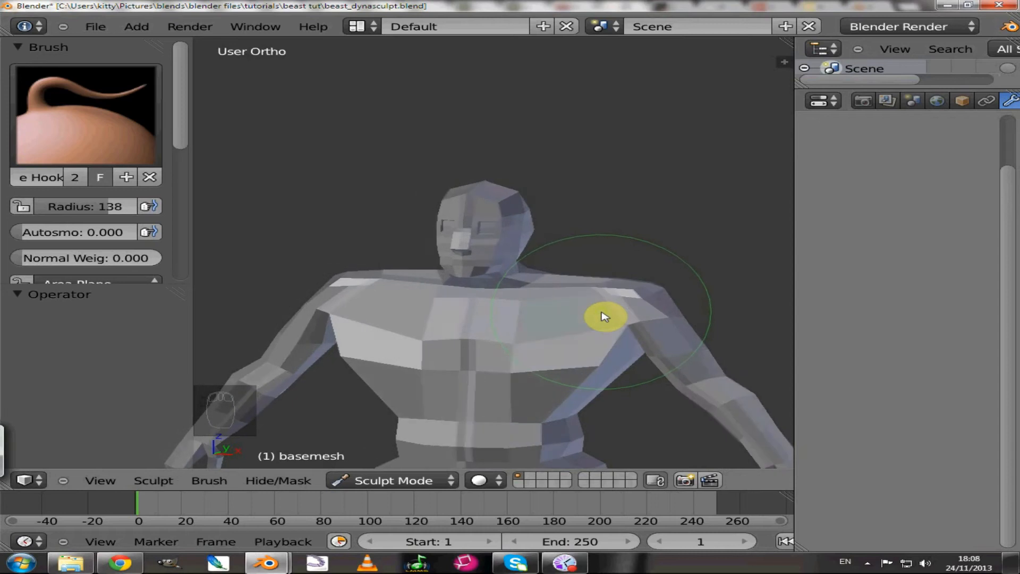
left_click(120, 135)
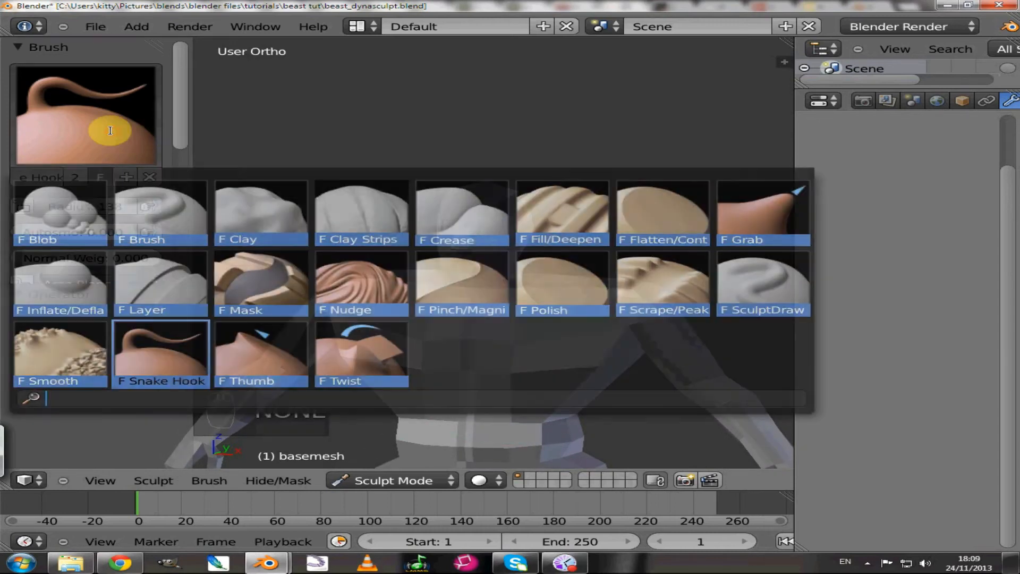
left_click(151, 227)
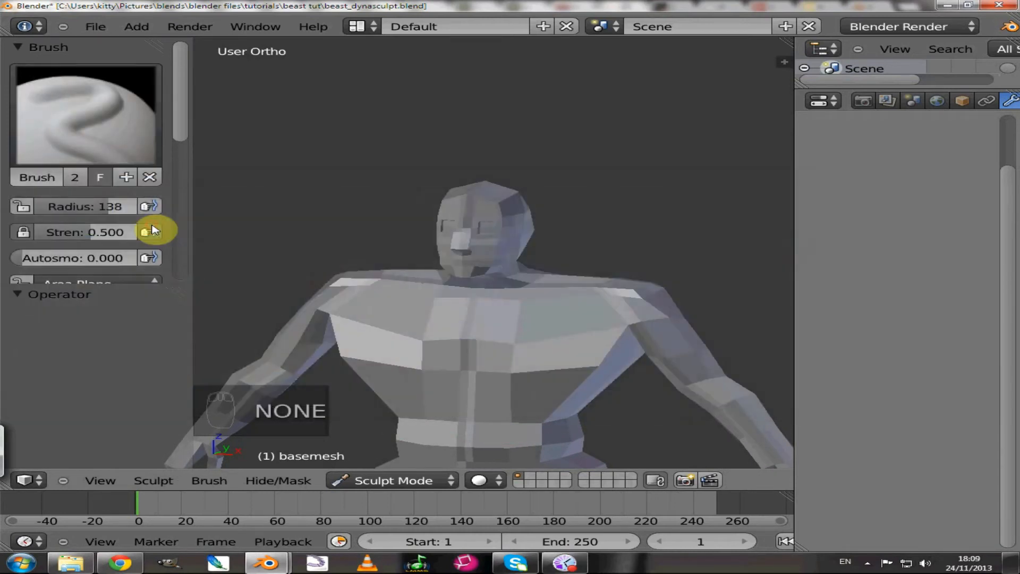
left_click_drag(178, 135, 180, 160)
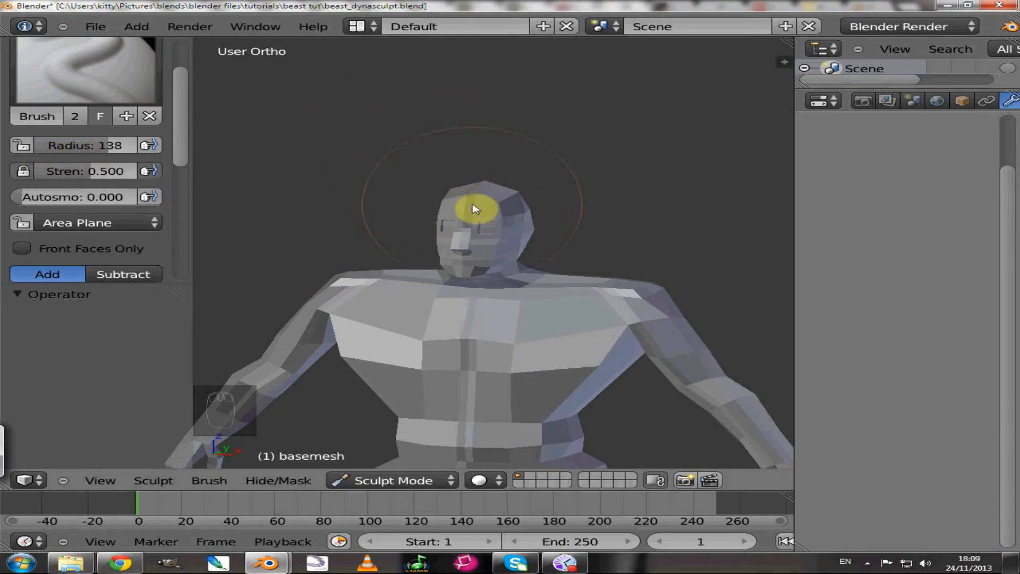
left_click_drag(108, 153, 40, 145)
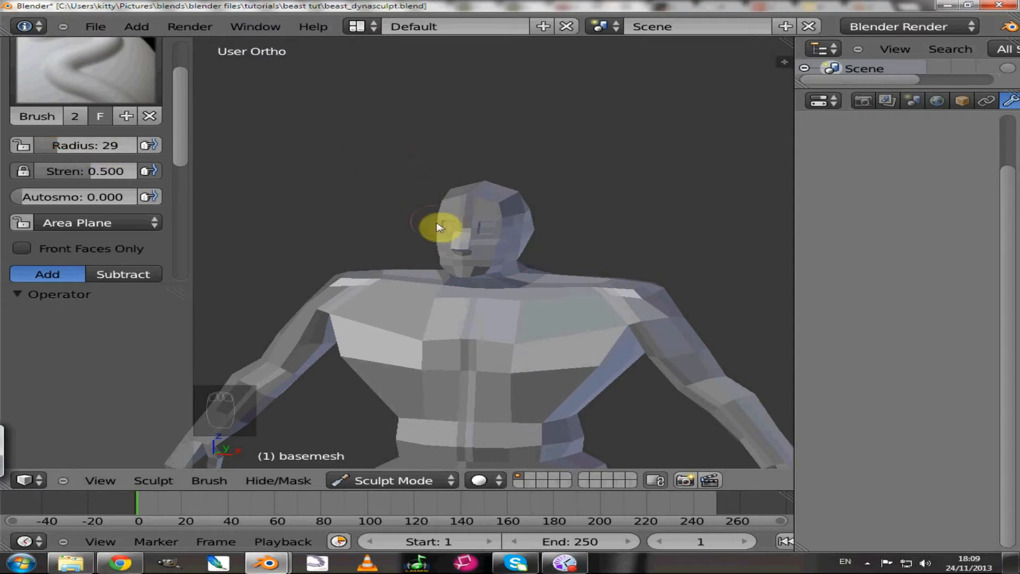
- Try a small Brush stroke on the upper chest just below the neck, and undo it
left_click(459, 247)
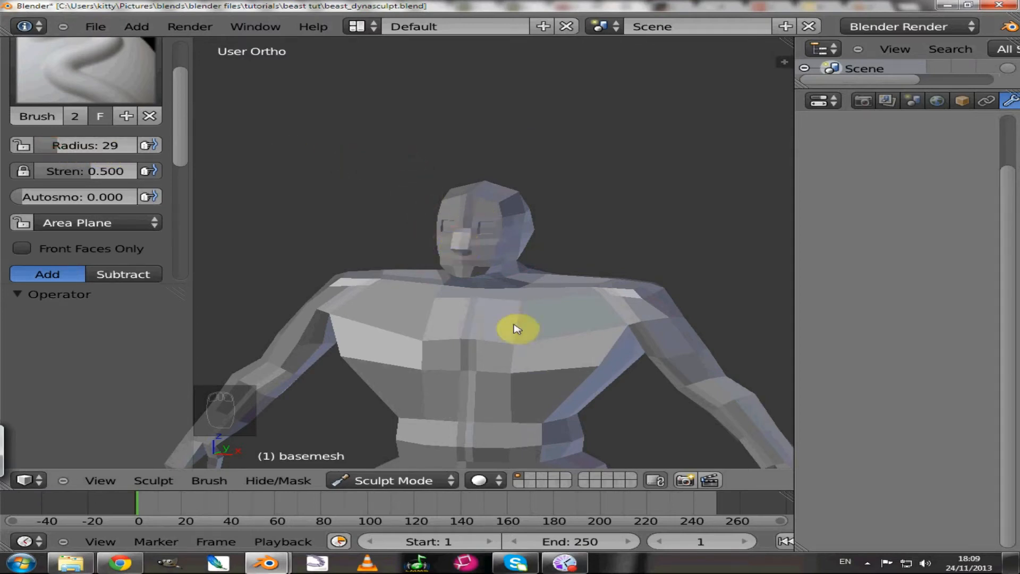
scroll(455, 326, "up", 4)
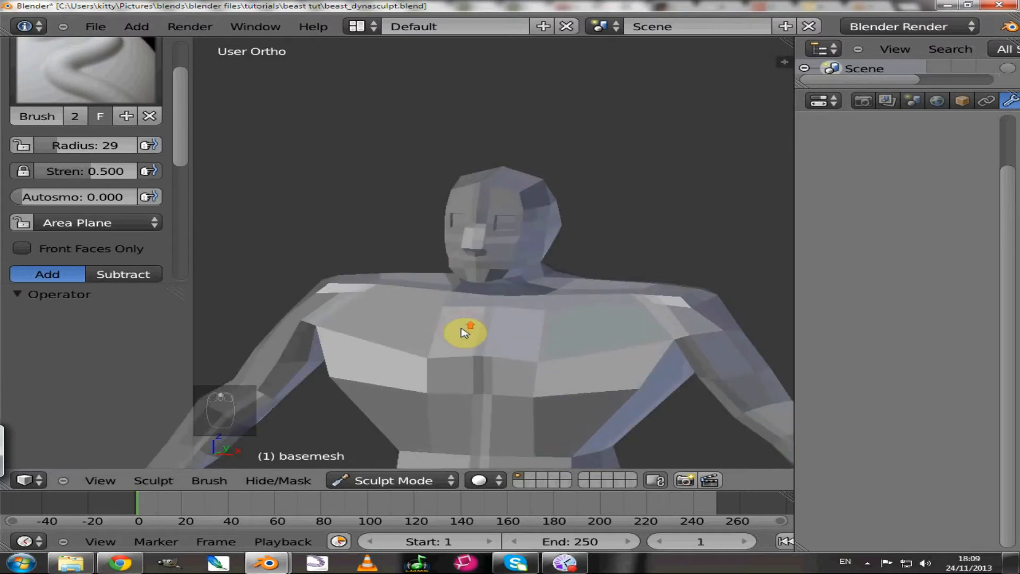
scroll(466, 333, "up", 2)
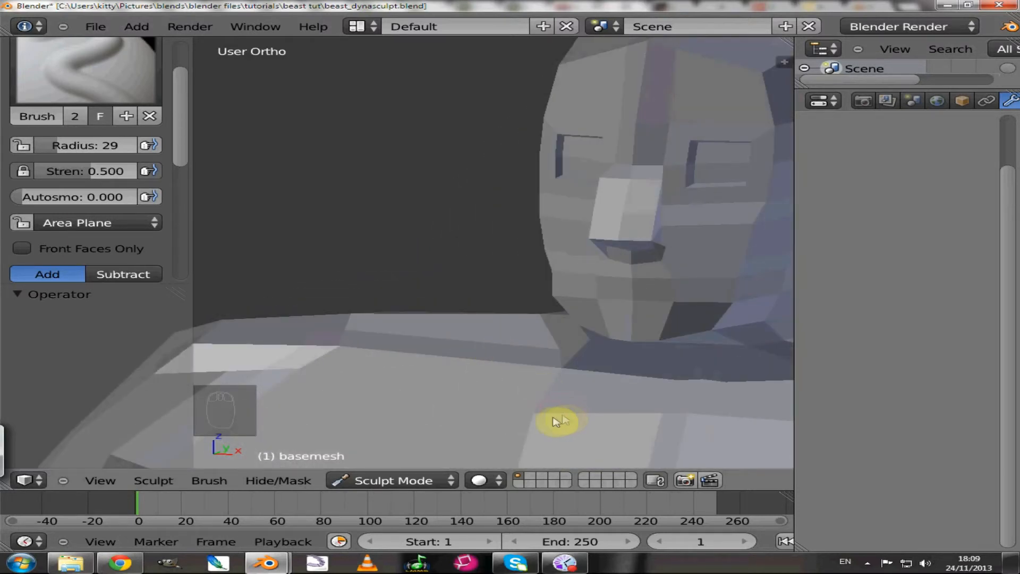
scroll(547, 421, "up", 2)
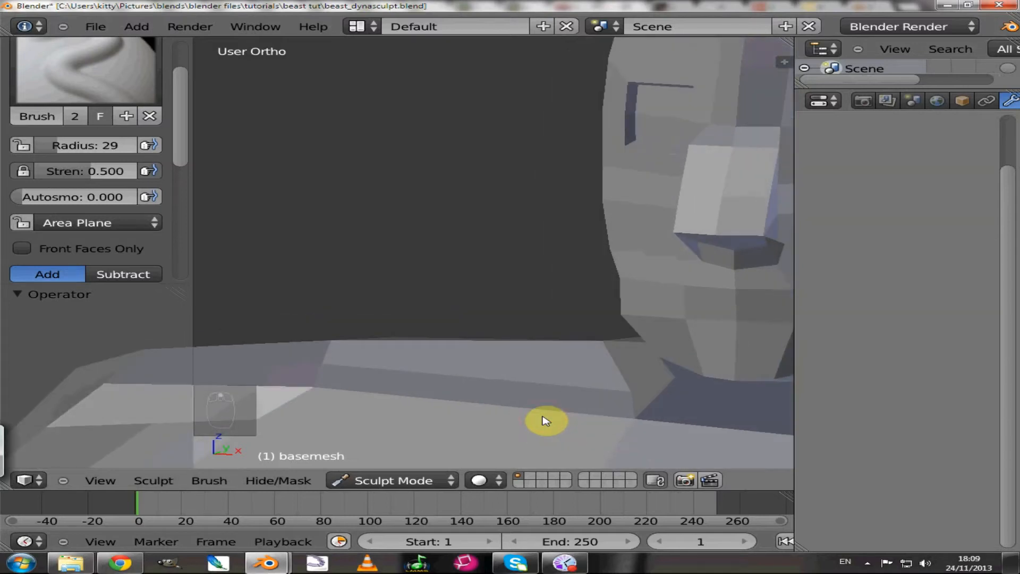
middle_click_drag(547, 421, 433, 246, "shift")
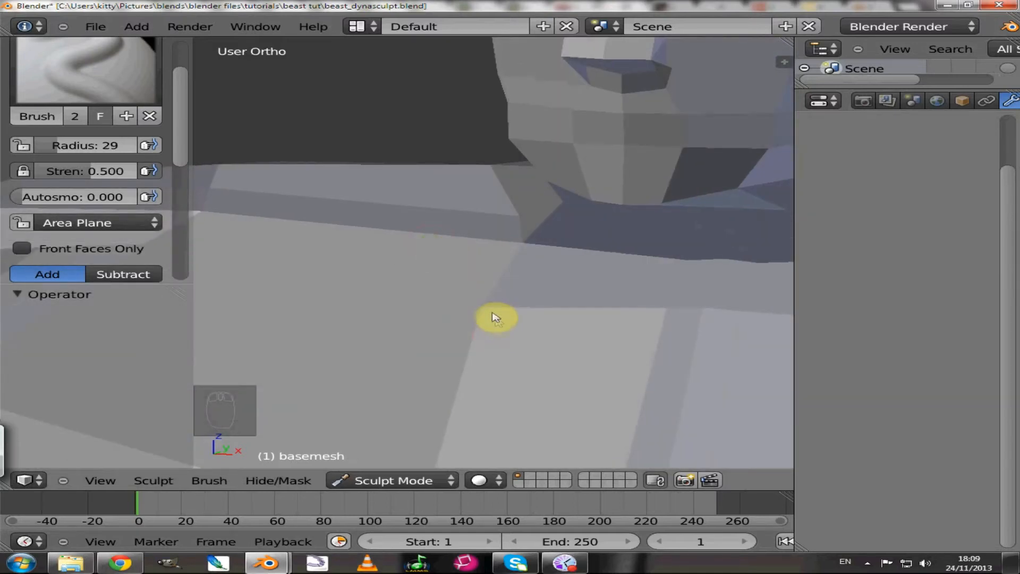
mouse_move(491, 314)
left_mouse_down()
mouse_move(426, 303)
mouse_move(508, 307)
left_mouse_up()
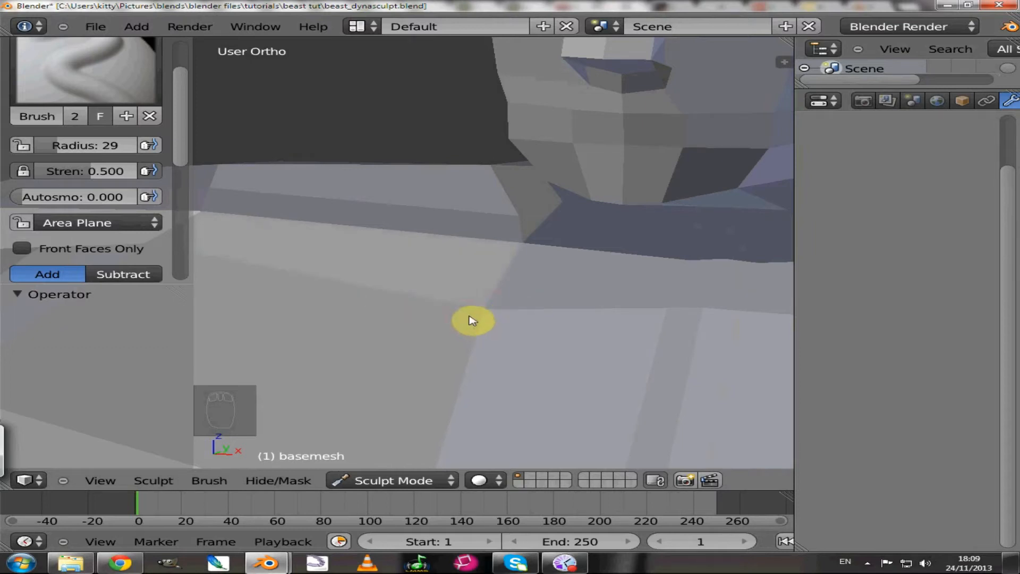
key("ctrl+z")
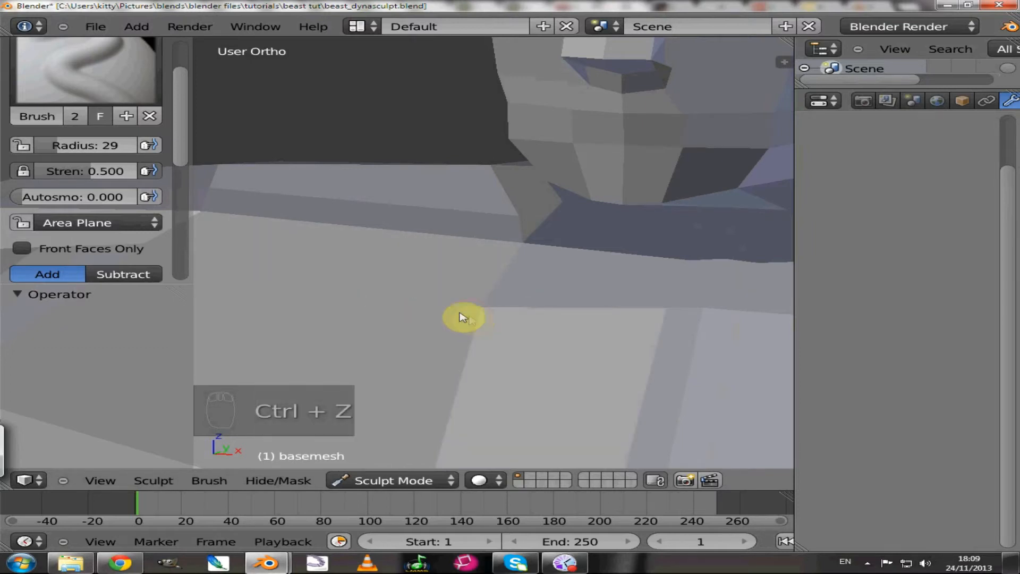
- Lock the brush radius to scene units and compare the brush size on the chest at different zoom levels
scroll(555, 276, "down", 4)
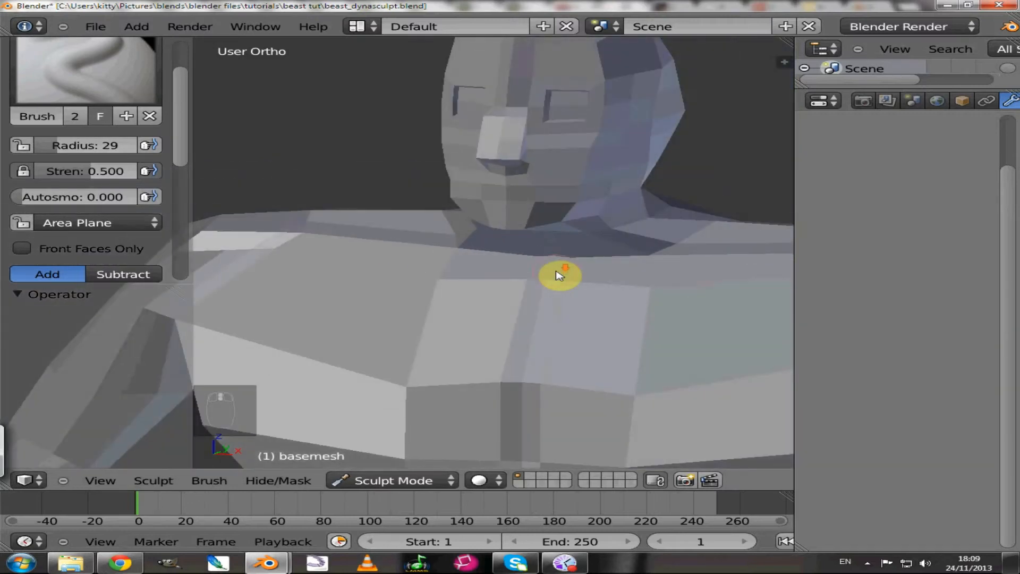
scroll(557, 276, "down", 5)
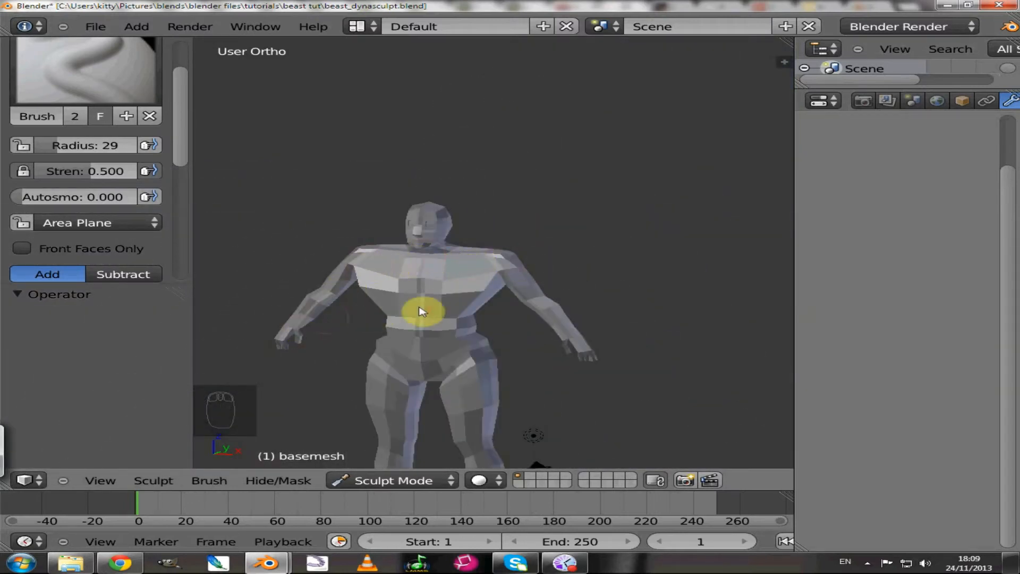
scroll(423, 311, "up", 5)
scroll(464, 337, "up", 4)
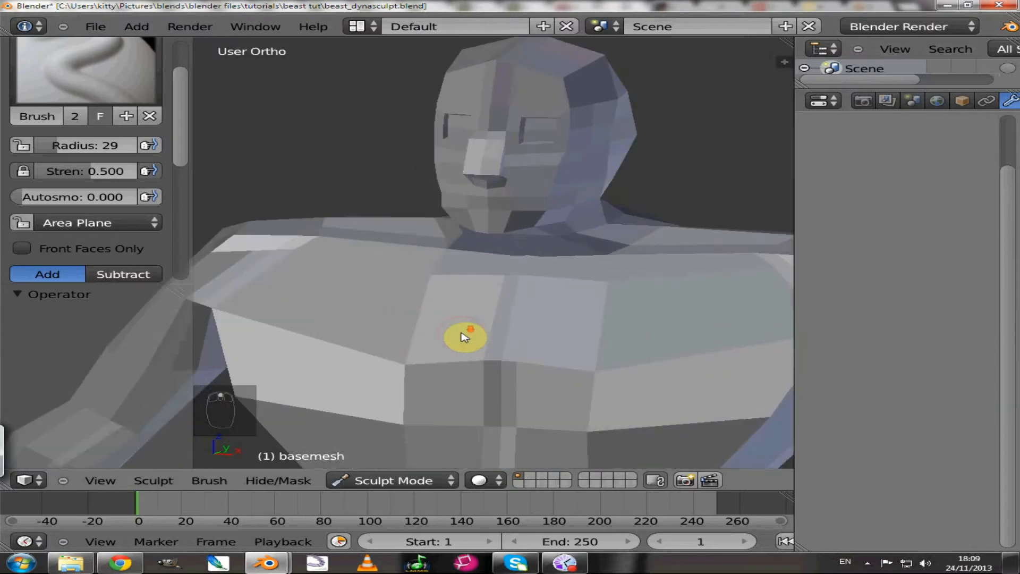
scroll(464, 337, "down", 2)
scroll(465, 337, "up", 2)
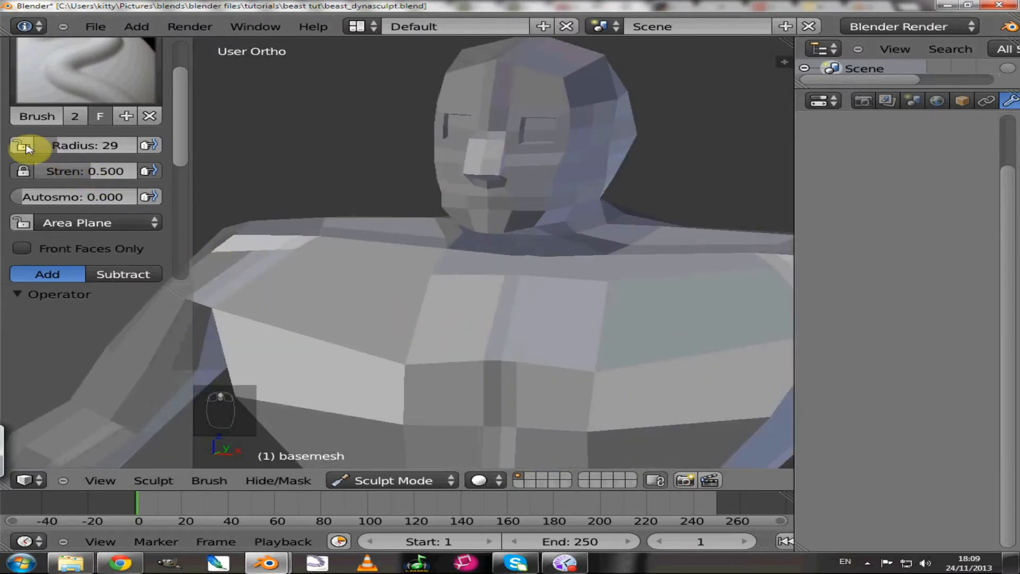
left_click(22, 145)
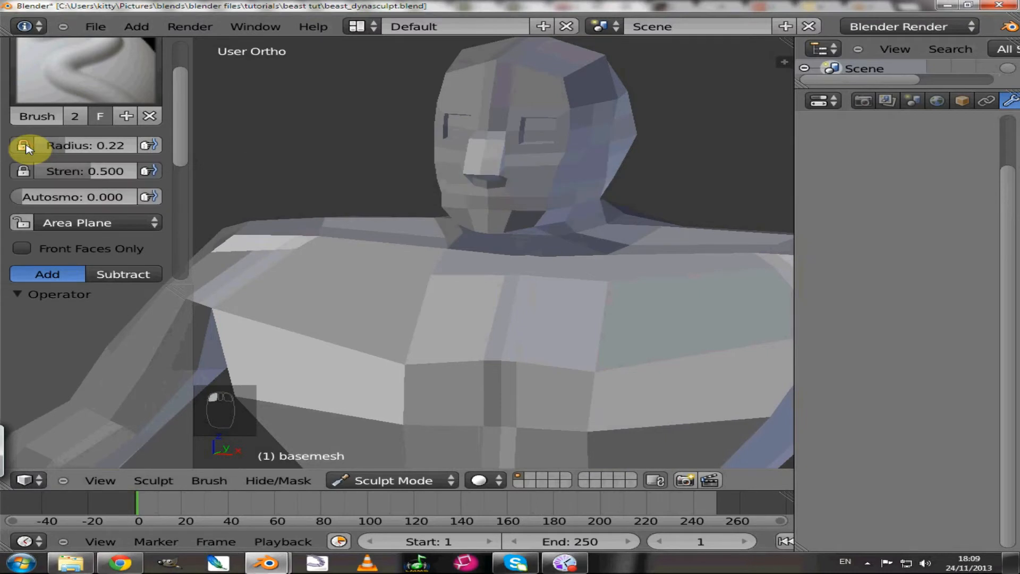
scroll(435, 284, "down", 3)
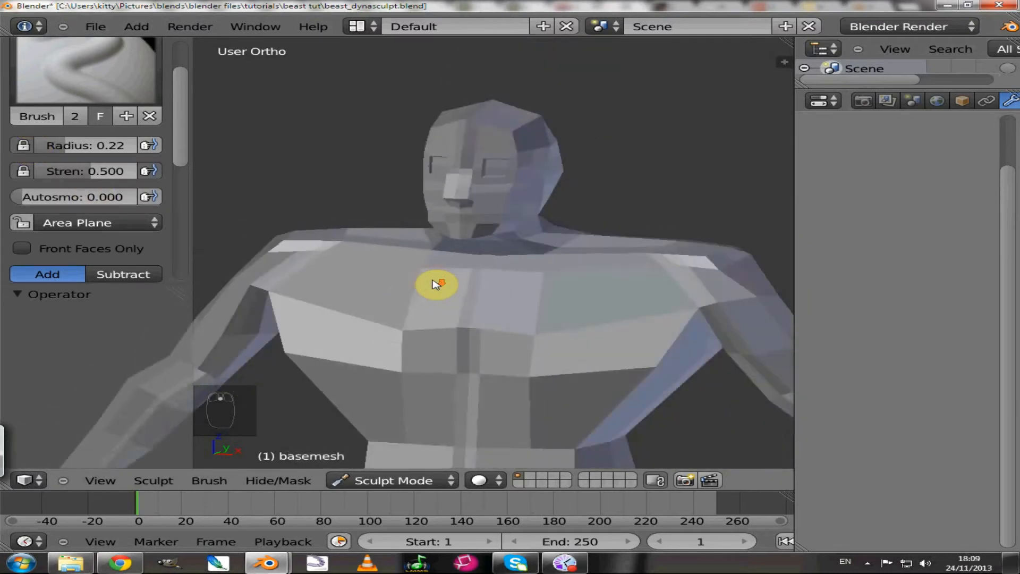
scroll(415, 271, "down", 3)
scroll(410, 268, "up", 1)
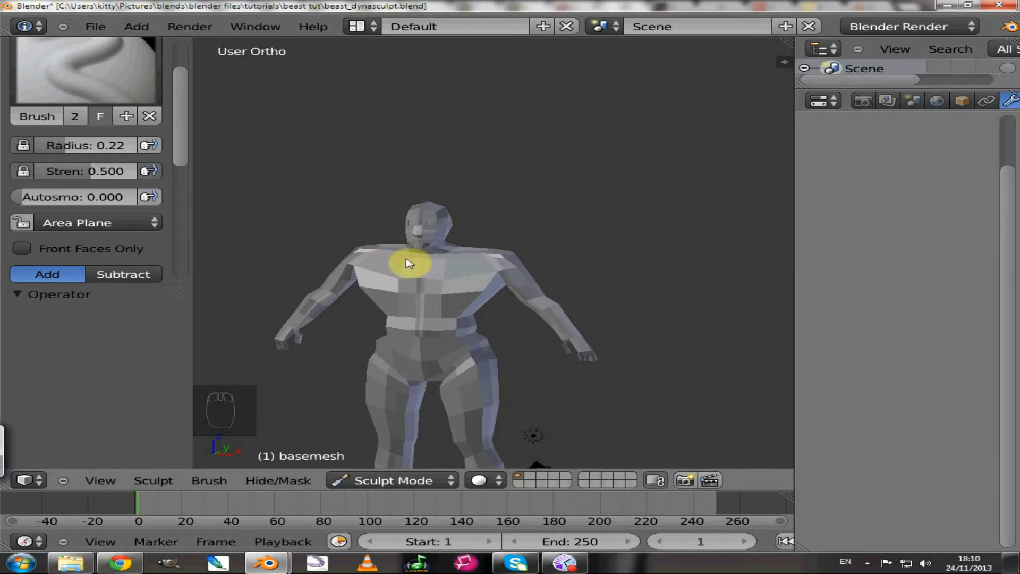
scroll(406, 262, "up", 6)
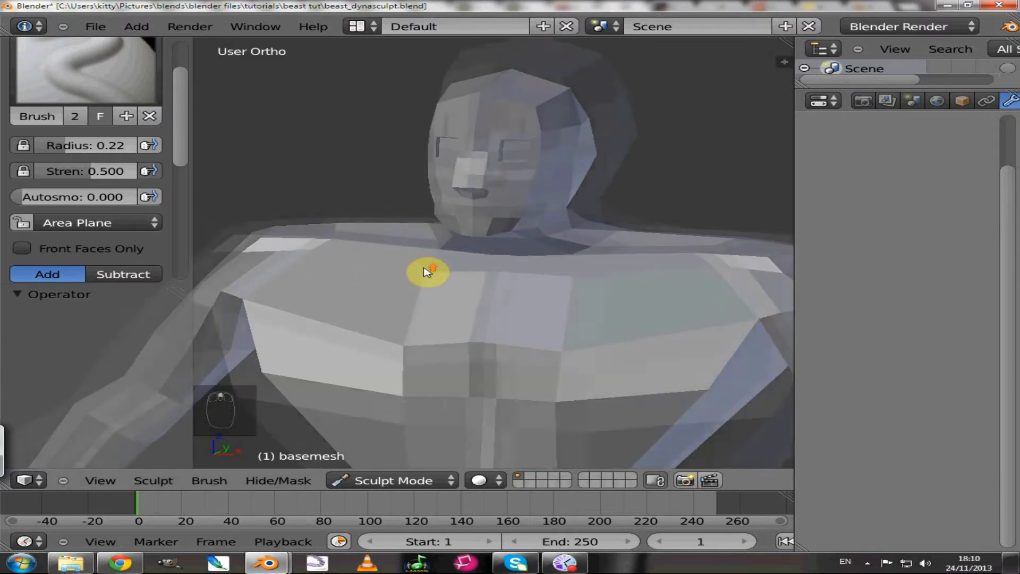
scroll(462, 287, "down", 7)
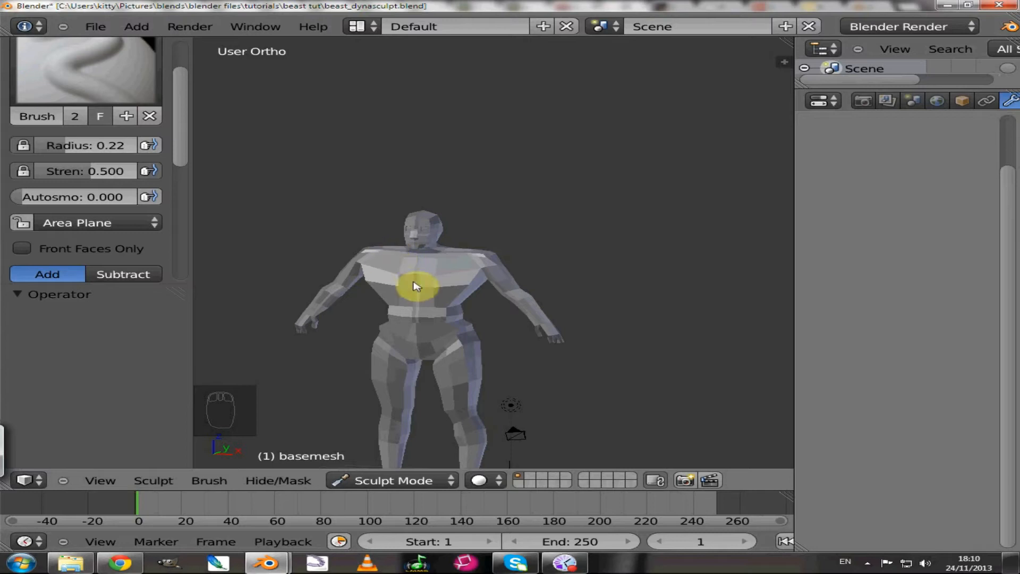
scroll(393, 274, "up", 7)
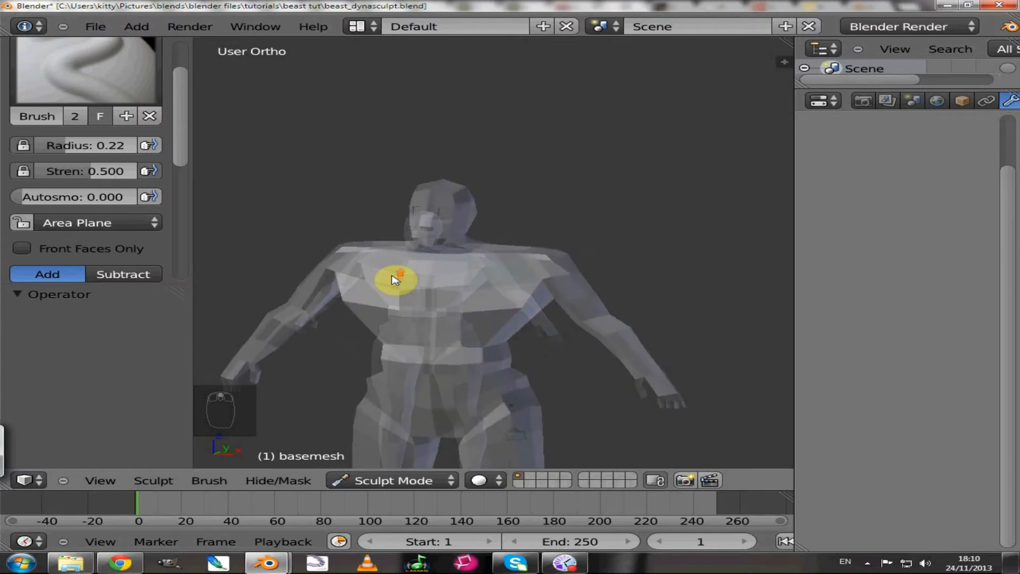
scroll(394, 279, "up", 4)
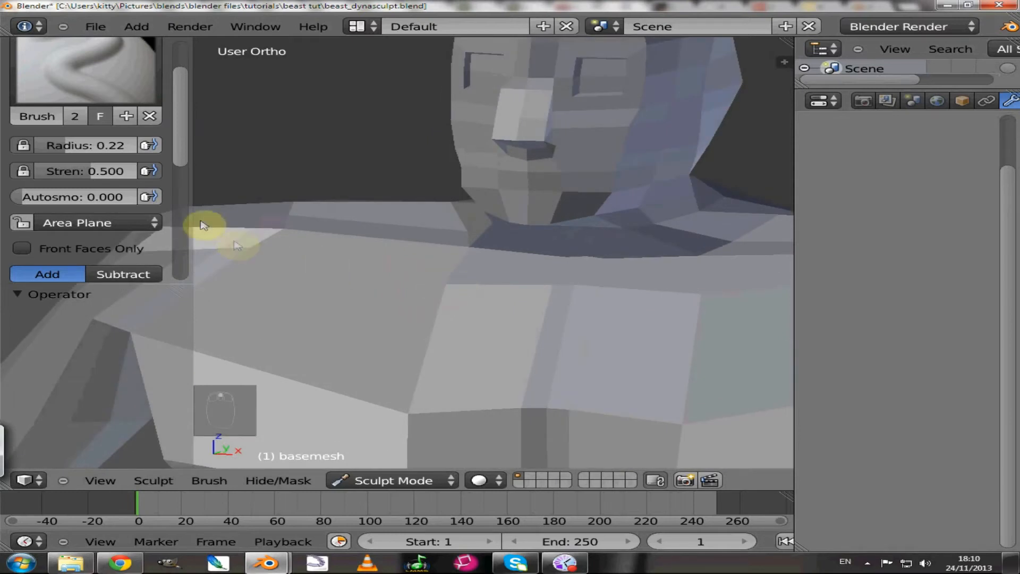
- Unlock the brush radius from scene units and set it to 111
left_click(23, 145)
left_click_drag(61, 154, 96, 155)
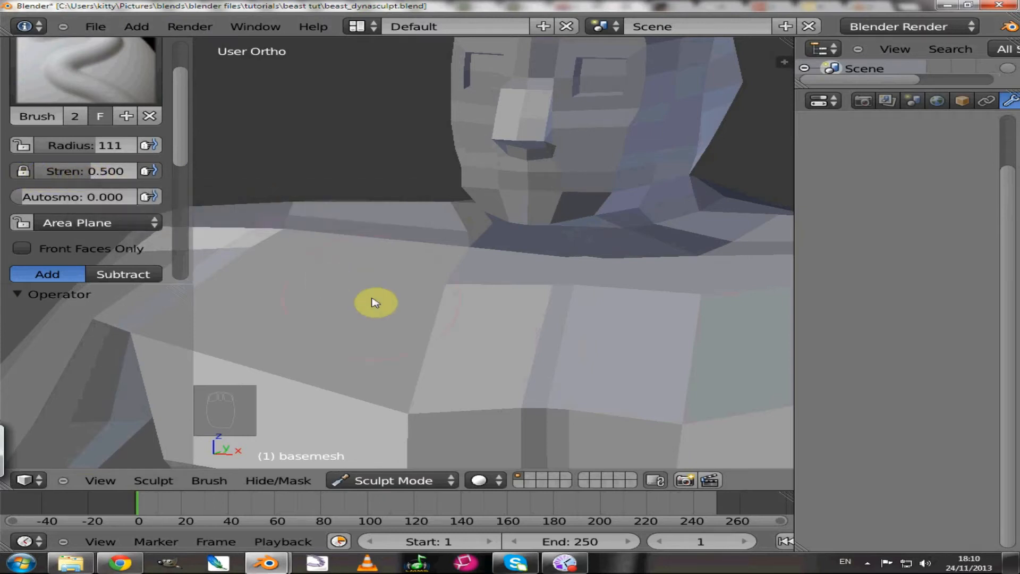
scroll(375, 303, "down", 2)
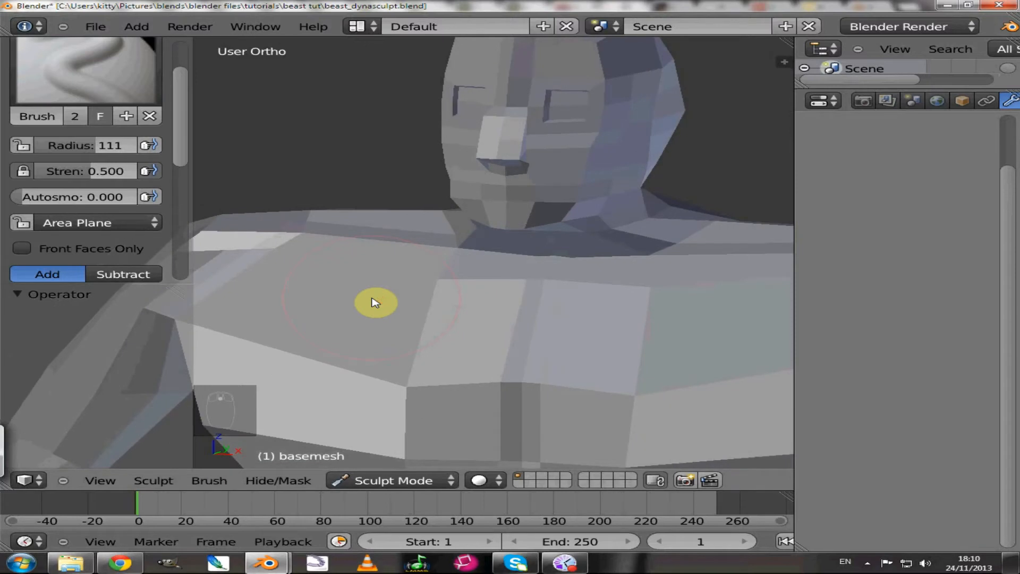
scroll(387, 320, "down", 3)
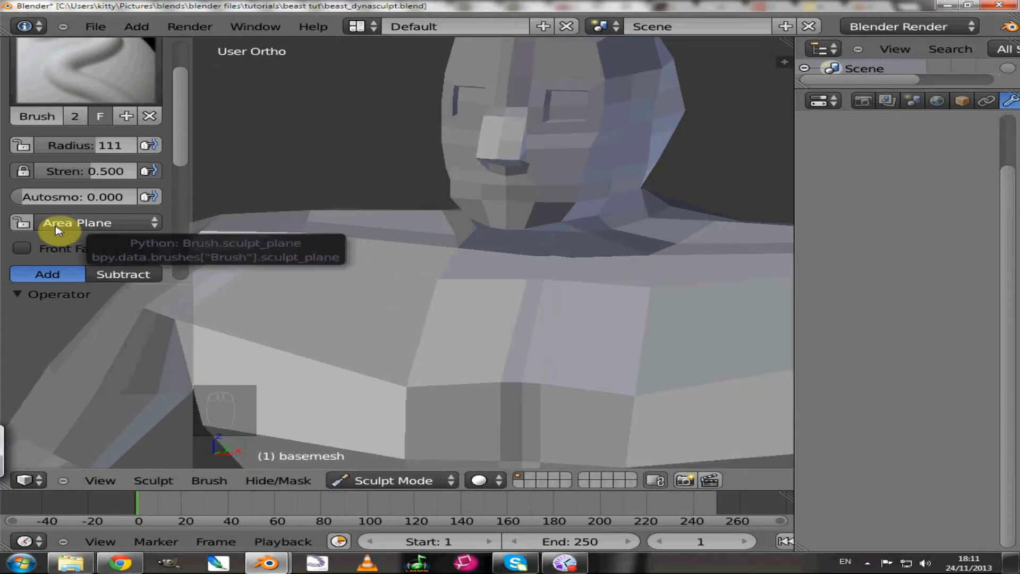
- Try a stroke across the chest with the sculpt plane set to Z Plane, and undo the stroke
left_click(121, 231)
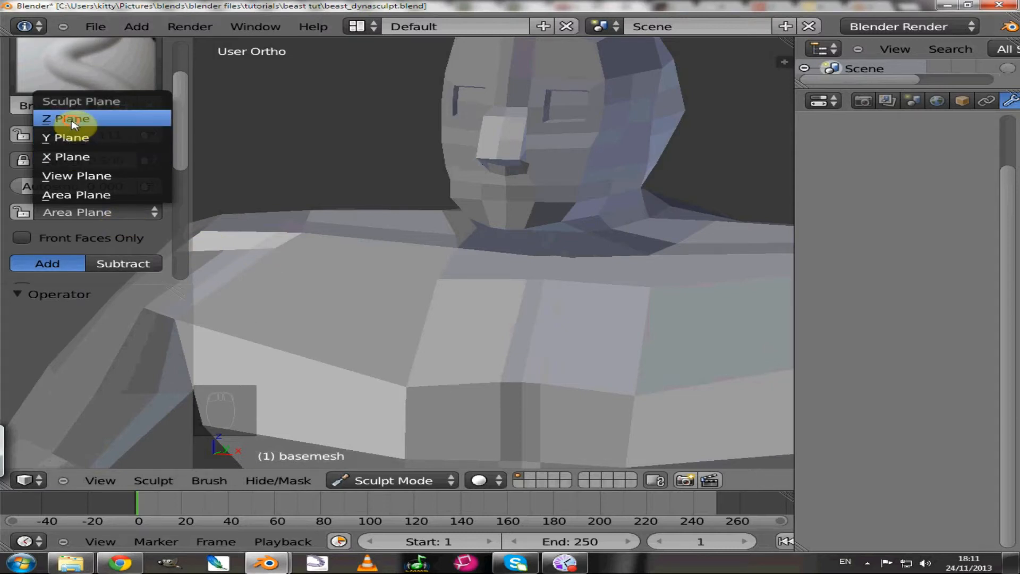
left_click(53, 118)
mouse_move(265, 351)
left_mouse_down()
mouse_move(438, 381)
mouse_move(326, 350)
mouse_move(428, 363)
mouse_move(359, 343)
mouse_move(419, 358)
mouse_move(387, 347)
left_mouse_up()
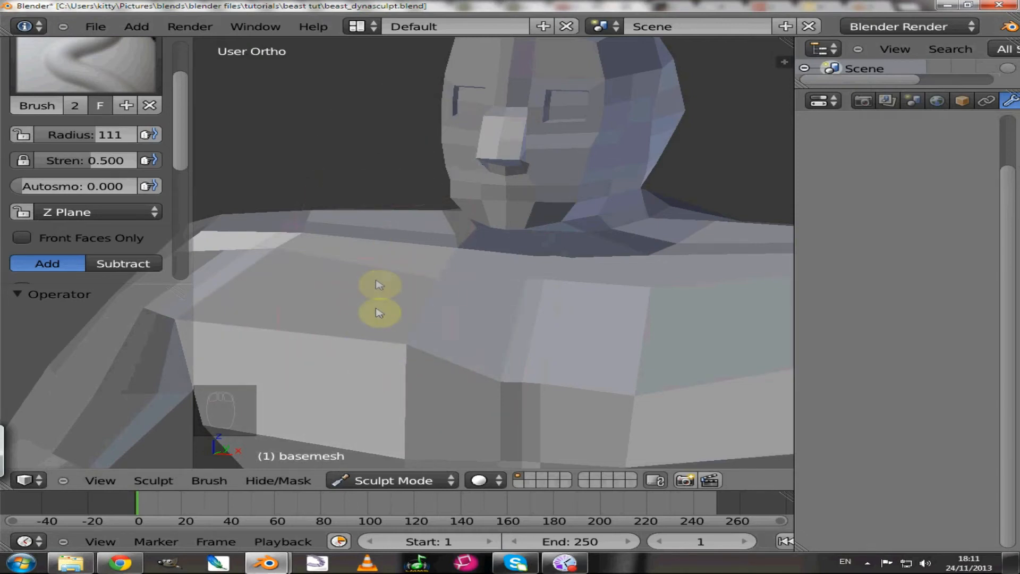
key("ctrl+z")
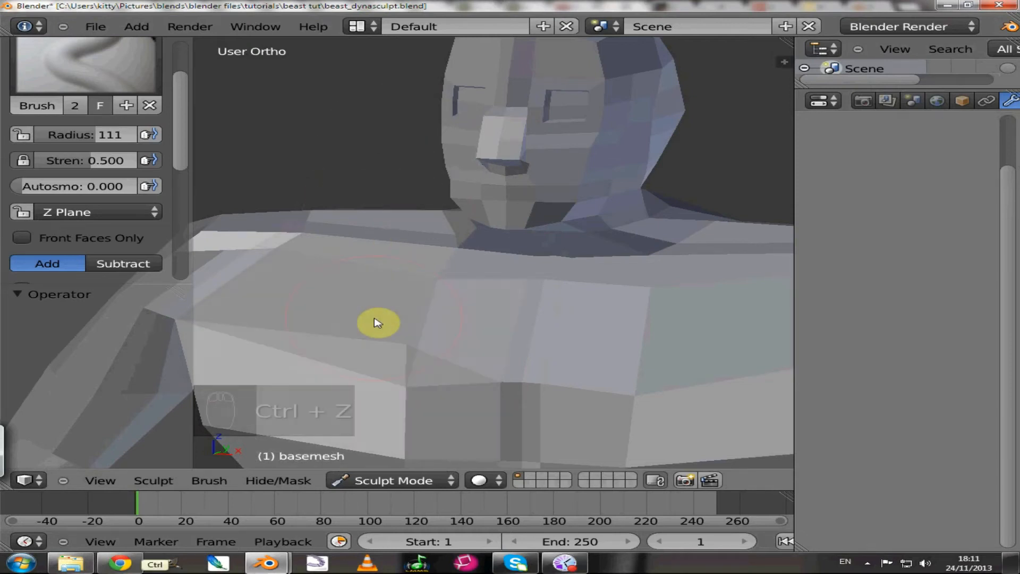
- Push the chest sideways with the sculpt plane set to X Plane, and return the sculpt plane to Area Plane
left_click(74, 213)
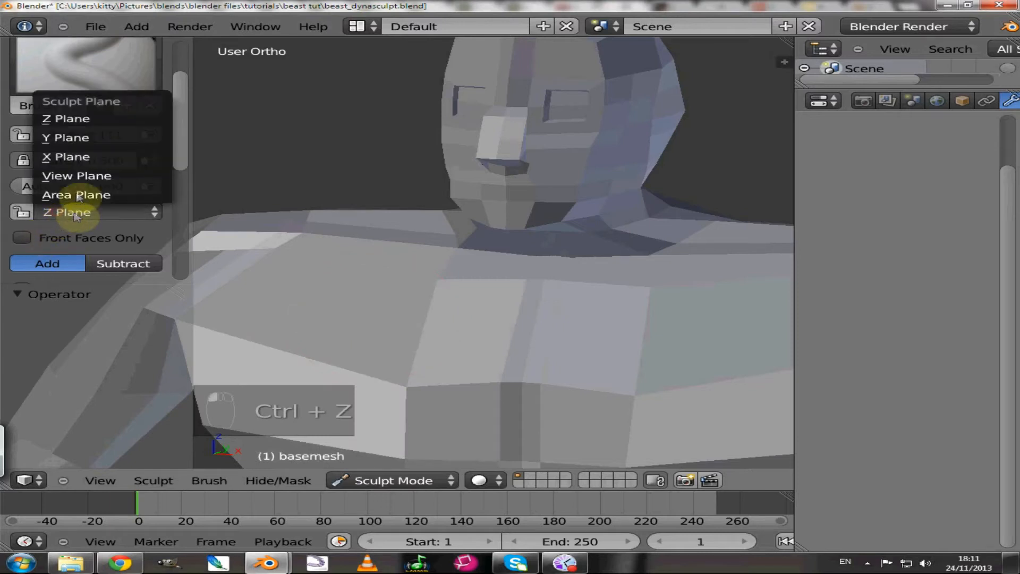
left_click(64, 157)
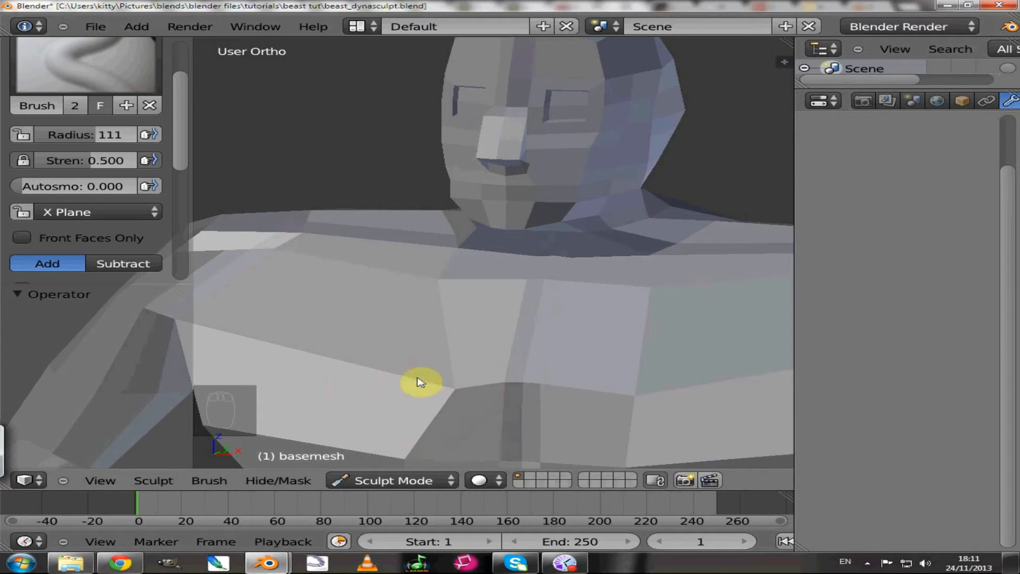
left_click(88, 212)
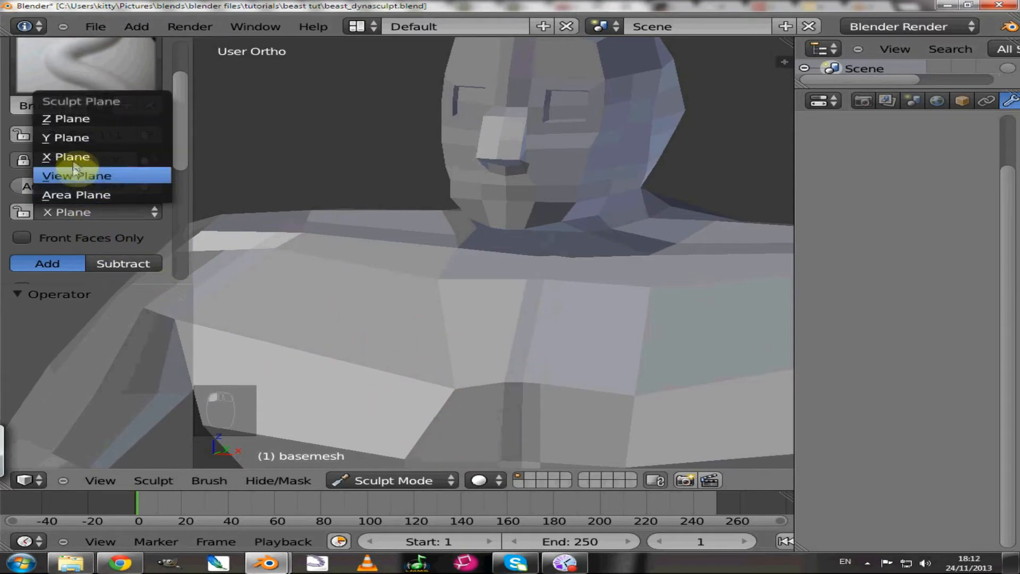
left_click(83, 195)
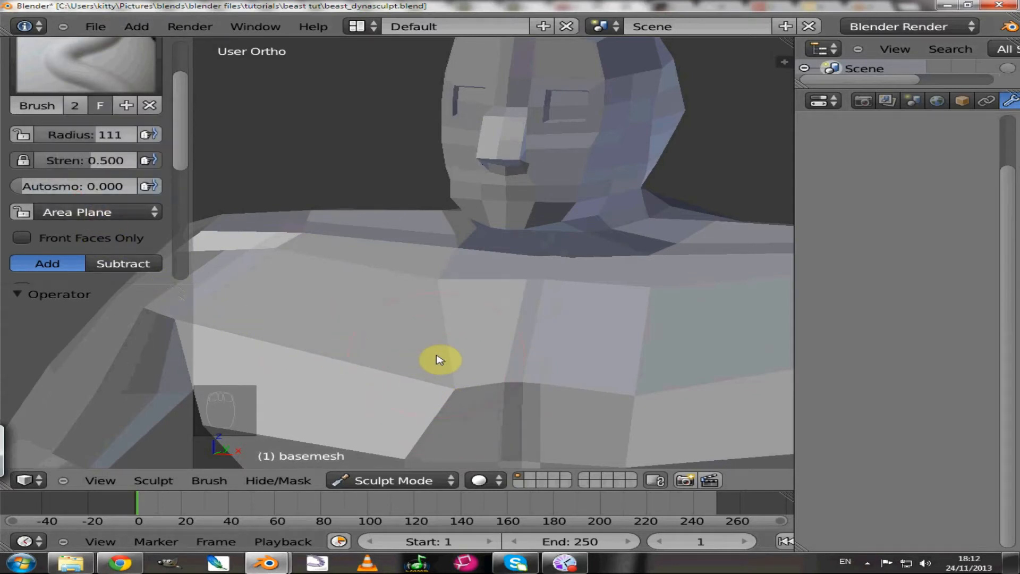